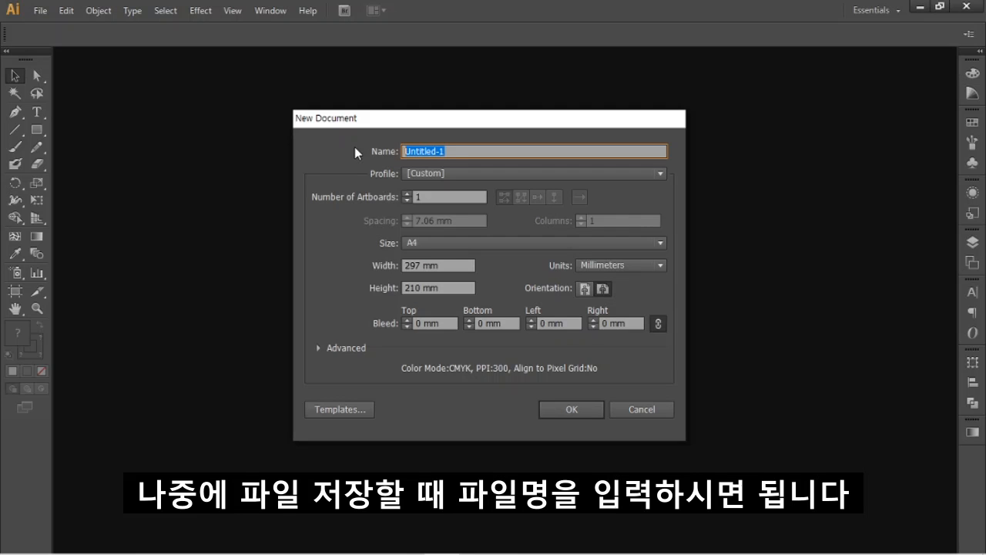
Name the new document "test" and choose the Print profile
{"action": "key", "text": "BackSpace"}
{"action": "type", "text": "test"}
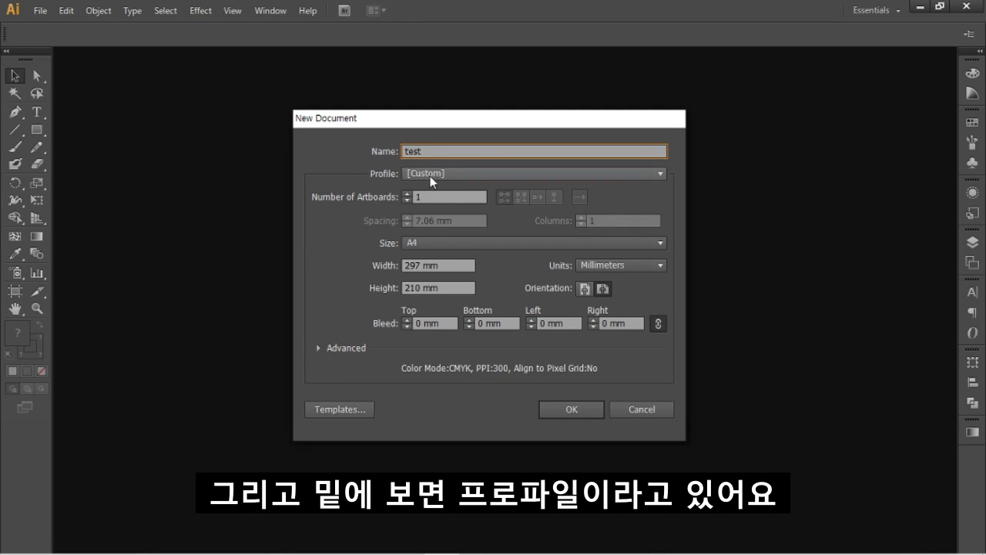
{"action": "left_click", "coordinate": [473, 173]}
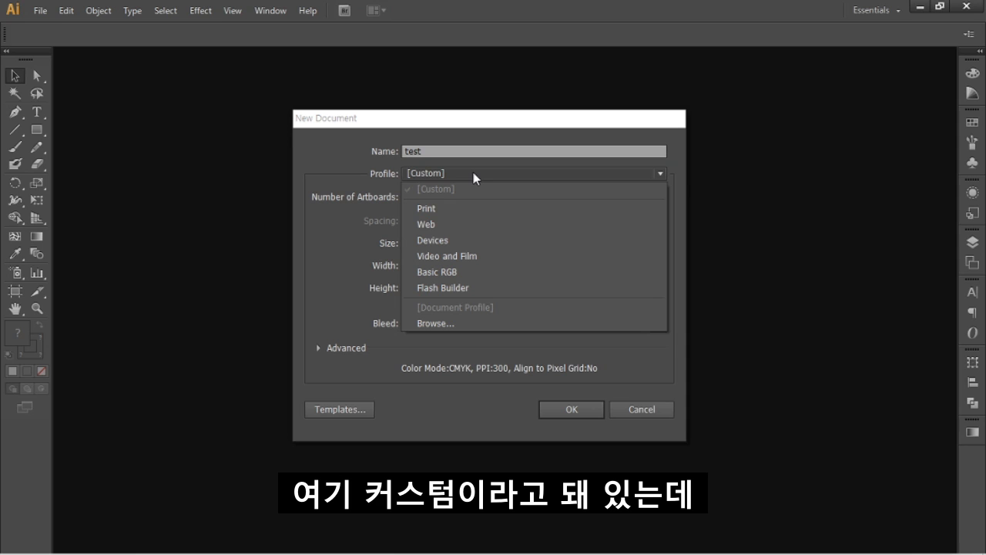
{"action": "left_click", "coordinate": [444, 210]}
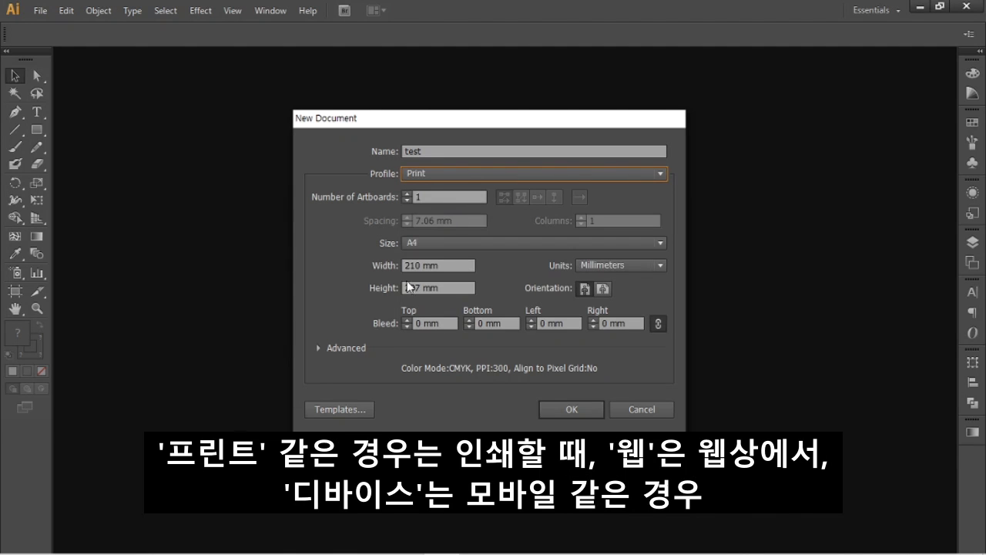
Try the Web and Devices document profiles, and return to Print
{"action": "left_click", "coordinate": [450, 174]}
{"action": "left_click", "coordinate": [436, 220]}
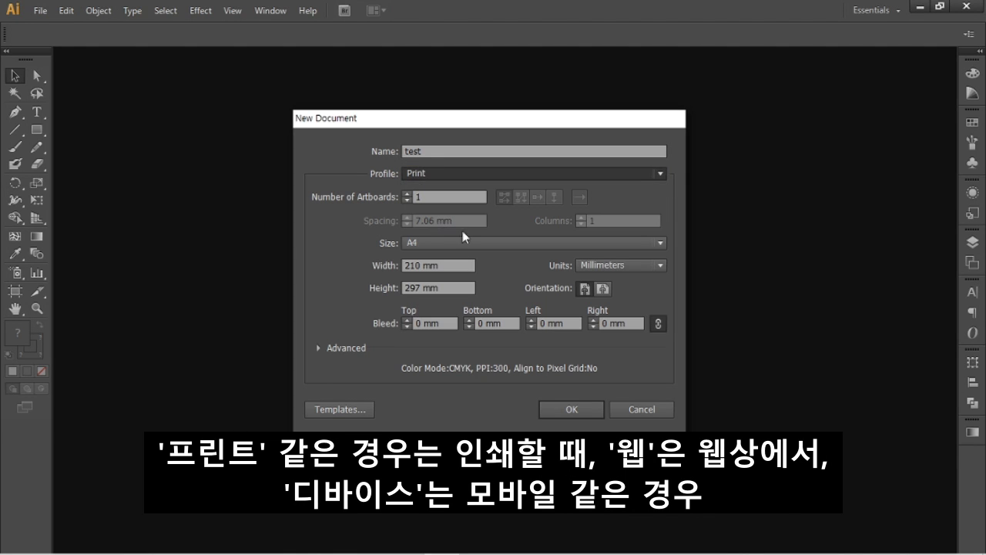
{"action": "left_click", "coordinate": [455, 170]}
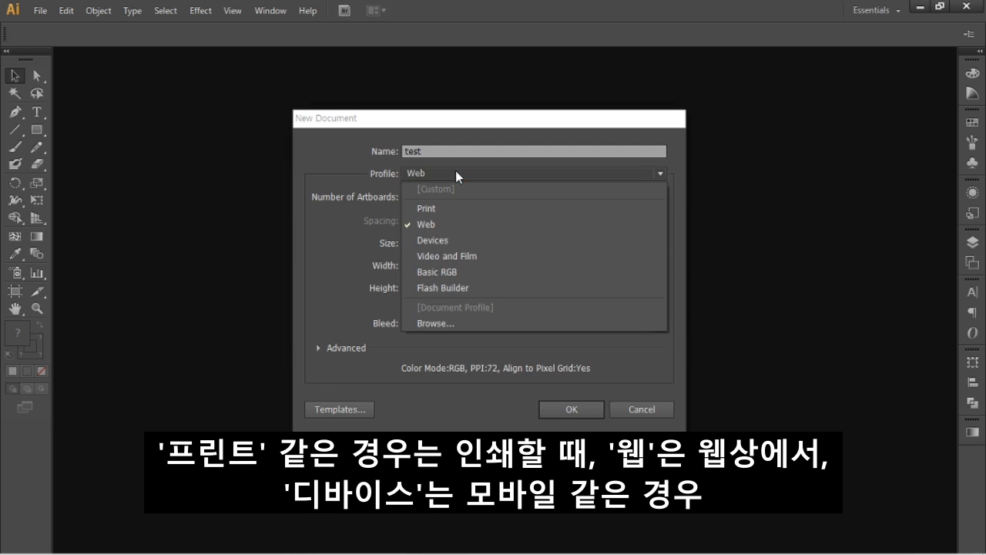
{"action": "left_click", "coordinate": [443, 245]}
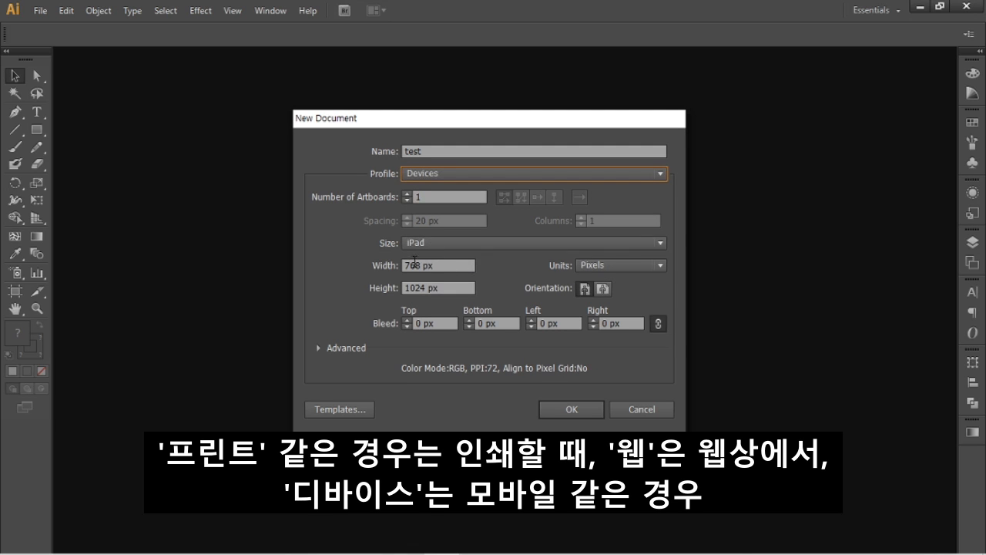
{"action": "left_click", "coordinate": [454, 178]}
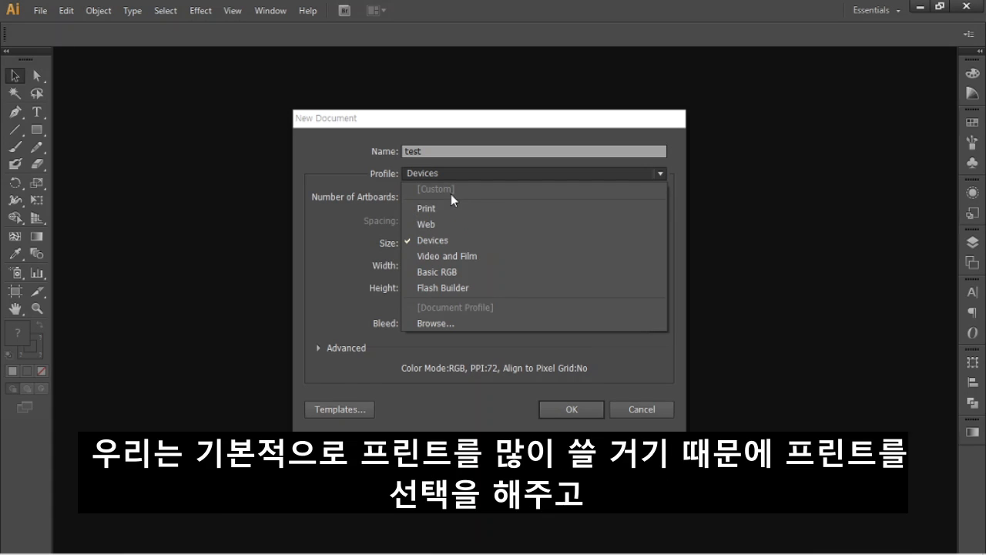
{"action": "left_click", "coordinate": [436, 208]}
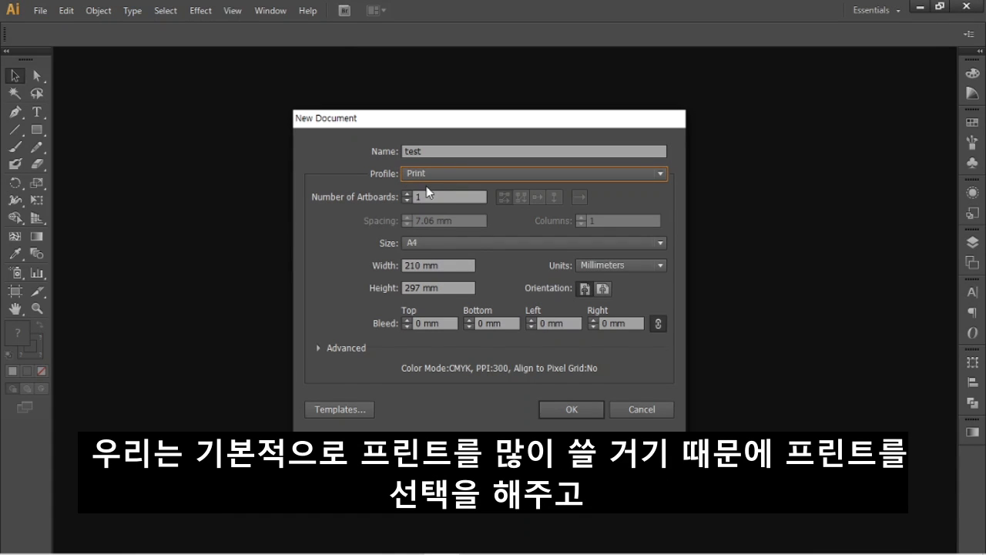
Set the new document to 4 artboards arranged in 4 columns
{"action": "left_click", "coordinate": [462, 199]}
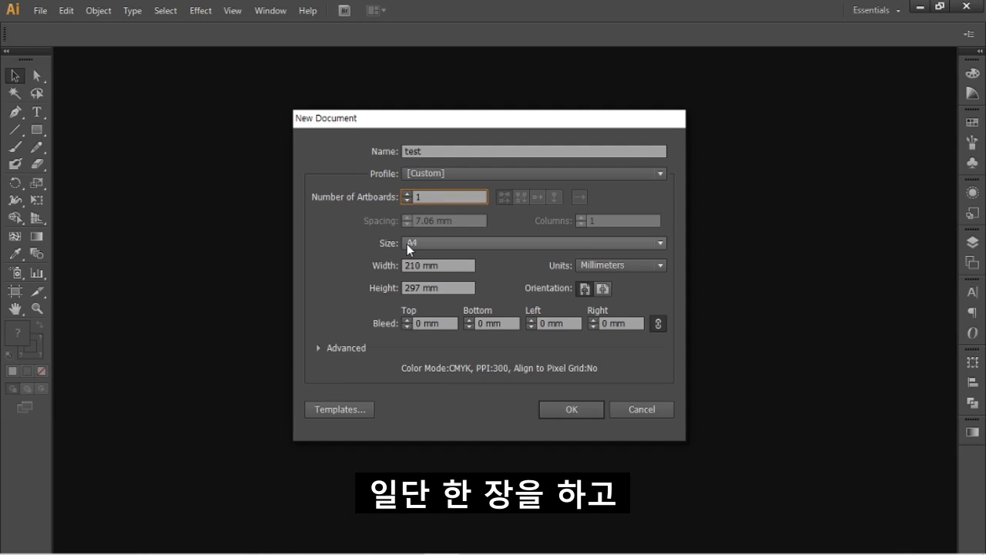
{"action": "double_click", "coordinate": [449, 195]}
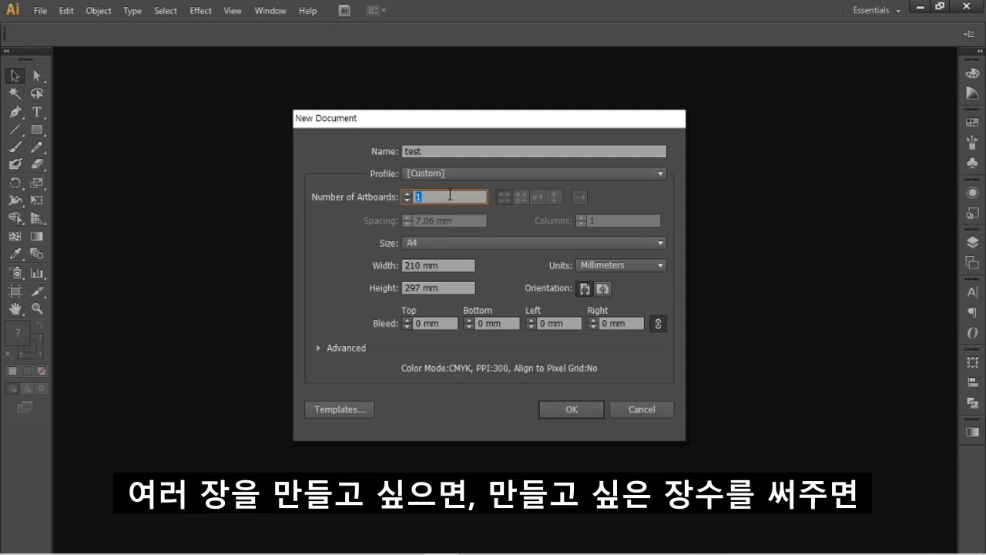
{"action": "type", "text": "4"}
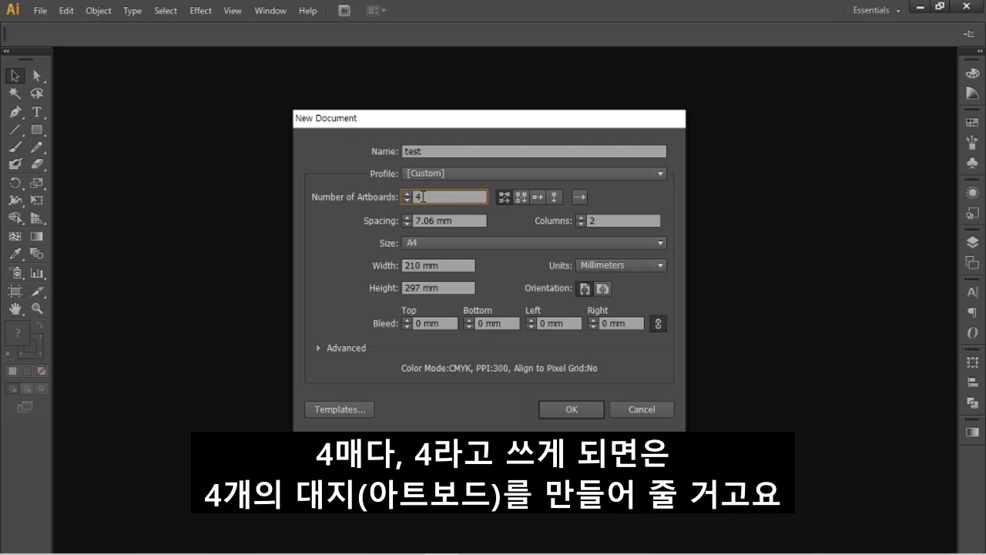
{"action": "double_click", "coordinate": [416, 196]}
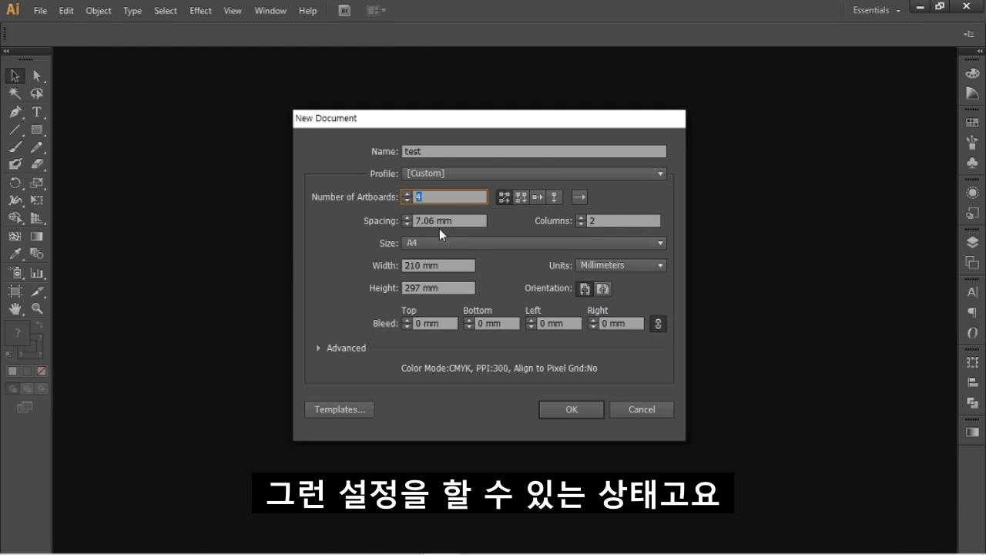
{"action": "key", "text": "Tab"}
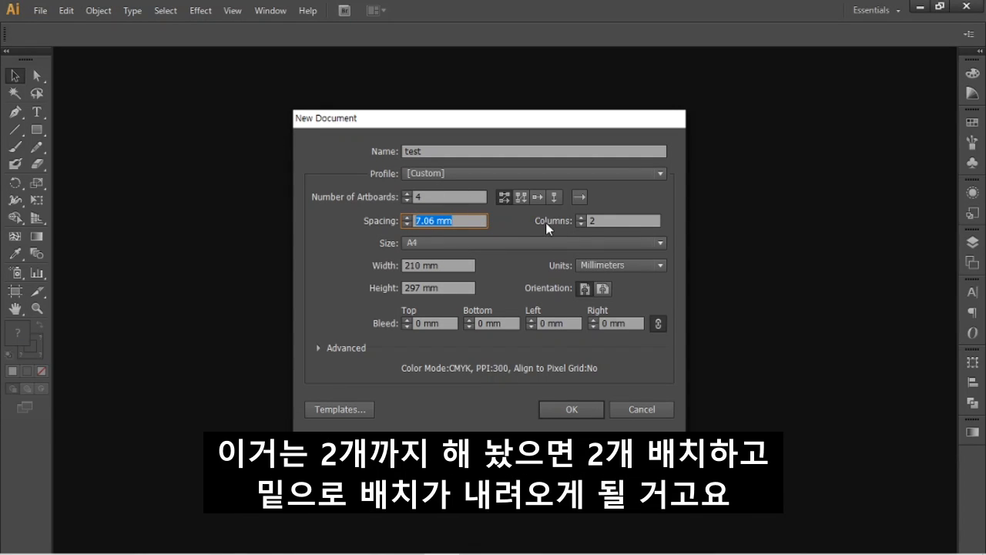
{"action": "left_click_drag", "start_coordinate": [600, 218], "coordinate": [580, 220]}
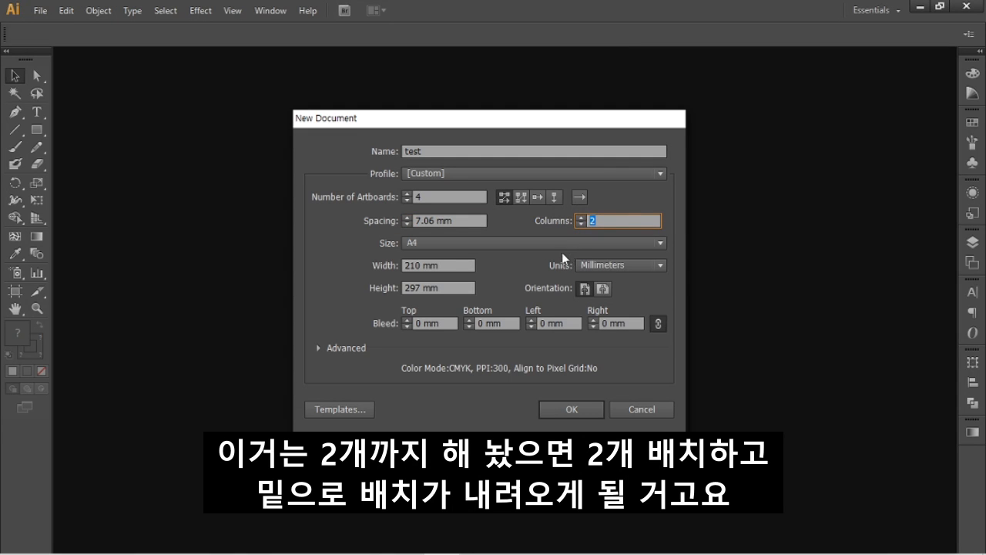
{"action": "type", "text": "4"}
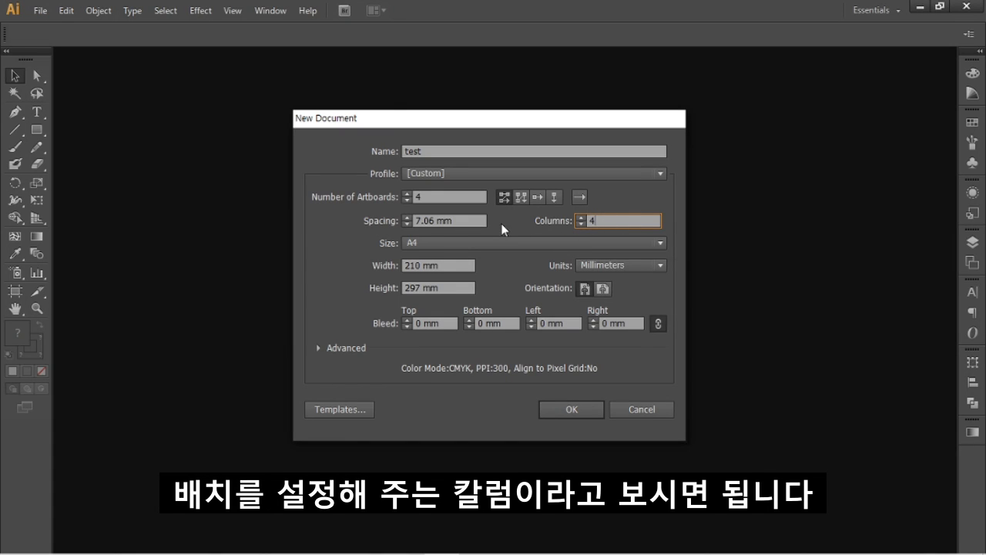
Look through the page sizes, keep A4, and check its width, height and the unit they are given in
{"action": "left_click", "coordinate": [413, 242]}
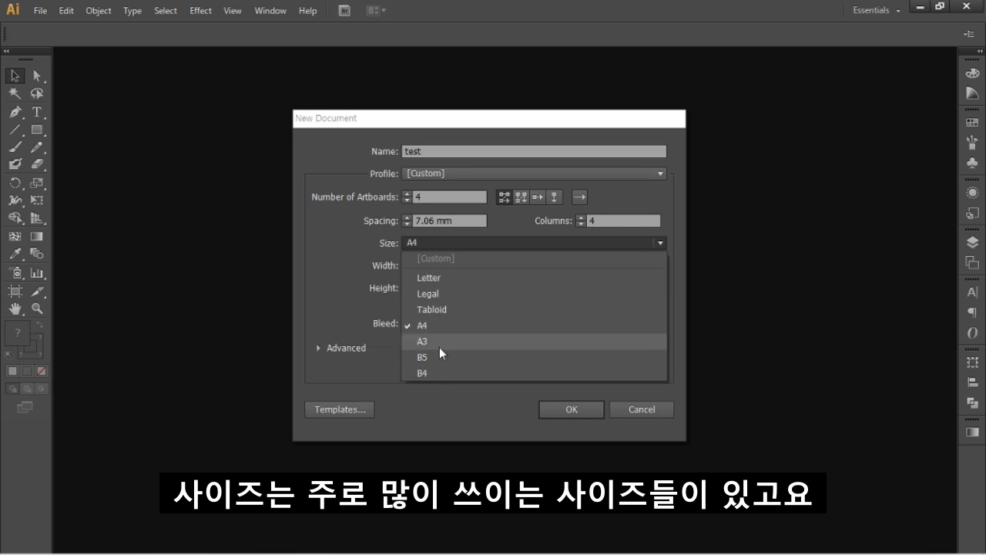
{"action": "left_click", "coordinate": [427, 324]}
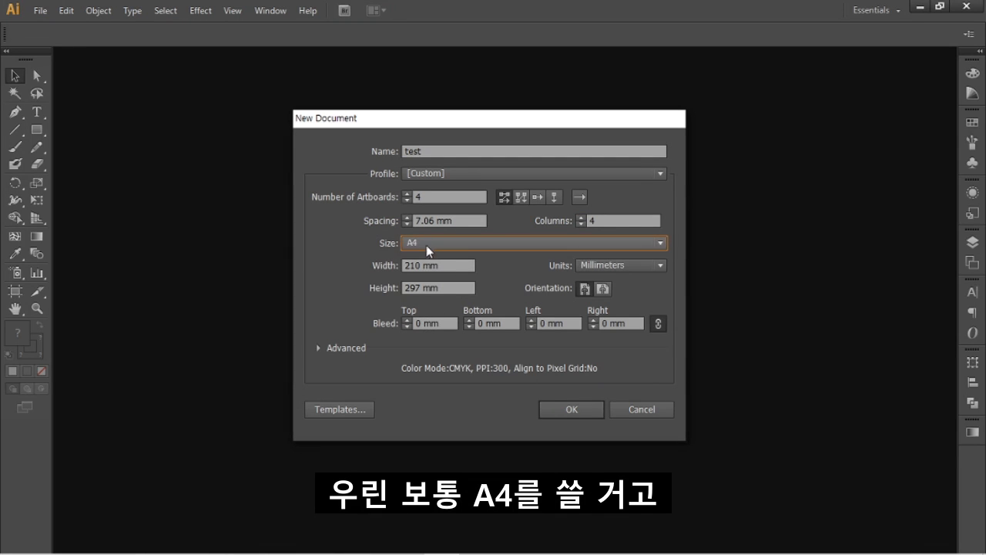
{"action": "left_click", "coordinate": [426, 265]}
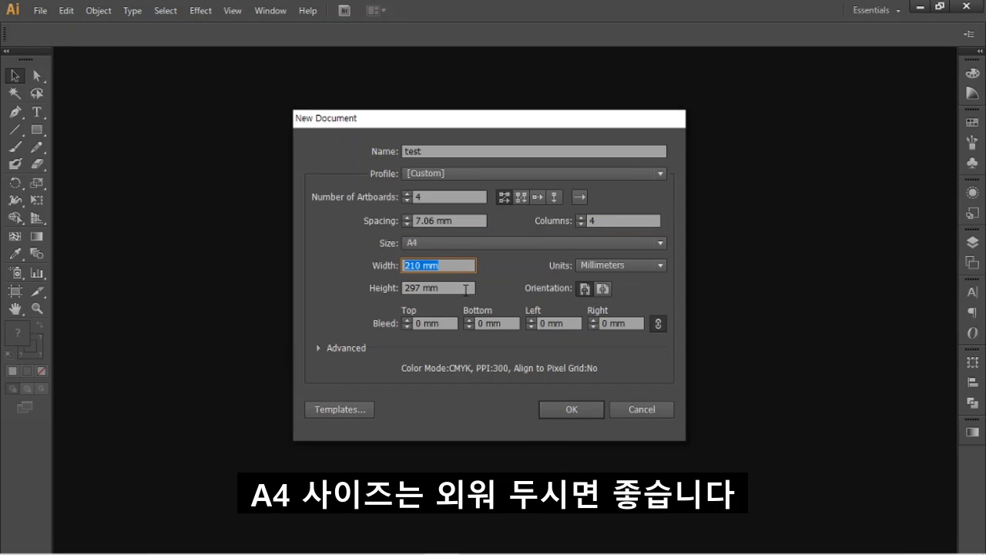
{"action": "left_click", "coordinate": [466, 290]}
{"action": "left_click", "coordinate": [449, 264]}
{"action": "left_click", "coordinate": [448, 288]}
{"action": "left_click", "coordinate": [450, 266]}
{"action": "left_click", "coordinate": [450, 291]}
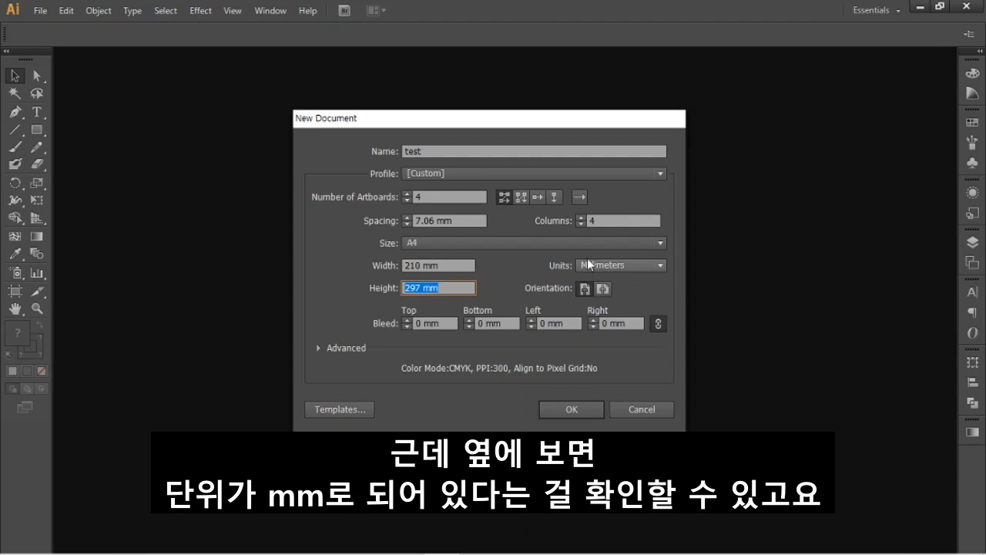
{"action": "left_click_drag", "start_coordinate": [453, 266], "coordinate": [422, 267]}
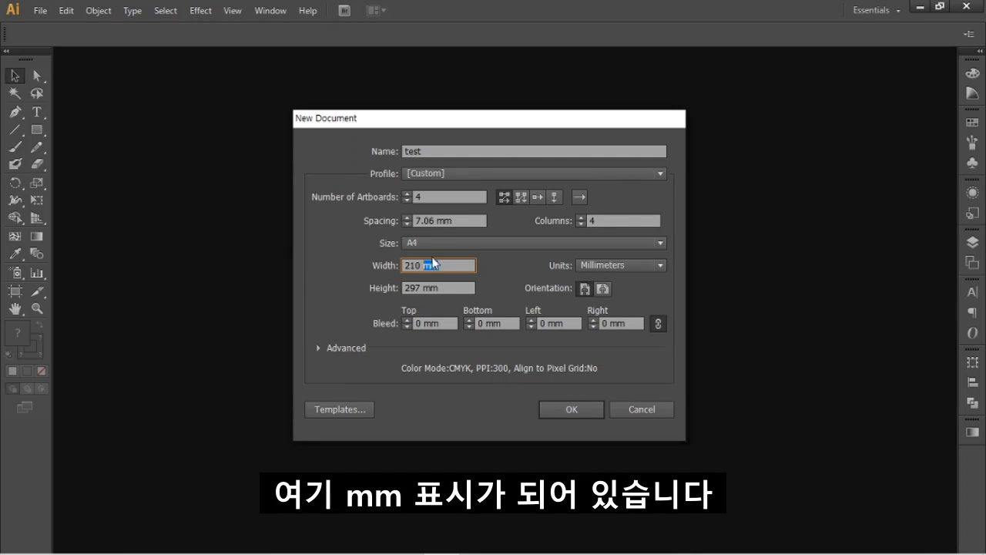
Review the measurement units available for the document and keep Millimeters
{"action": "left_click", "coordinate": [638, 265]}
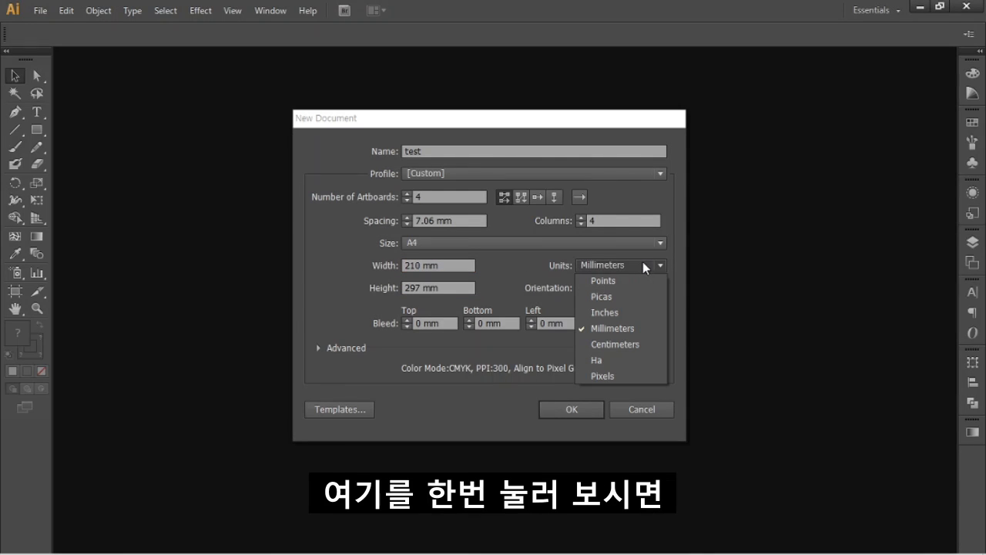
{"action": "left_click", "coordinate": [643, 262]}
{"action": "left_click", "coordinate": [642, 261]}
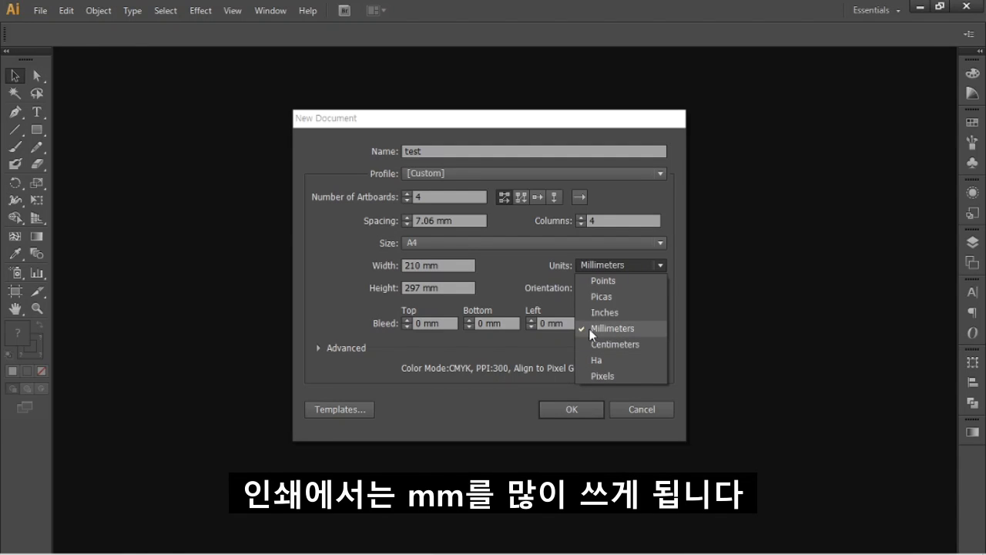
{"action": "left_click", "coordinate": [633, 269]}
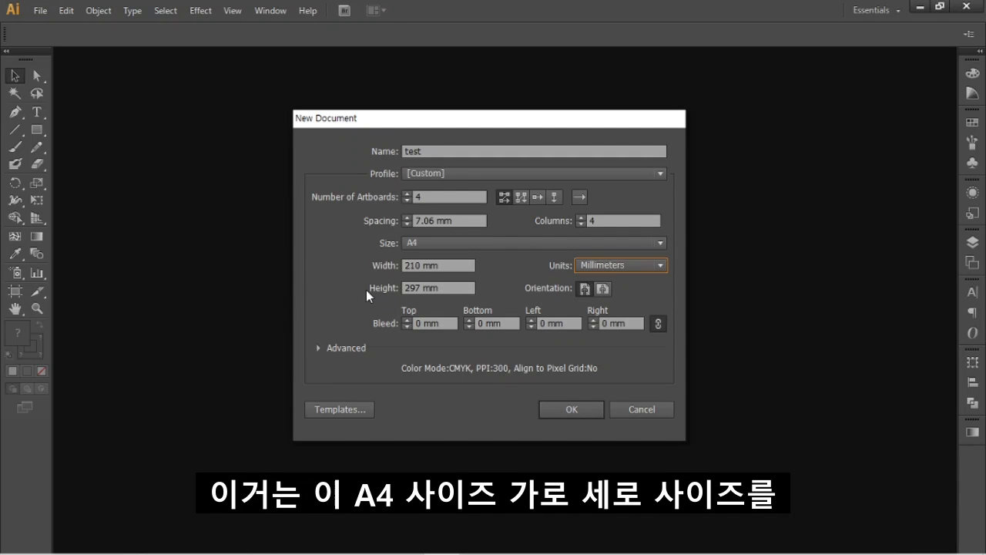
Try the portrait and landscape page orientations, and end on portrait
{"action": "left_click", "coordinate": [583, 288]}
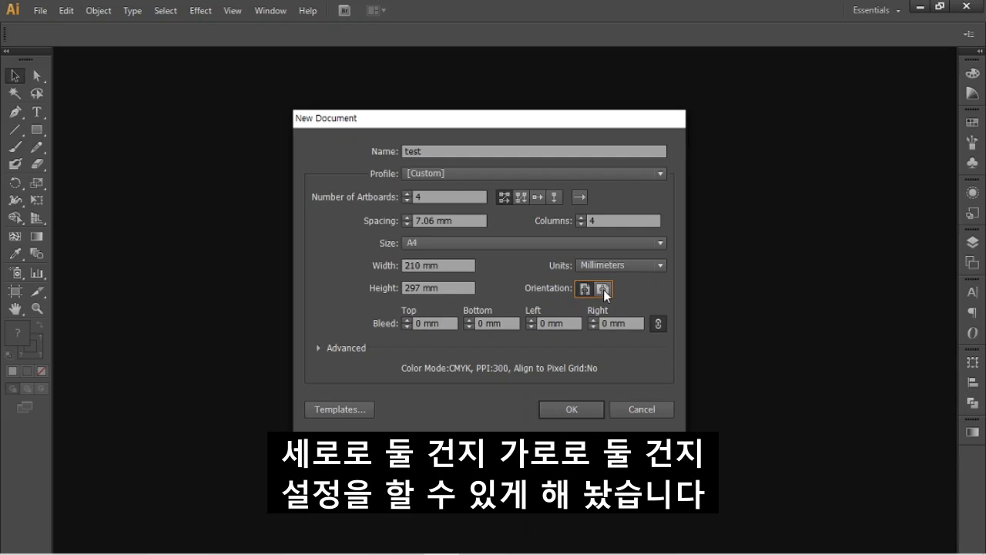
{"action": "left_click", "coordinate": [604, 290]}
{"action": "left_click", "coordinate": [587, 289]}
{"action": "left_click", "coordinate": [602, 289]}
{"action": "left_click", "coordinate": [586, 289]}
{"action": "left_click", "coordinate": [603, 290]}
{"action": "left_click", "coordinate": [583, 288]}
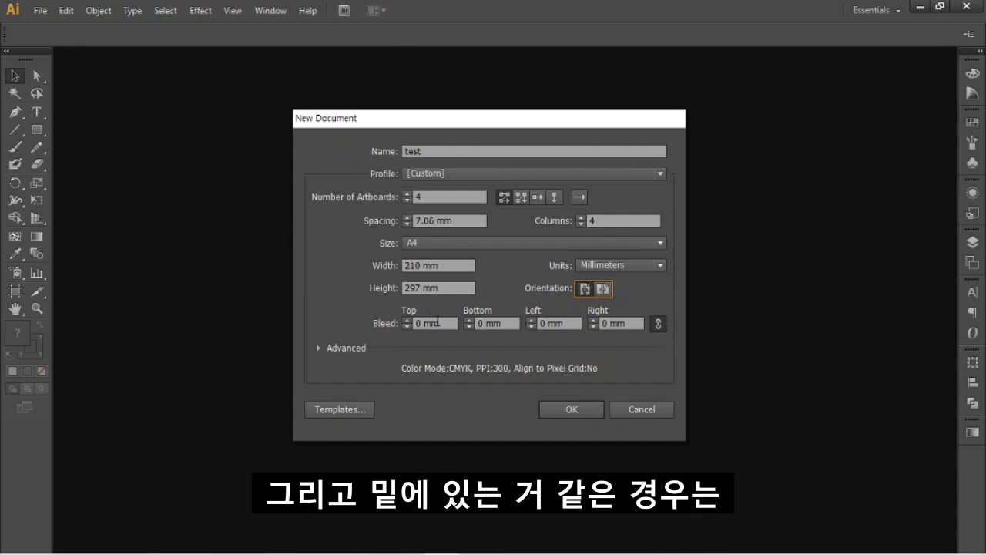
Set the number of artboards to 1 and create the document
{"action": "key", "text": "Tab"}
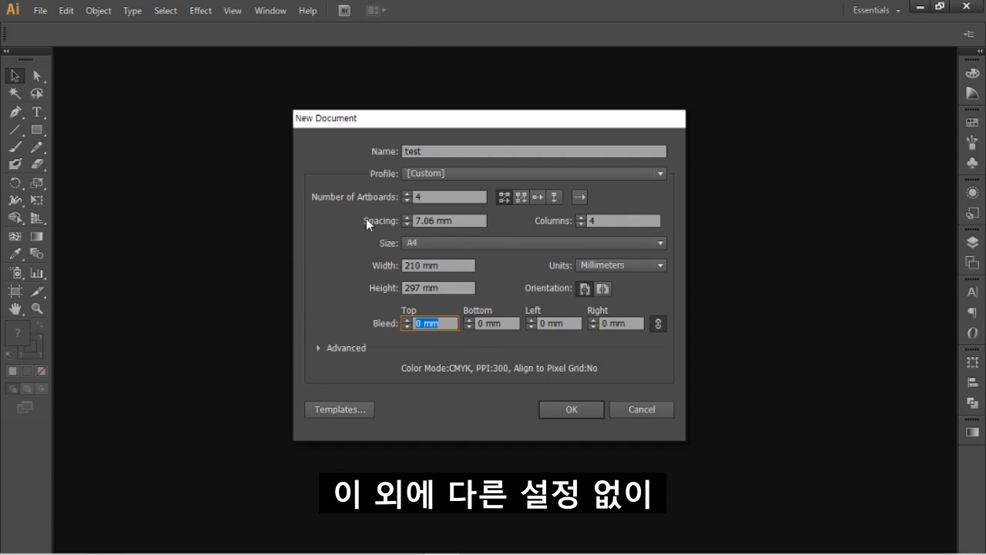
{"action": "left_click", "coordinate": [447, 195]}
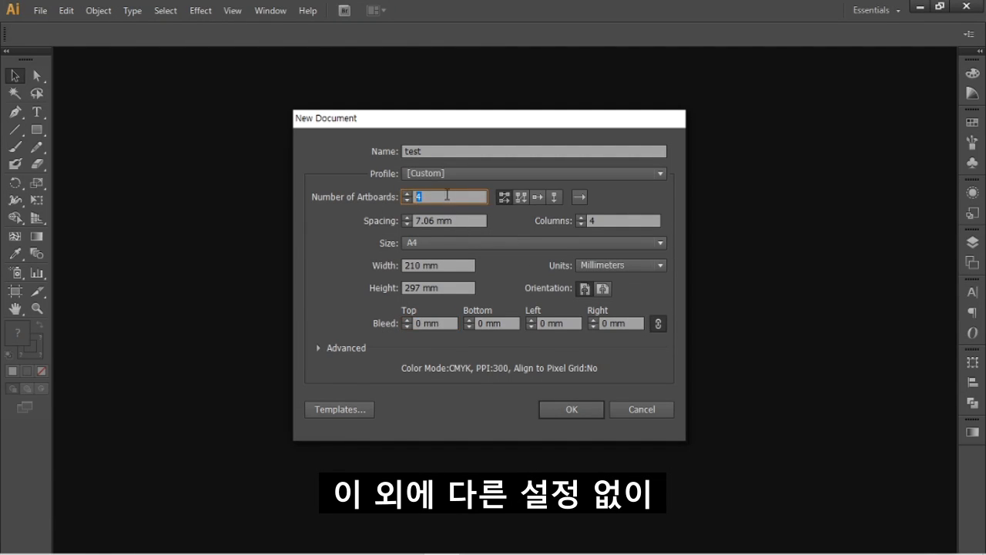
{"action": "type", "text": "1"}
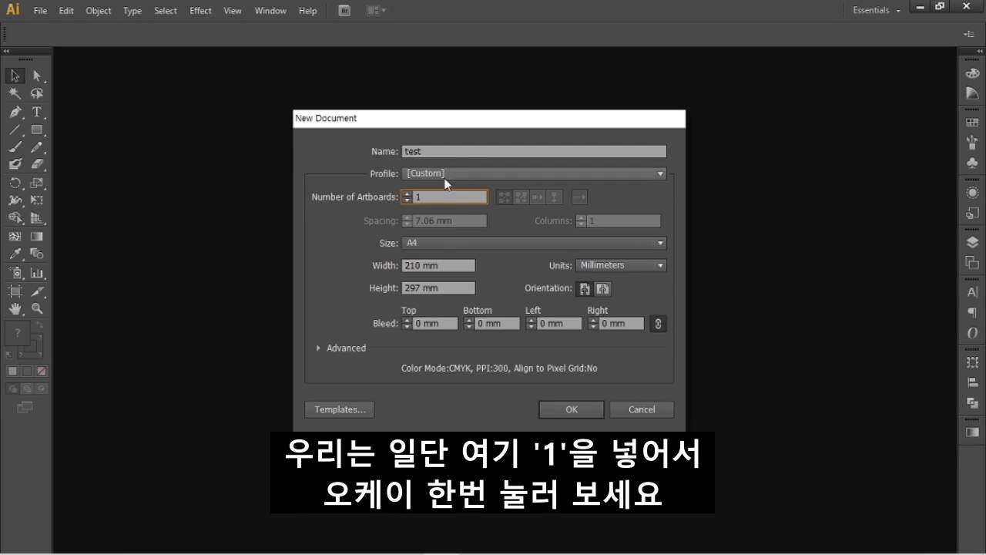
{"action": "left_click", "coordinate": [571, 408]}
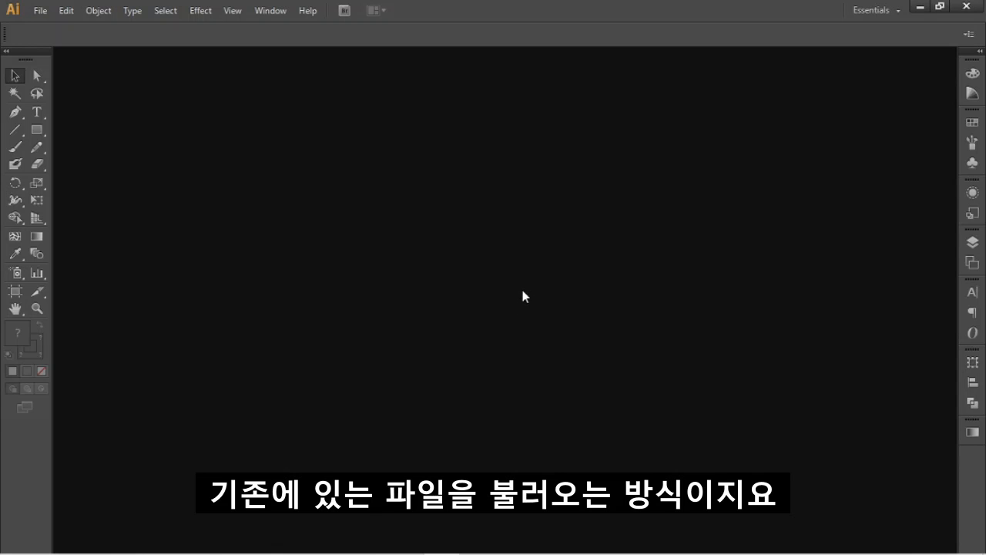
{"action": "left_click", "coordinate": [41, 13]}
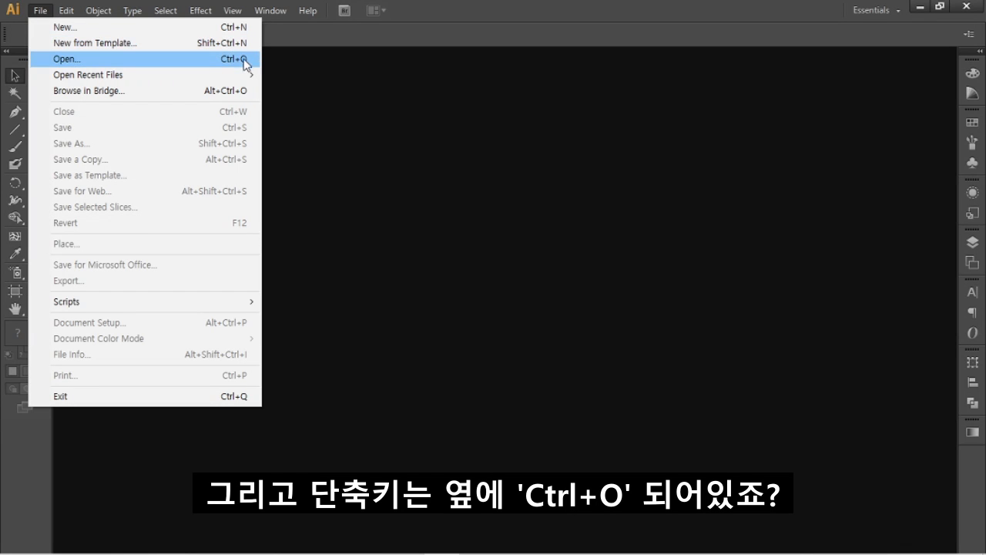
{"action": "left_click", "coordinate": [56, 62]}
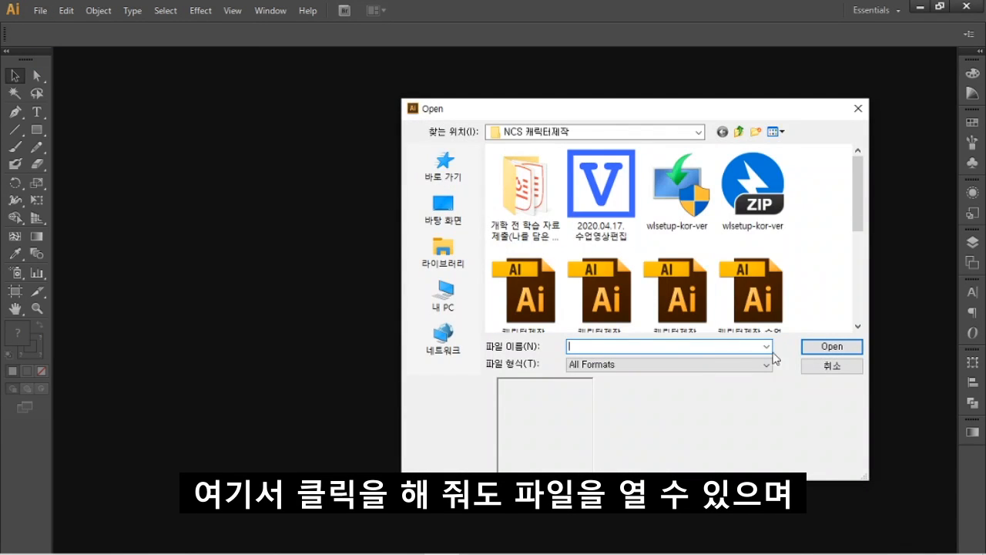
{"action": "left_click", "coordinate": [829, 368]}
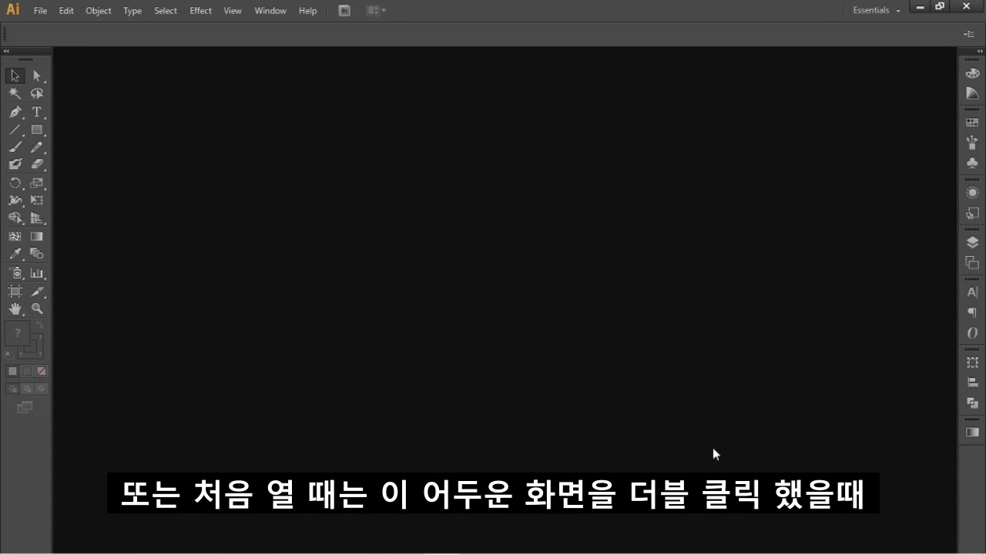
{"action": "double_click", "coordinate": [461, 256]}
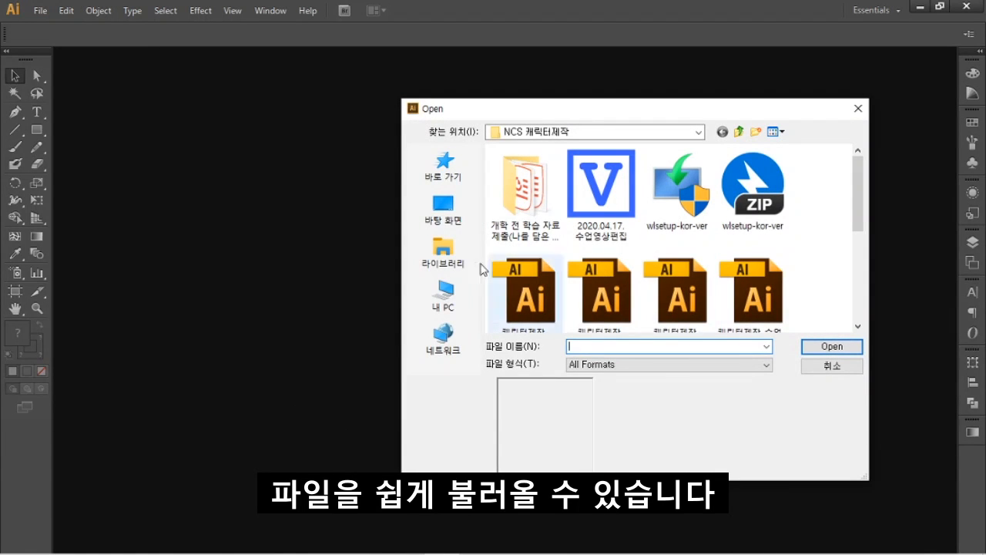
{"action": "left_click", "coordinate": [848, 367]}
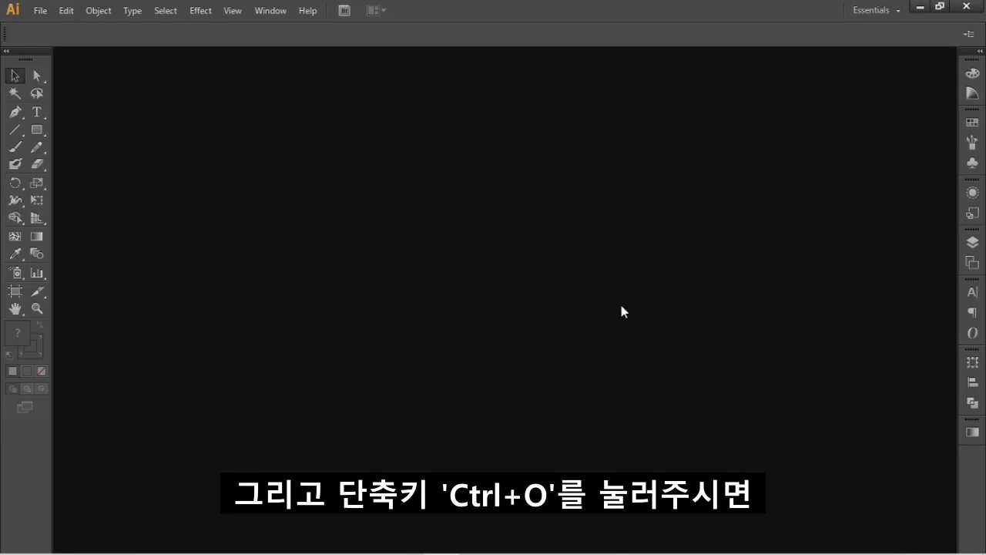
Open the file 캐릭터제작_ 일러스트 수업자료(04.17) from the NCS 캐릭터제작 folder
{"action": "key", "text": "ctrl+o"}
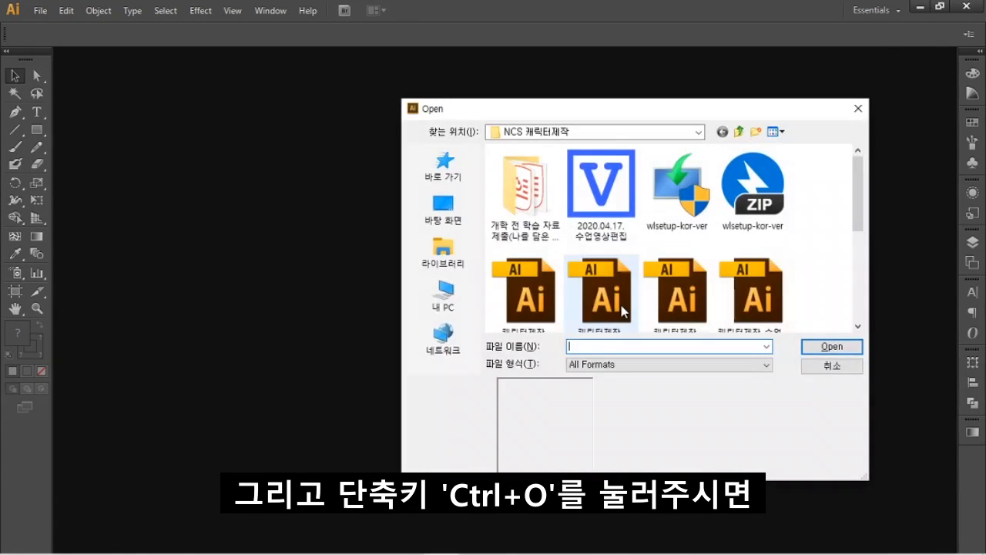
{"action": "scroll", "coordinate": [860, 218], "scroll_direction": "down", "scroll_amount": 3}
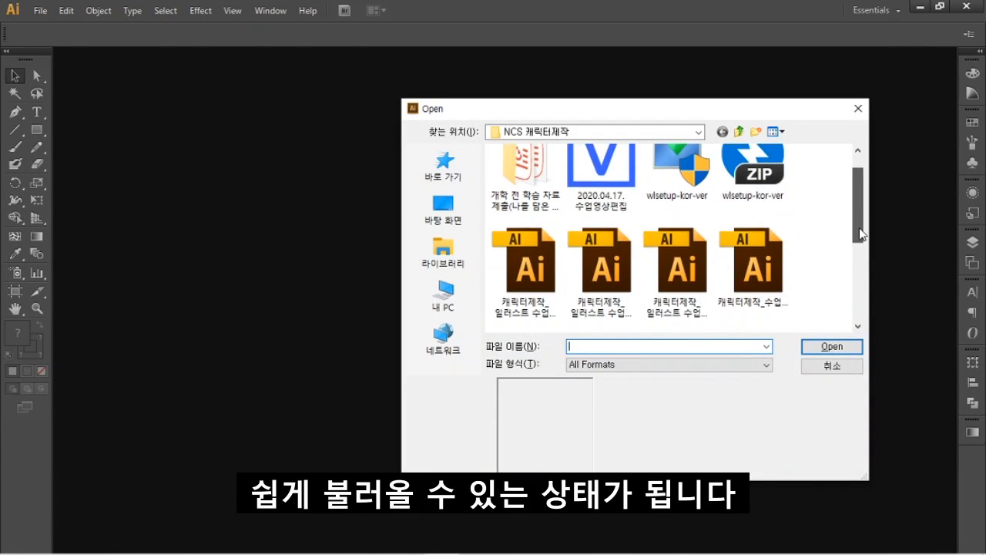
{"action": "left_click", "coordinate": [734, 248]}
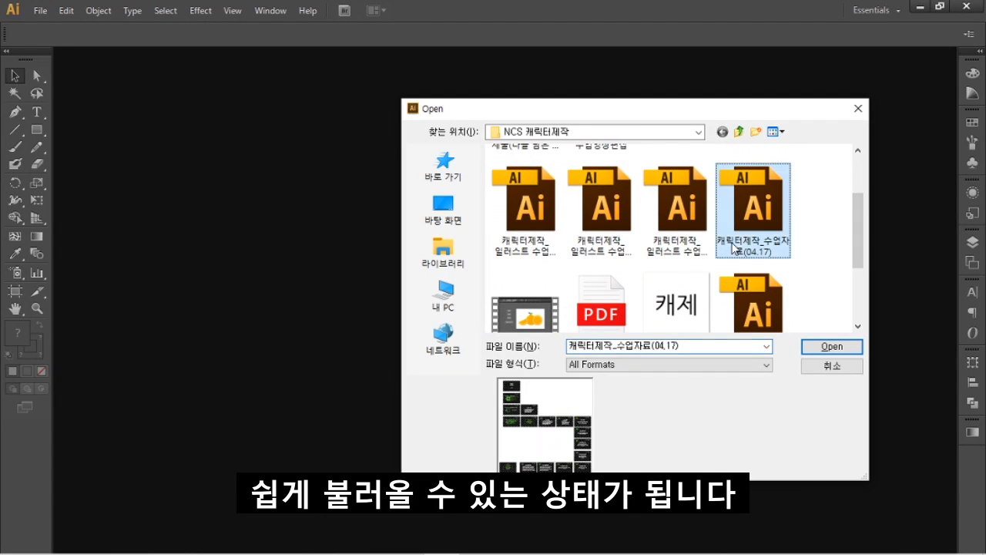
{"action": "left_click", "coordinate": [668, 254]}
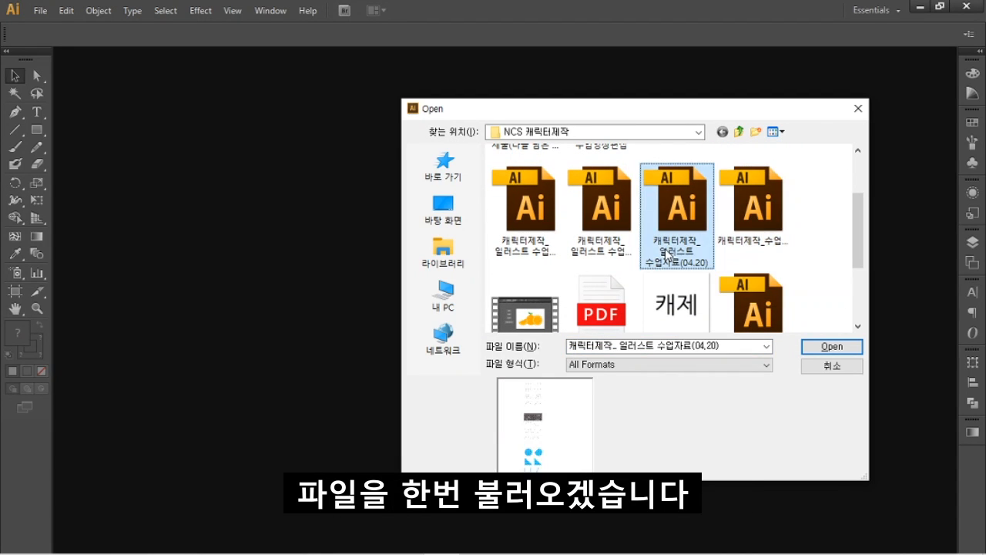
{"action": "left_click", "coordinate": [589, 255]}
{"action": "left_click", "coordinate": [531, 253]}
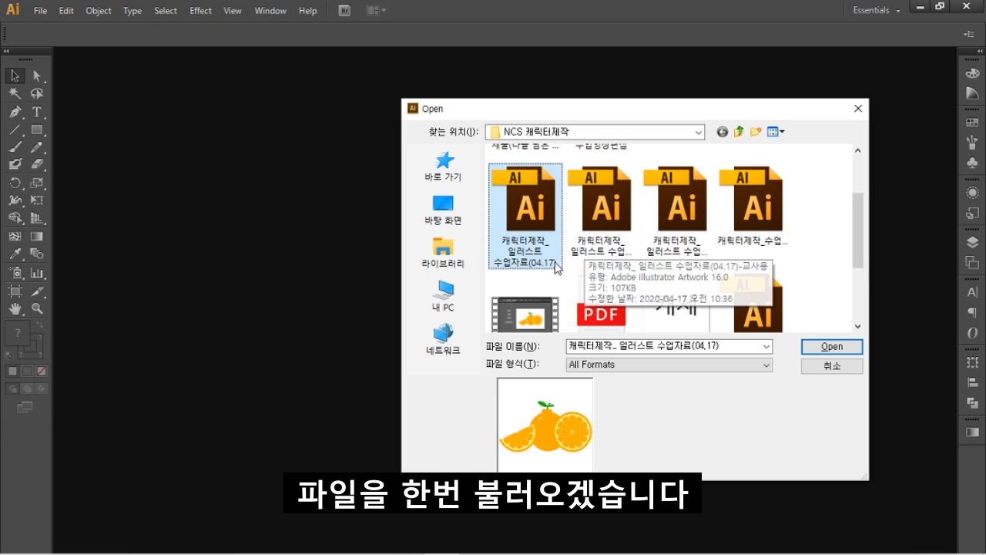
{"action": "left_click", "coordinate": [831, 348]}
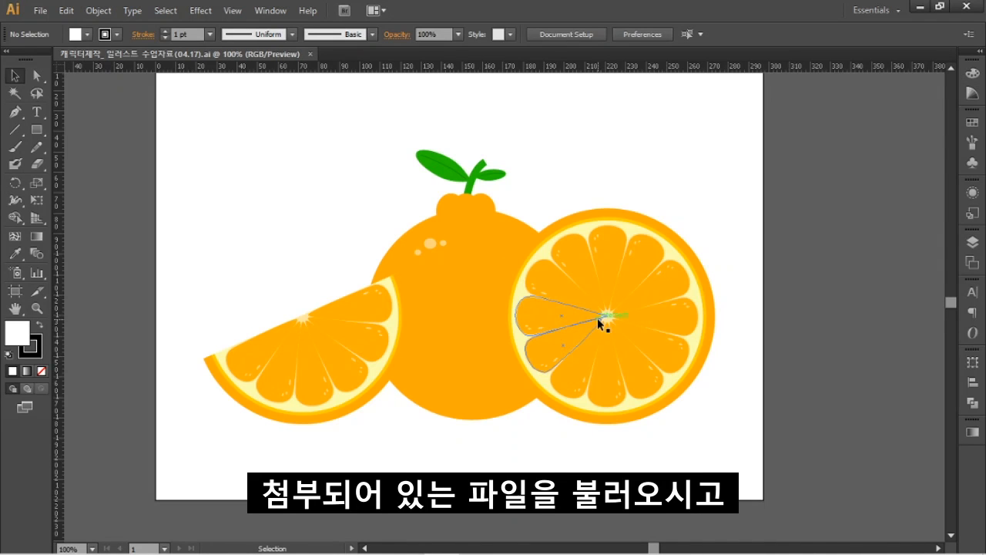
{"action": "key", "text": "space"}
{"action": "left_click_drag", "start_coordinate": [683, 269], "coordinate": [679, 292]}
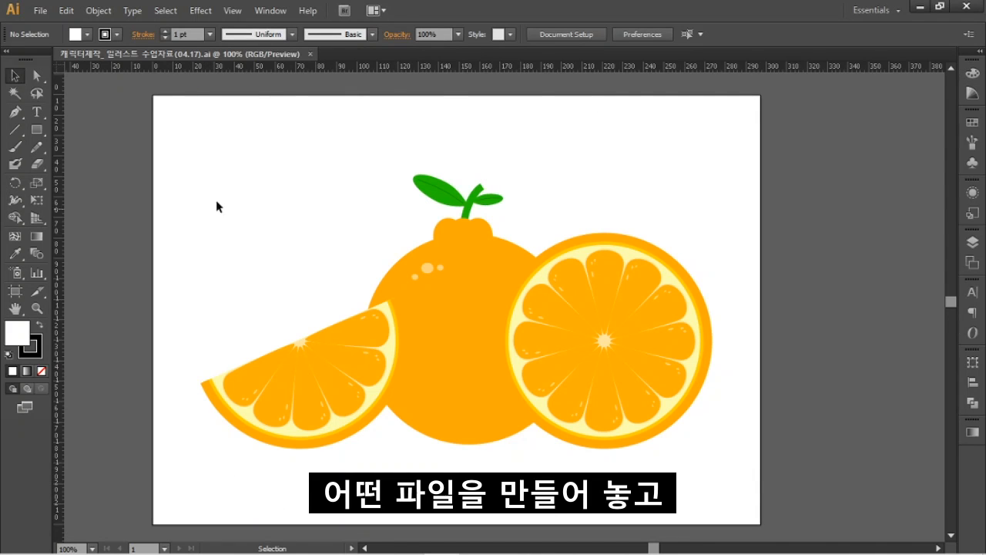
Zoom in on the middle of the orange artwork, zoom back out to 100%, and recentre the artboard with nothing selected
{"action": "left_click", "coordinate": [492, 332], "text": "ctrl"}
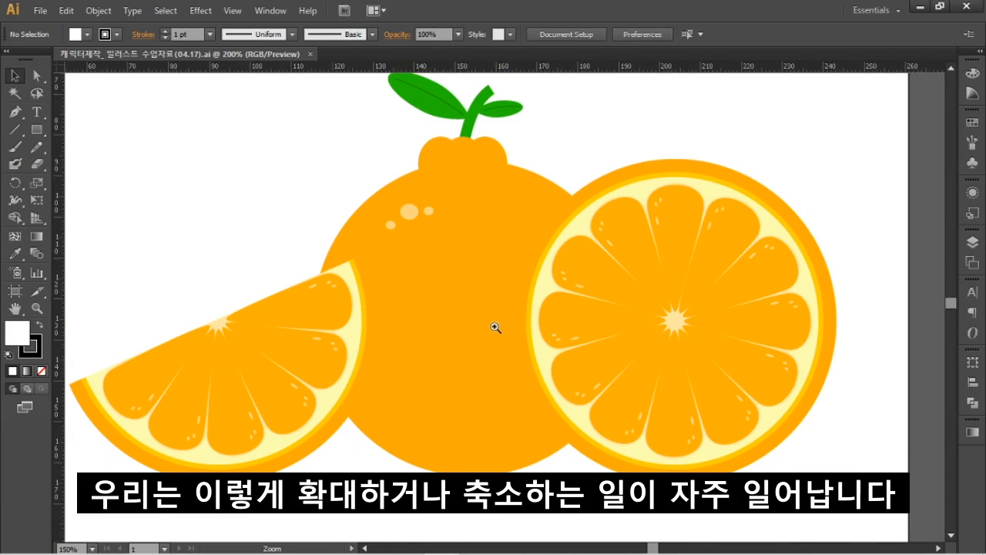
{"action": "left_click", "coordinate": [495, 327], "text": "ctrl"}
{"action": "left_click", "coordinate": [522, 307], "text": "ctrl+alt"}
{"action": "left_click", "coordinate": [529, 294], "text": "ctrl+alt"}
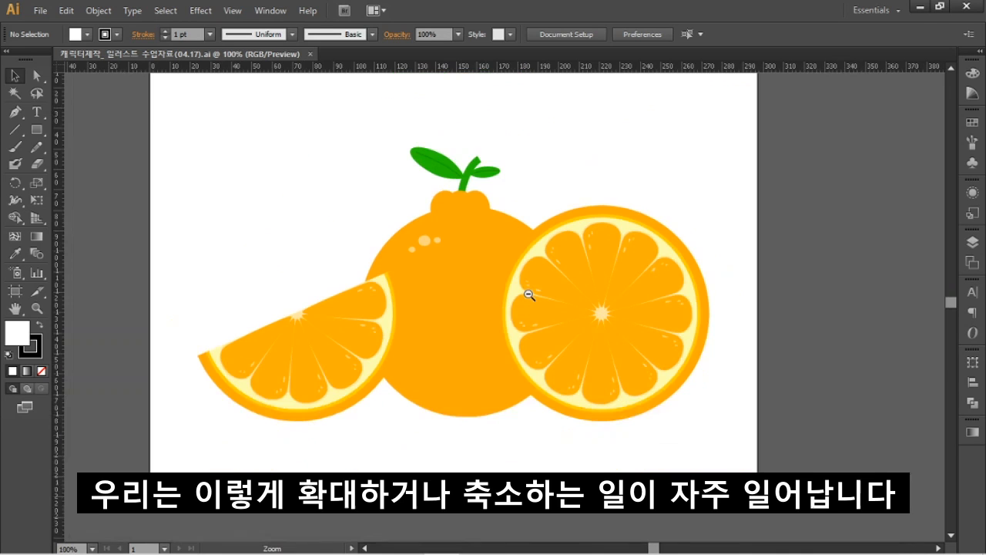
{"action": "key", "text": "alt+space"}
{"action": "left_click", "coordinate": [542, 273]}
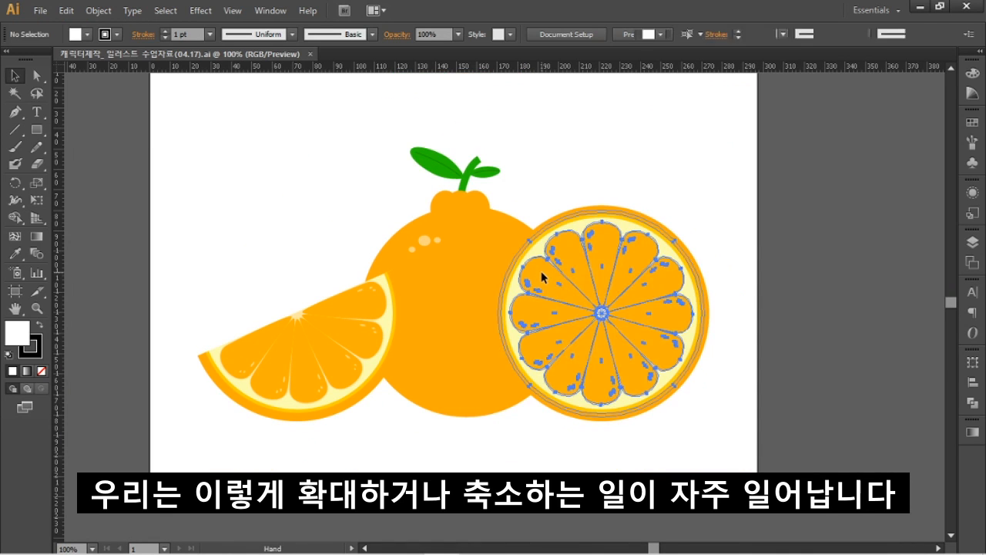
{"action": "left_click", "coordinate": [601, 139]}
{"action": "left_click_drag", "start_coordinate": [517, 169], "coordinate": [531, 196]}
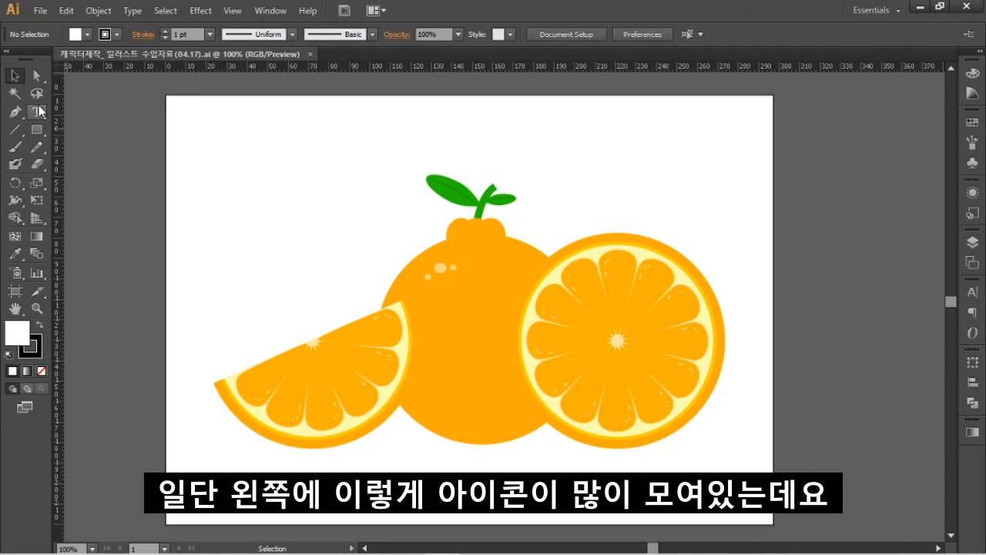
Use the Zoom tool to magnify the round orange slice's upper outer edge to 600%
{"action": "left_click", "coordinate": [40, 312]}
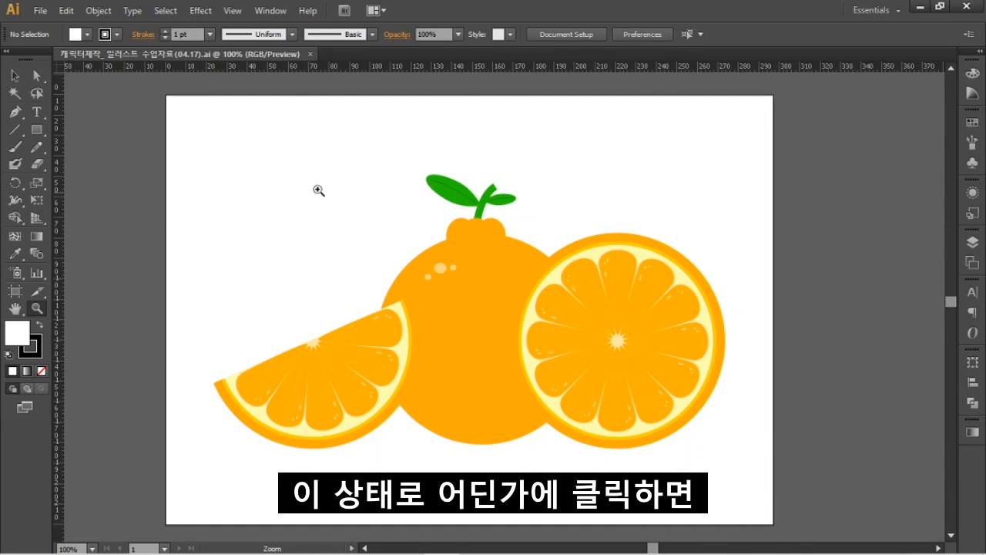
{"action": "left_click", "coordinate": [478, 323]}
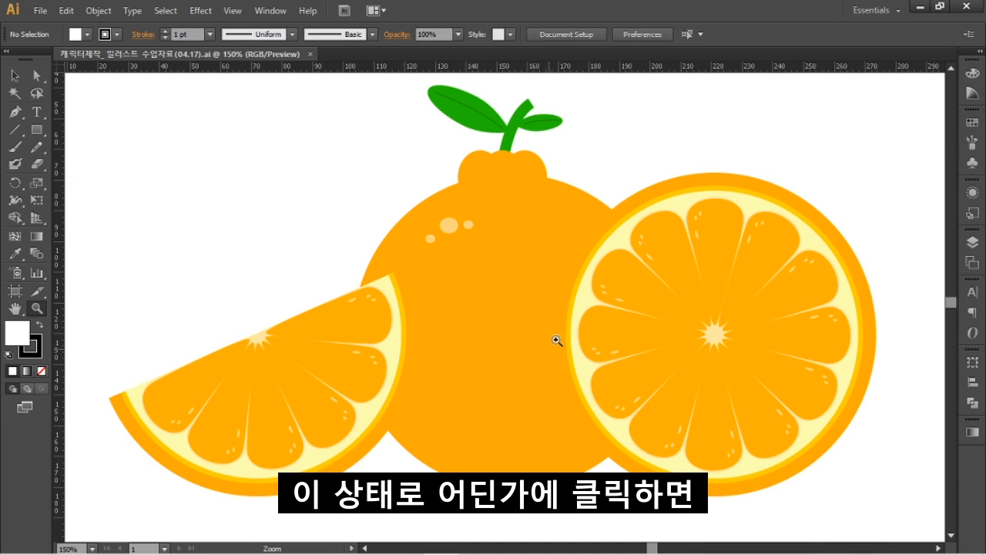
{"action": "left_click", "coordinate": [707, 319]}
{"action": "left_click", "coordinate": [789, 339]}
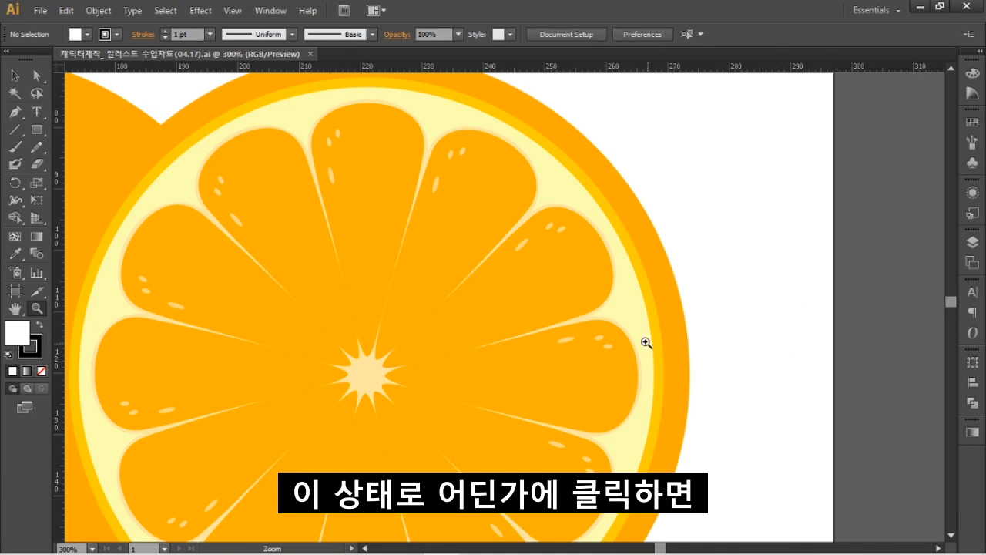
{"action": "left_click", "coordinate": [635, 223]}
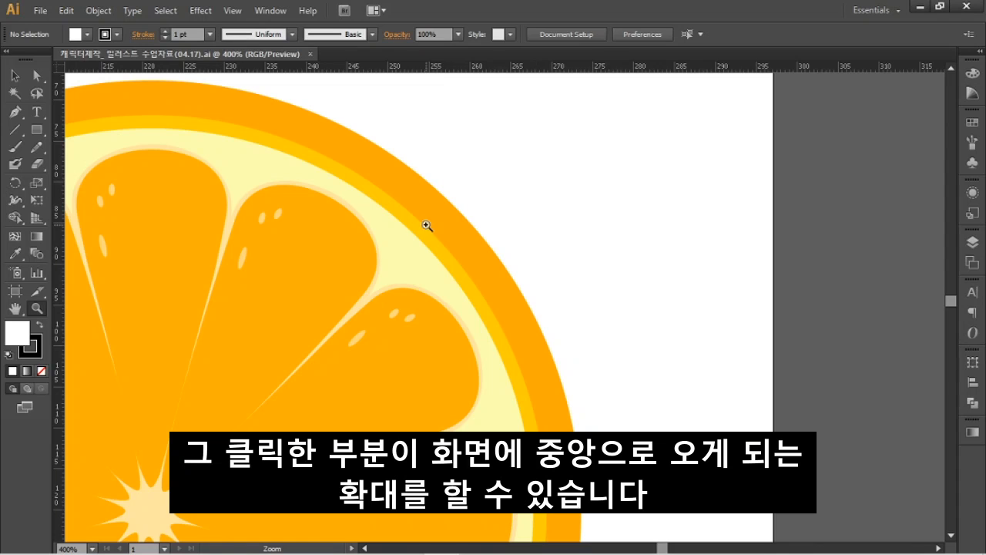
{"action": "left_click", "coordinate": [464, 297]}
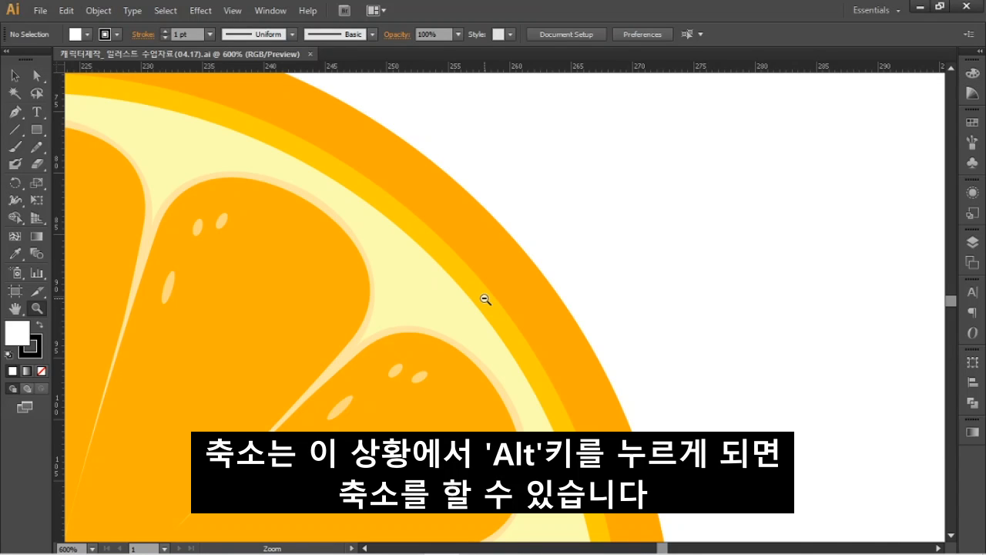
Zoom out around chosen points until the whole artboard shows at 66.67%, and return to the Selection tool
{"action": "left_click", "coordinate": [486, 299], "text": "alt"}
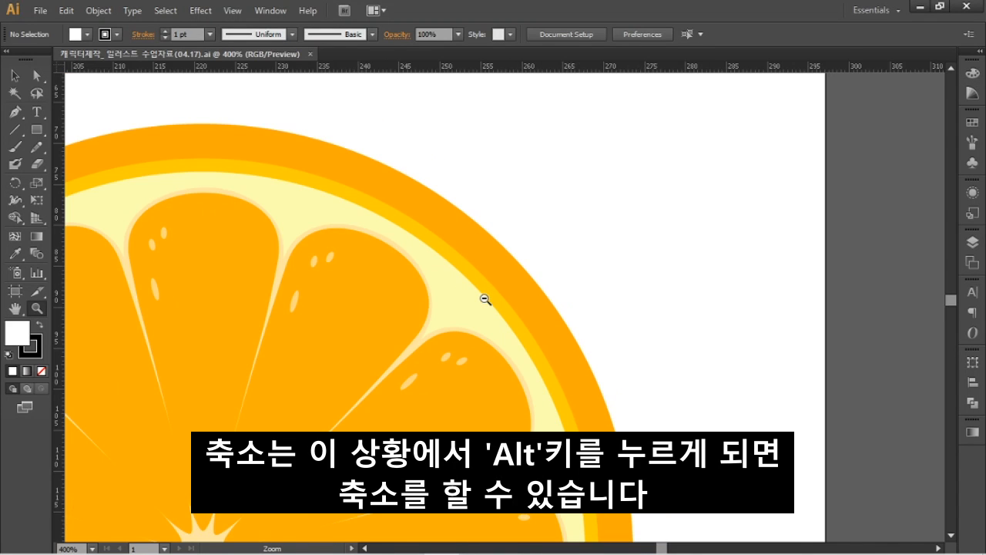
{"action": "left_click", "coordinate": [426, 324], "text": "alt"}
{"action": "left_click", "coordinate": [231, 409], "text": "alt"}
{"action": "left_click", "coordinate": [143, 312], "text": "alt"}
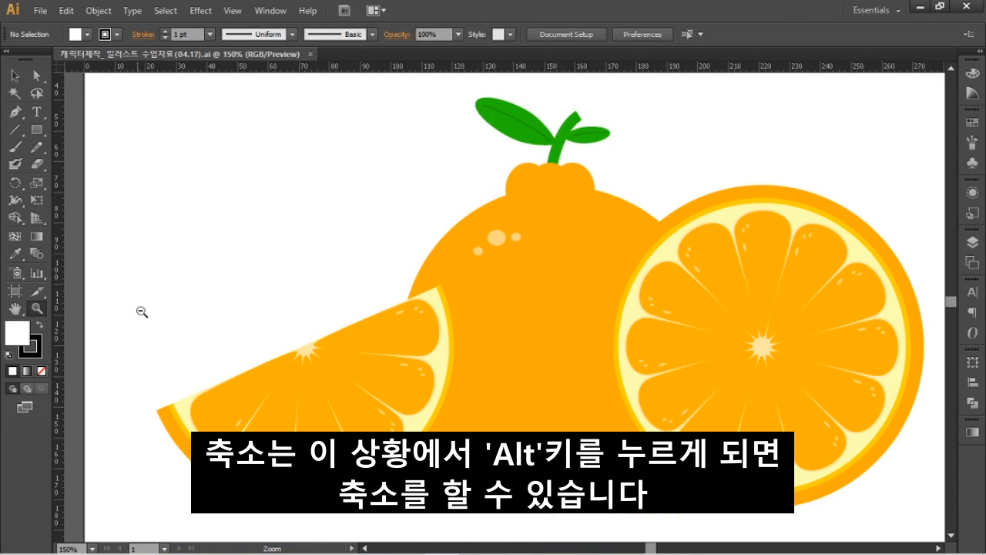
{"action": "left_click", "coordinate": [533, 138], "text": "alt"}
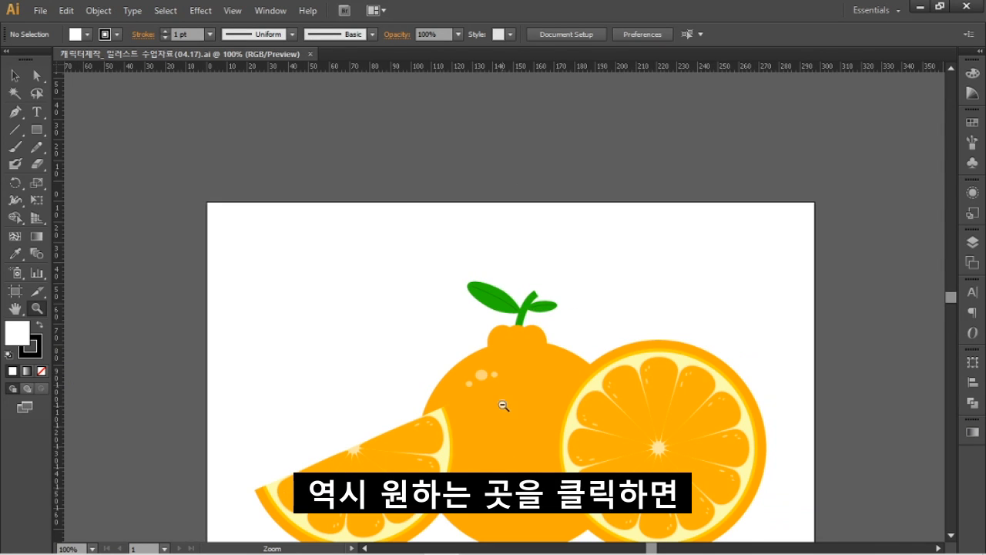
{"action": "left_click", "coordinate": [516, 520], "text": "alt"}
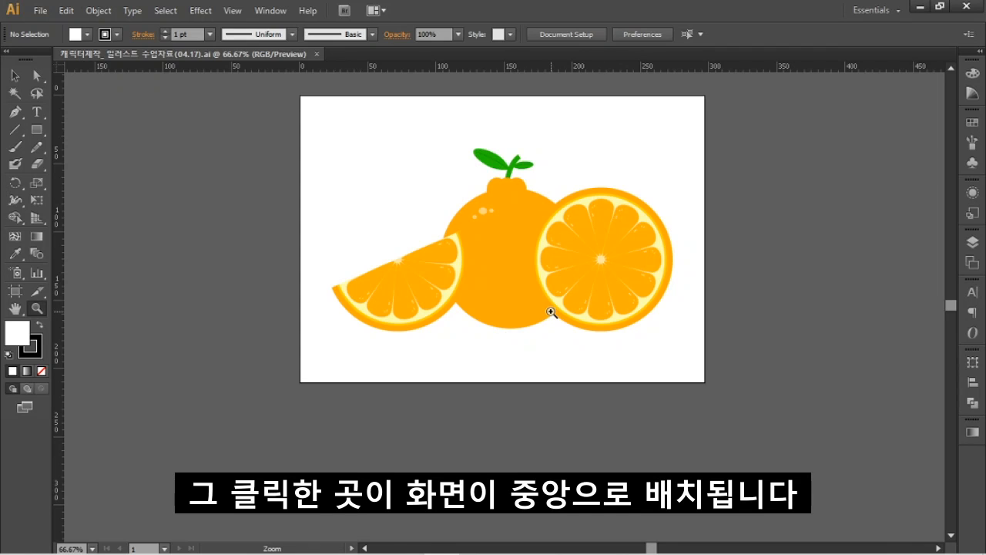
{"action": "key", "text": "v"}
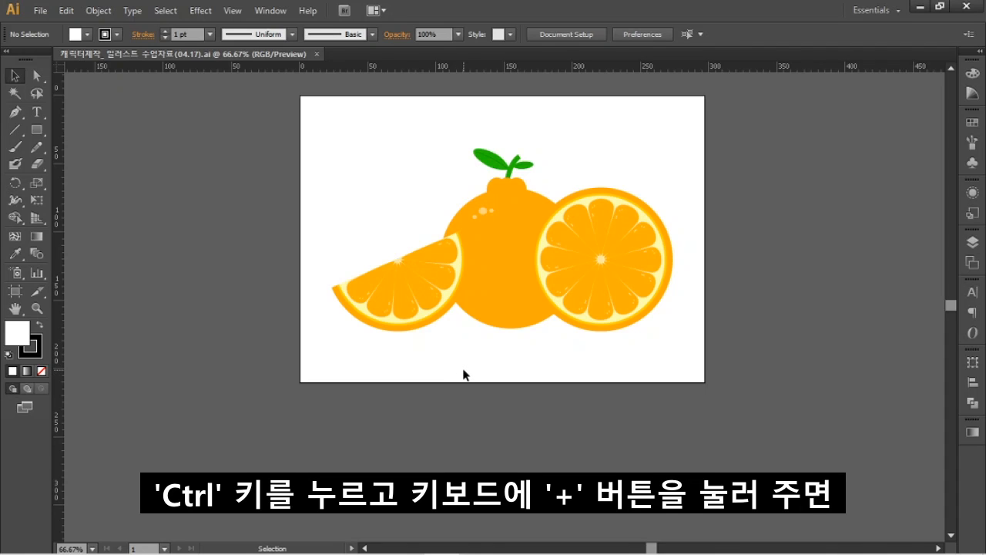
Zoom the current view in to 200% and back out to 66.67% twice without choosing a target point
{"action": "key", "text": "ctrl"}
{"action": "key", "text": "ctrl+plus"}
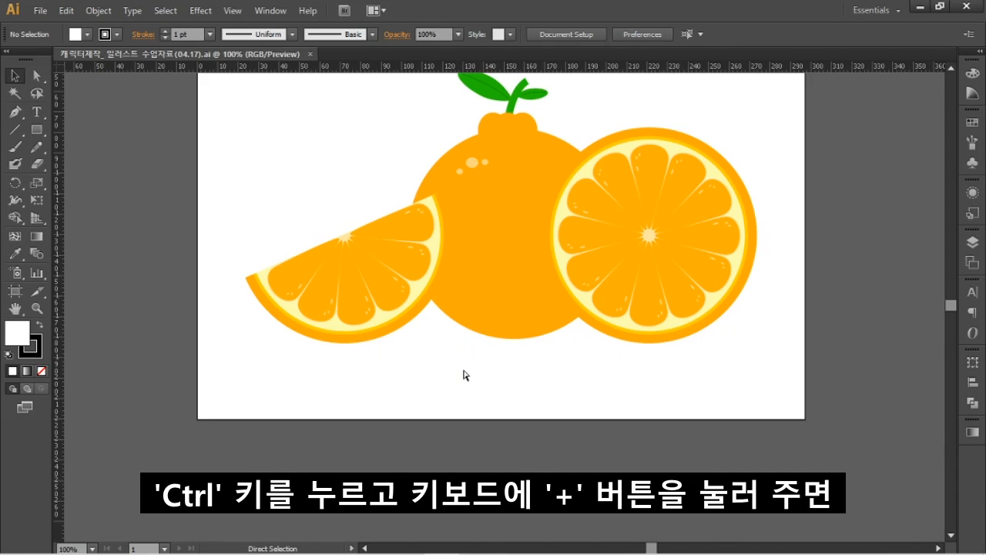
{"action": "key", "text": "ctrl+plus"}
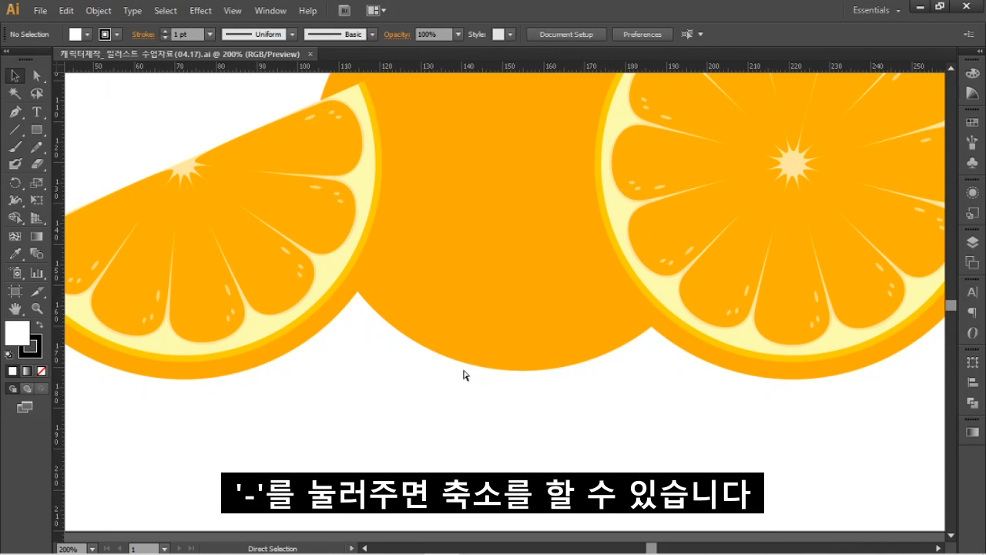
{"action": "key", "text": "ctrl+minus"}
{"action": "key", "text": "ctrl+minus"}
{"action": "key", "text": "ctrl+minus"}
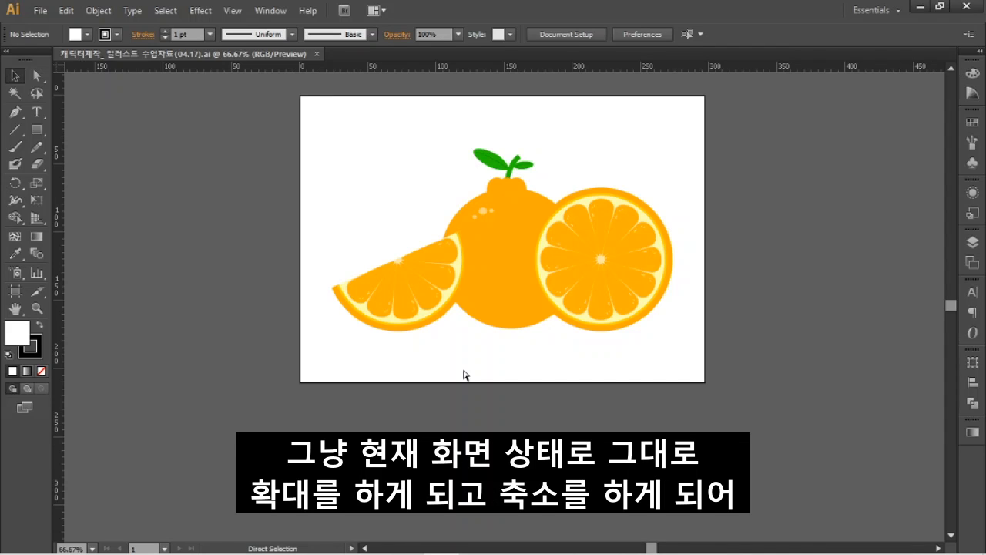
{"action": "key", "text": "ctrl+plus"}
{"action": "key", "text": "ctrl+plus"}
{"action": "key", "text": "ctrl+plus"}
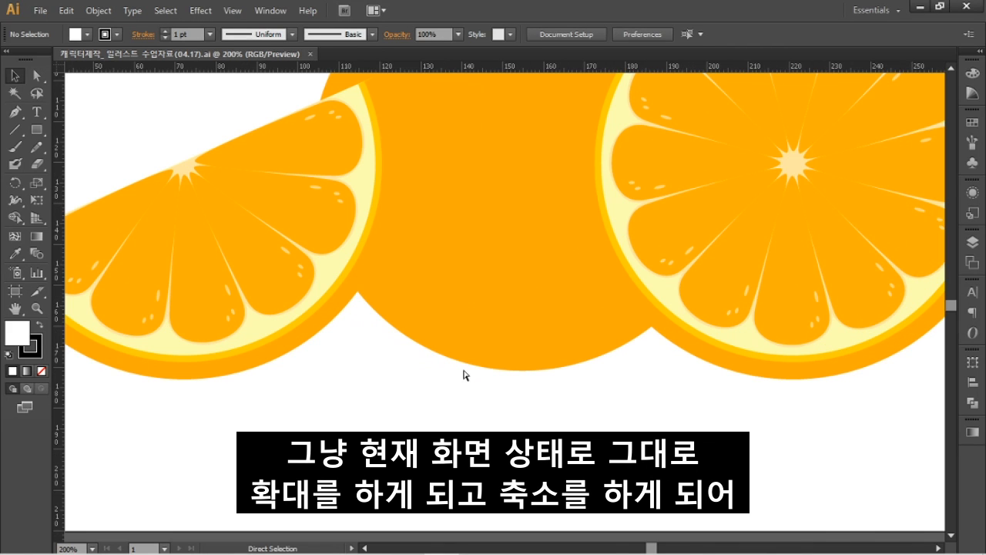
{"action": "key", "text": "ctrl+minus"}
{"action": "key", "text": "ctrl+minus"}
{"action": "key", "text": "ctrl+minus"}
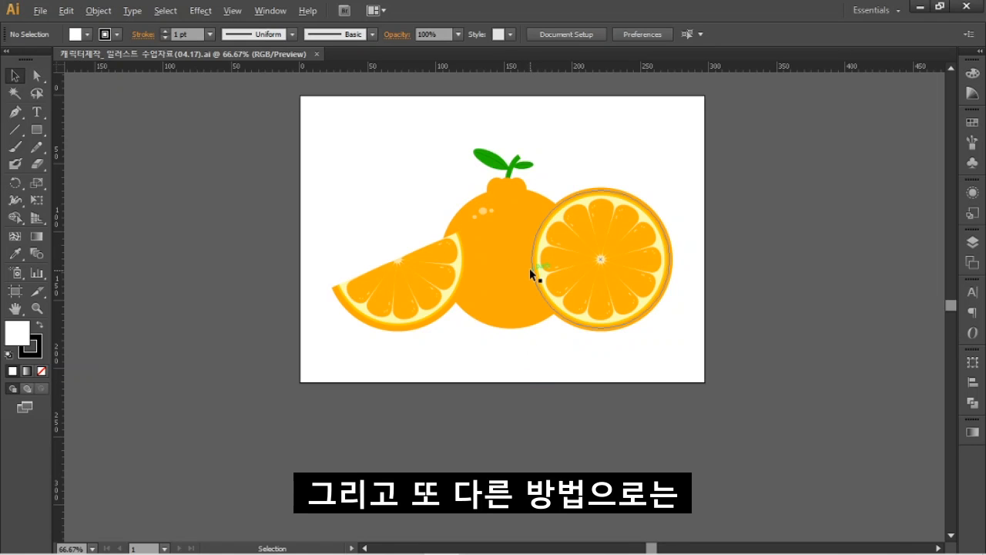
Zoom in and out around different spots on the round orange slice, ending at 100%
{"action": "scroll", "coordinate": [550, 239], "scroll_direction": "up", "scroll_amount": 3}
{"action": "scroll", "coordinate": [568, 262], "scroll_direction": "down", "scroll_amount": 3}
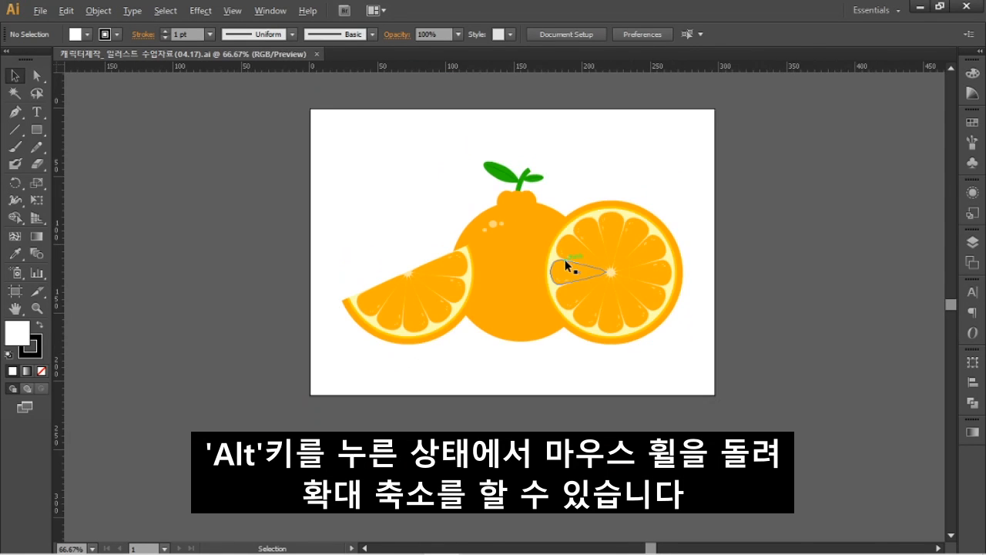
{"action": "scroll", "coordinate": [516, 236], "scroll_direction": "up", "scroll_amount": 3}
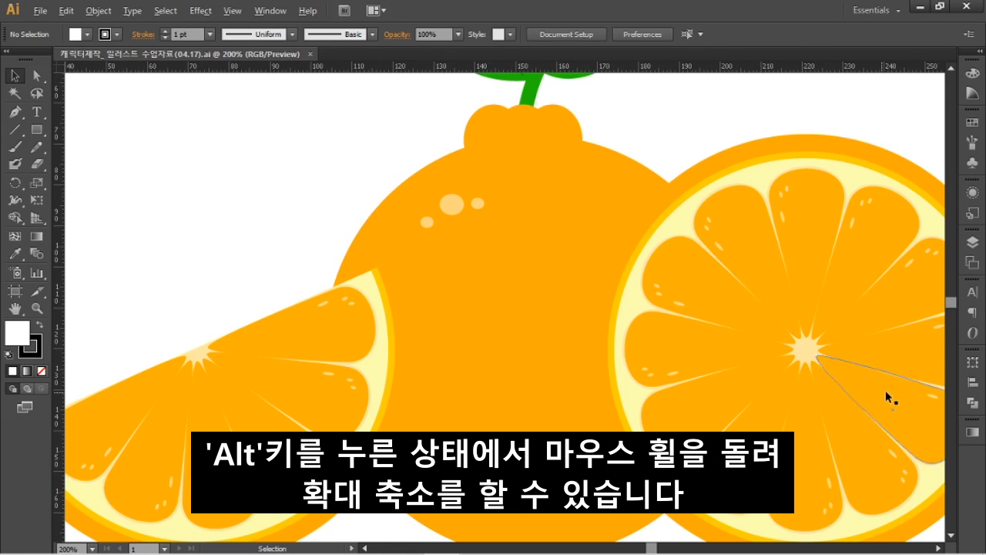
{"action": "scroll", "coordinate": [894, 390], "scroll_direction": "down", "scroll_amount": 2}
{"action": "scroll", "coordinate": [893, 390], "scroll_direction": "up", "scroll_amount": 3}
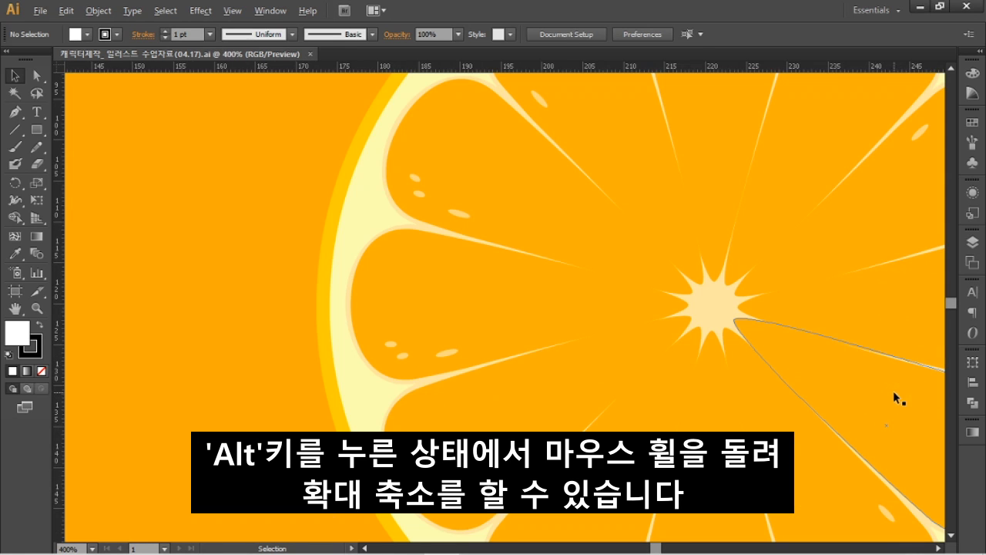
{"action": "scroll", "coordinate": [467, 317], "scroll_direction": "down", "scroll_amount": 3}
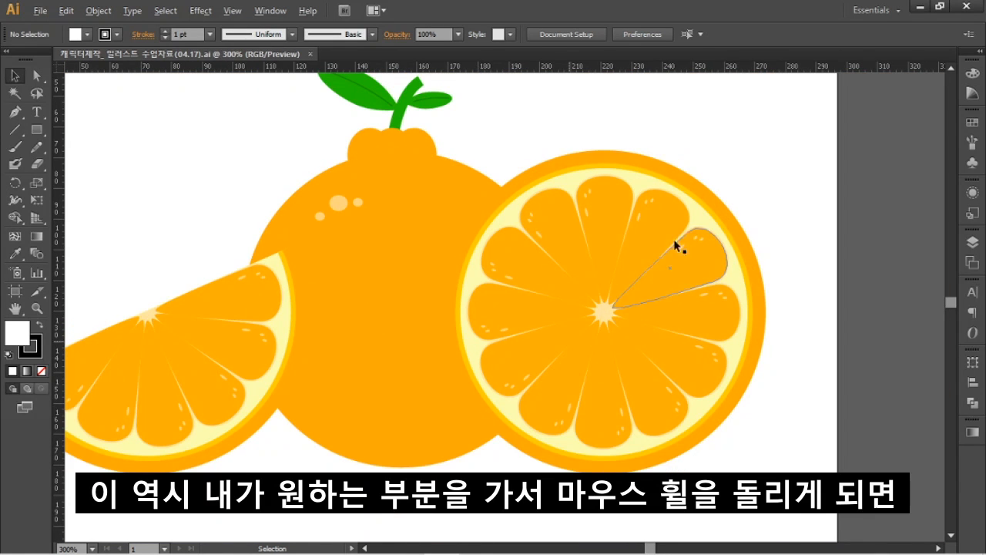
{"action": "scroll", "coordinate": [707, 262], "scroll_direction": "up", "scroll_amount": 2}
{"action": "scroll", "coordinate": [786, 303], "scroll_direction": "up", "scroll_amount": 1}
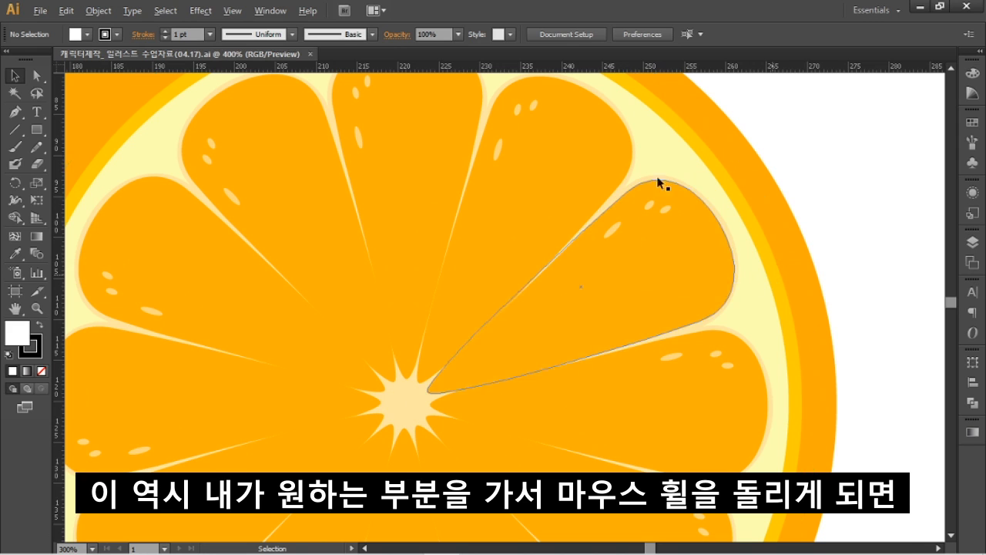
{"action": "scroll", "coordinate": [678, 286], "scroll_direction": "down", "scroll_amount": 4}
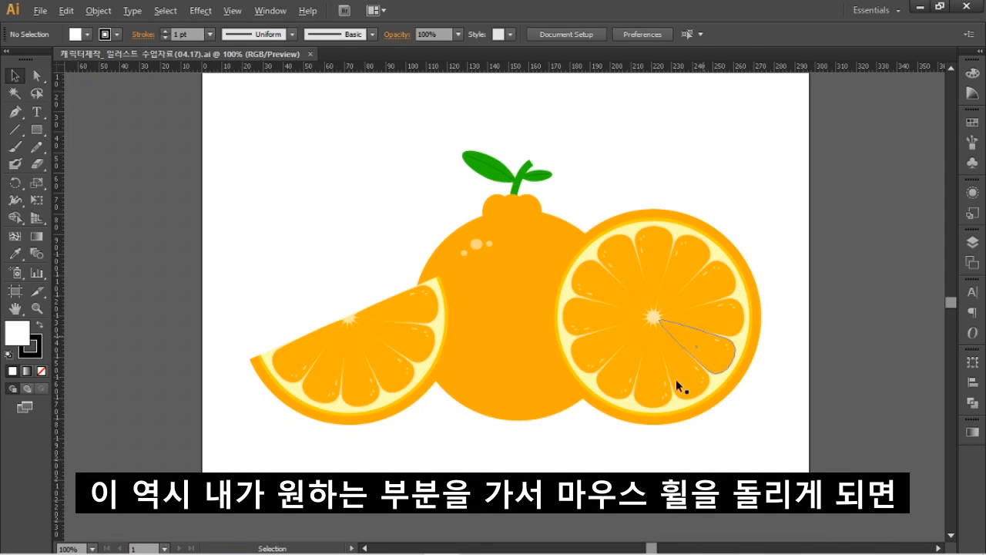
Magnify the orange wedge to 300%, zoom back out to 100%, and recentre the artboard
{"action": "scroll", "coordinate": [282, 311], "scroll_direction": "up", "scroll_amount": 2}
{"action": "scroll", "coordinate": [341, 388], "scroll_direction": "up", "scroll_amount": 4}
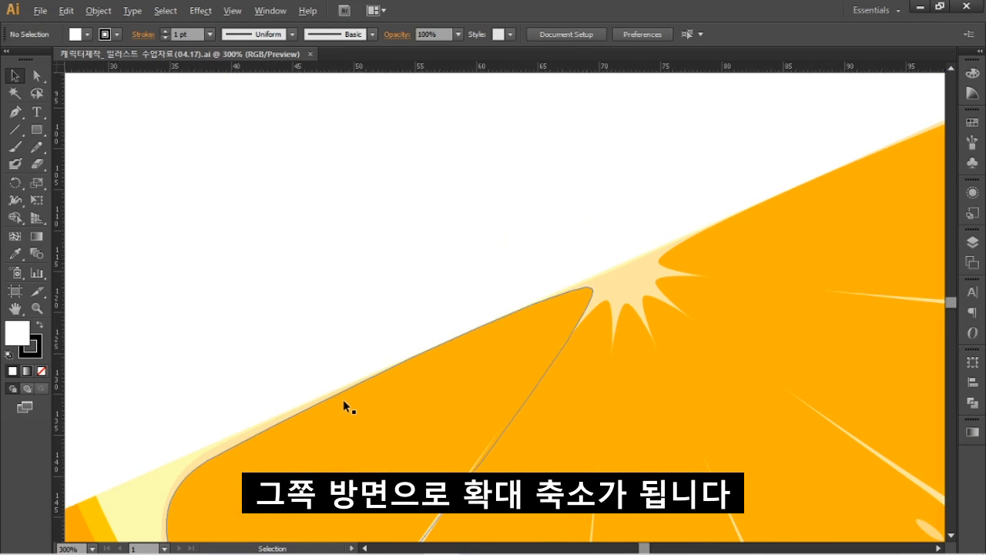
{"action": "scroll", "coordinate": [343, 399], "scroll_direction": "down", "scroll_amount": 3}
{"action": "scroll", "coordinate": [341, 393], "scroll_direction": "down", "scroll_amount": 1}
{"action": "scroll", "coordinate": [759, 400], "scroll_direction": "down", "scroll_amount": 1}
{"action": "left_click_drag", "start_coordinate": [703, 364], "coordinate": [509, 325]}
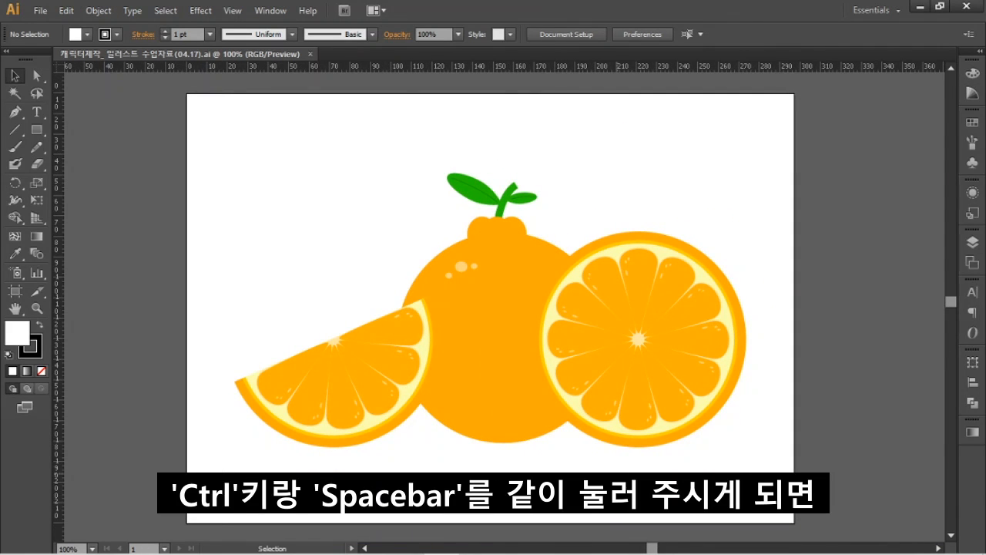
Temporarily switch from the Selection tool to zooming in, and magnify the outer edge of the round orange slice to 600%
{"action": "key", "text": "ctrl+space"}
{"action": "key", "text": "ctrl+space"}
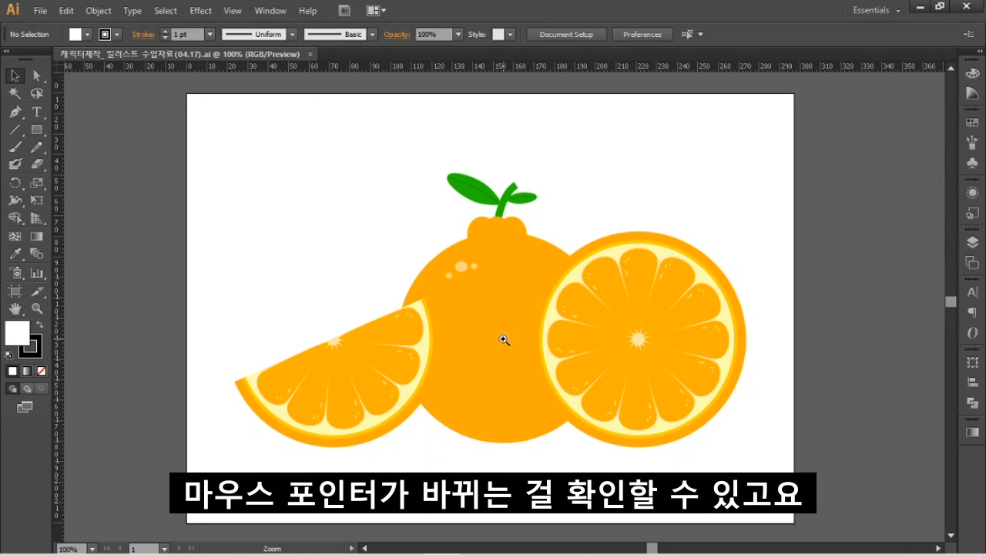
{"action": "key", "text": "ctrl+space"}
{"action": "left_click", "coordinate": [730, 372]}
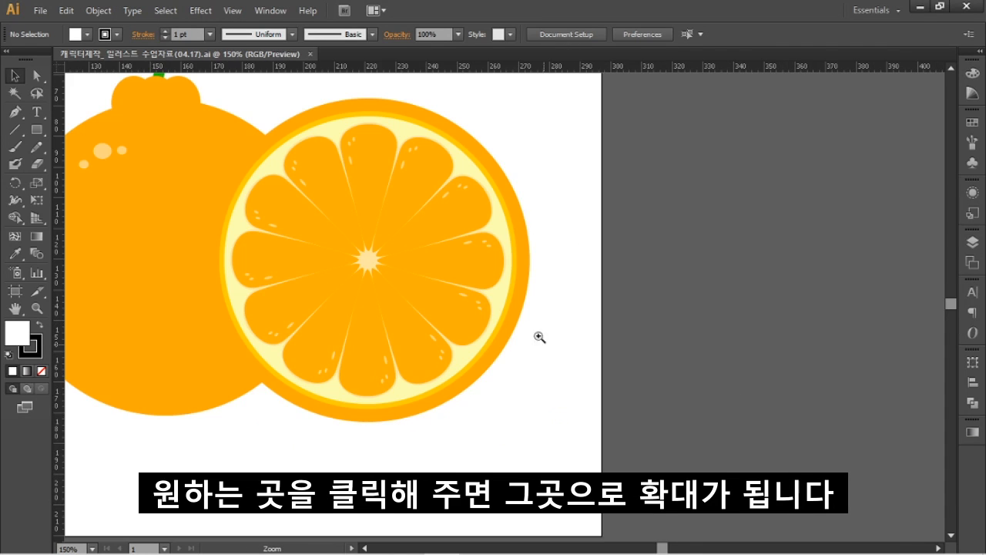
{"action": "left_click", "coordinate": [491, 314]}
{"action": "left_click", "coordinate": [524, 286]}
{"action": "left_click", "coordinate": [489, 324]}
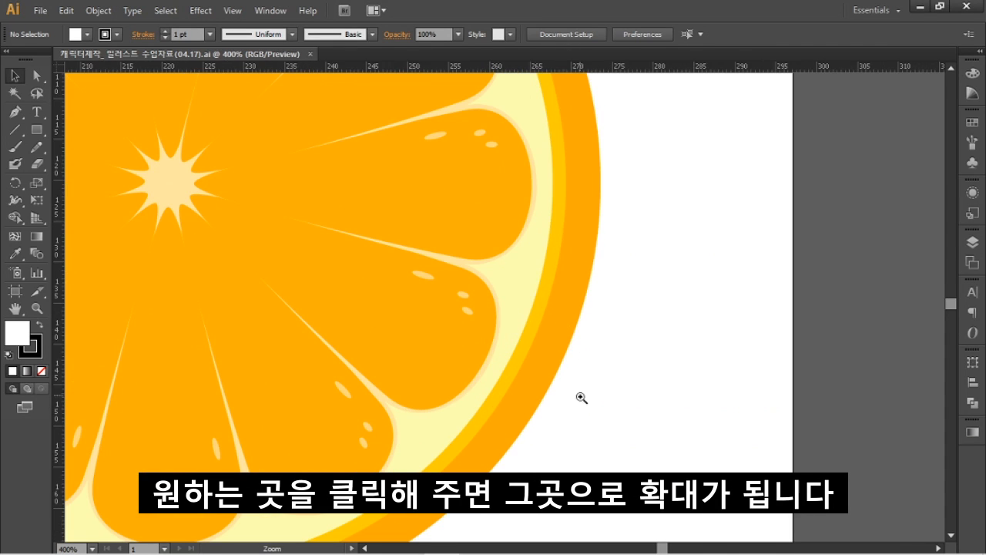
{"action": "left_click", "coordinate": [537, 302]}
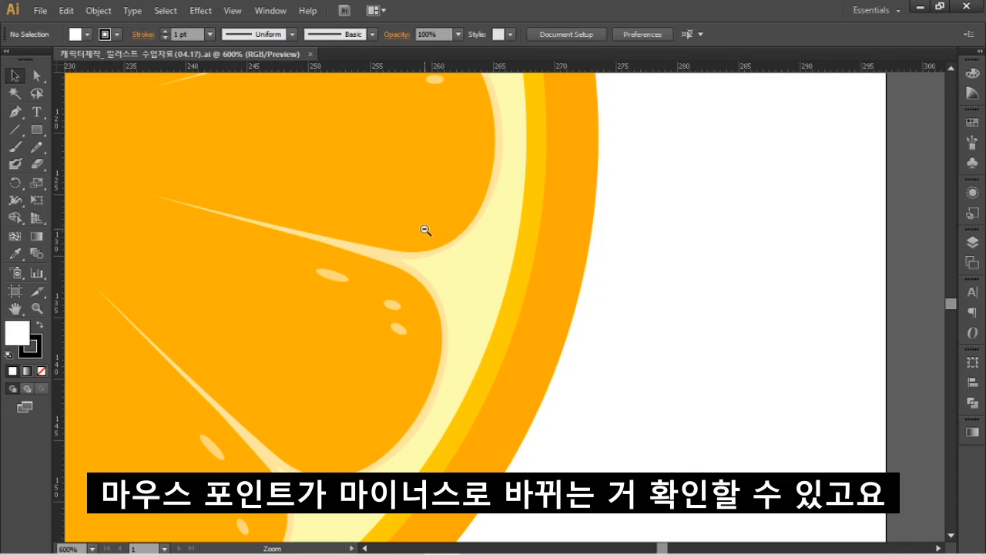
Temporarily switch to zooming out around chosen points until the view is back at 100%
{"action": "left_click", "coordinate": [123, 189], "text": "ctrl+alt"}
{"action": "left_click", "coordinate": [176, 172], "text": "ctrl+alt"}
{"action": "left_click", "coordinate": [161, 173], "text": "ctrl+alt"}
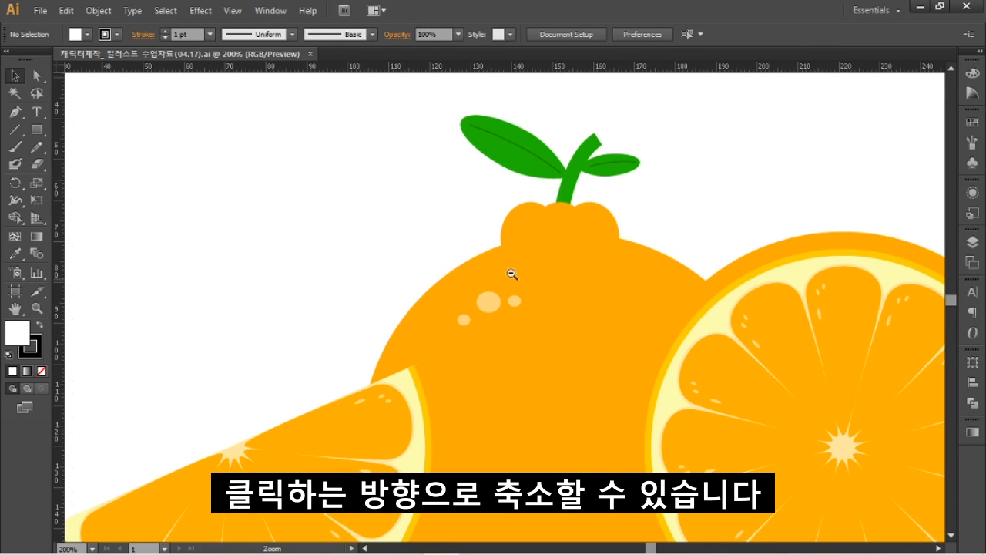
{"action": "left_click", "coordinate": [529, 377], "text": "ctrl+alt"}
{"action": "left_click", "coordinate": [430, 368], "text": "ctrl+alt"}
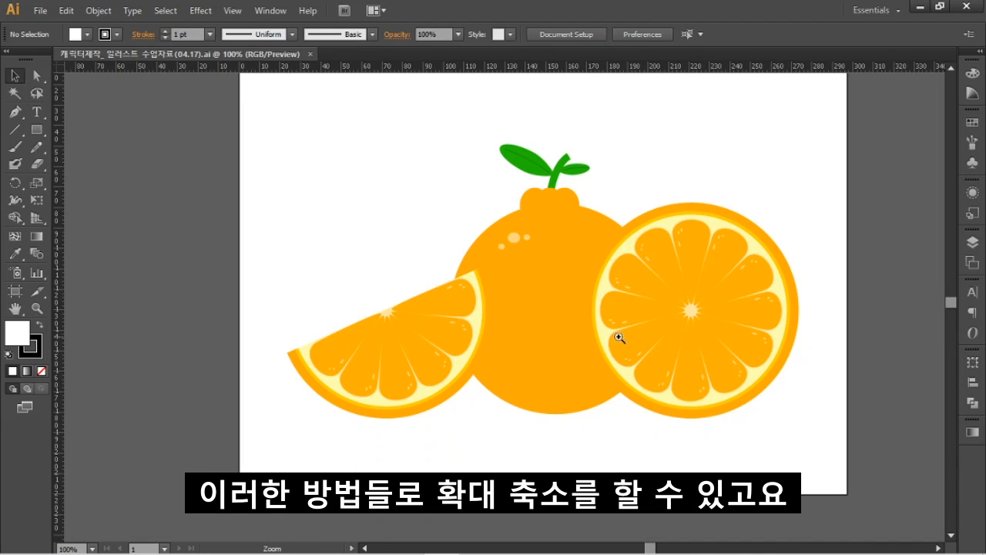
Zoom in on the round orange slice to 300%, and fit the whole artboard in the window
{"action": "left_click", "coordinate": [583, 328], "text": "ctrl"}
{"action": "left_click", "coordinate": [672, 320], "text": "ctrl"}
{"action": "left_click", "coordinate": [516, 274], "text": "ctrl"}
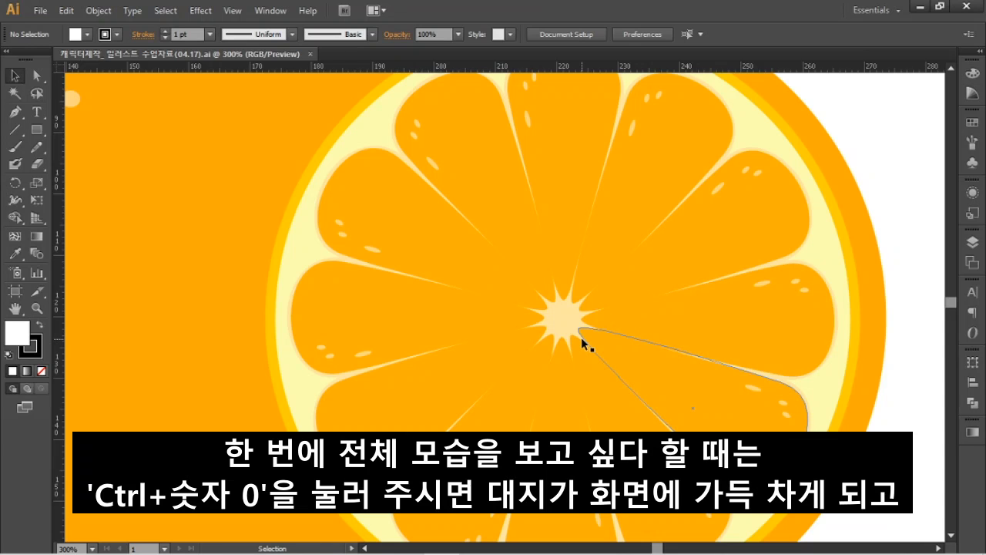
{"action": "key", "text": "ctrl+0"}
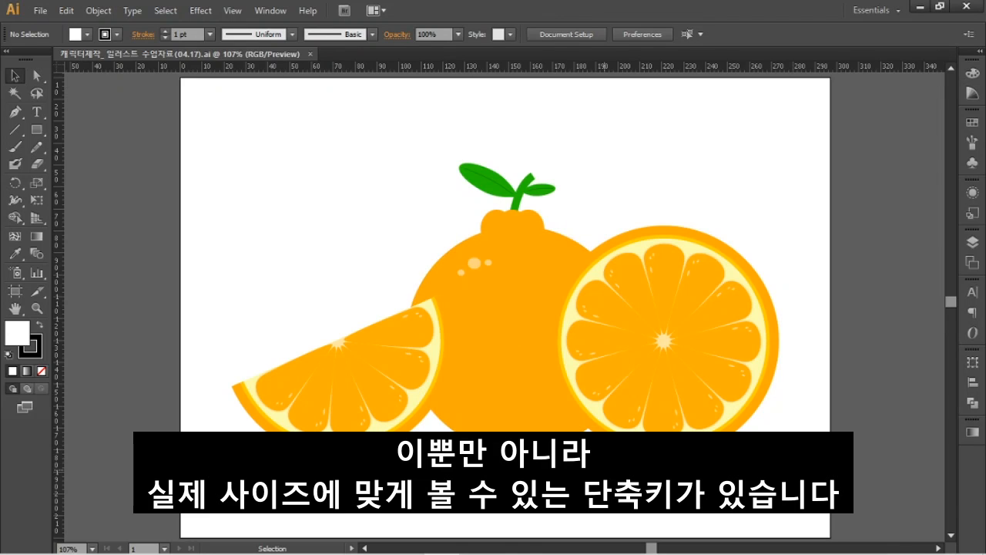
Zoom in to 200%, enter an exact zoom level of 100%, and bring the whole artboard into view
{"action": "left_click", "coordinate": [506, 356], "text": "ctrl"}
{"action": "left_click", "coordinate": [507, 356], "text": "ctrl"}
{"action": "left_click_drag", "start_coordinate": [589, 118], "coordinate": [414, 326]}
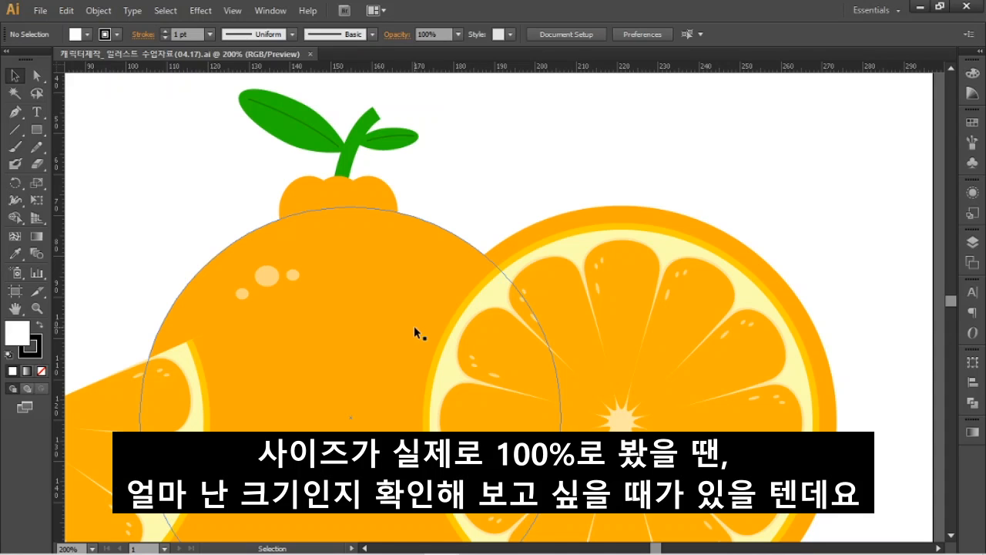
{"action": "left_click", "coordinate": [81, 549]}
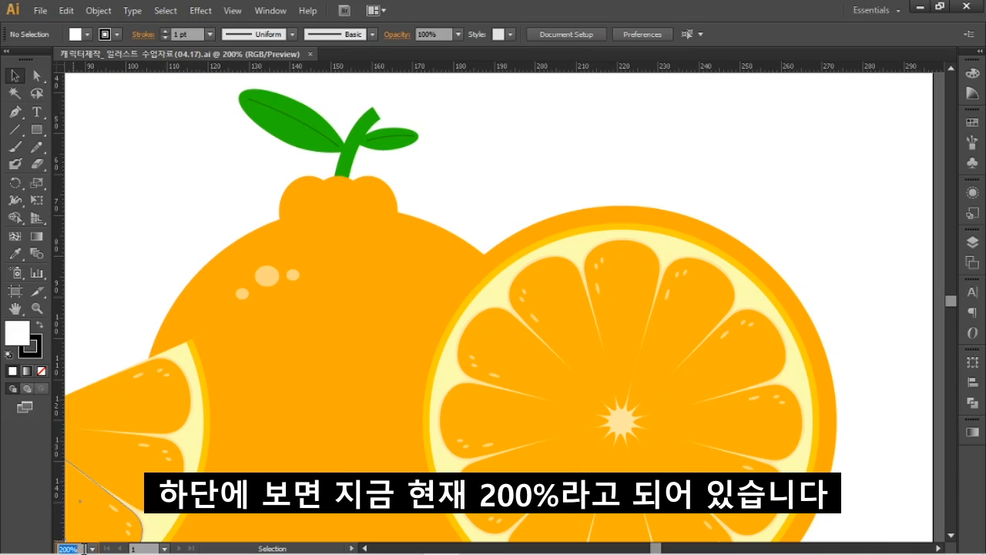
{"action": "left_click_drag", "start_coordinate": [81, 548], "coordinate": [59, 549]}
{"action": "left_click", "coordinate": [60, 548]}
{"action": "type", "text": "100"}
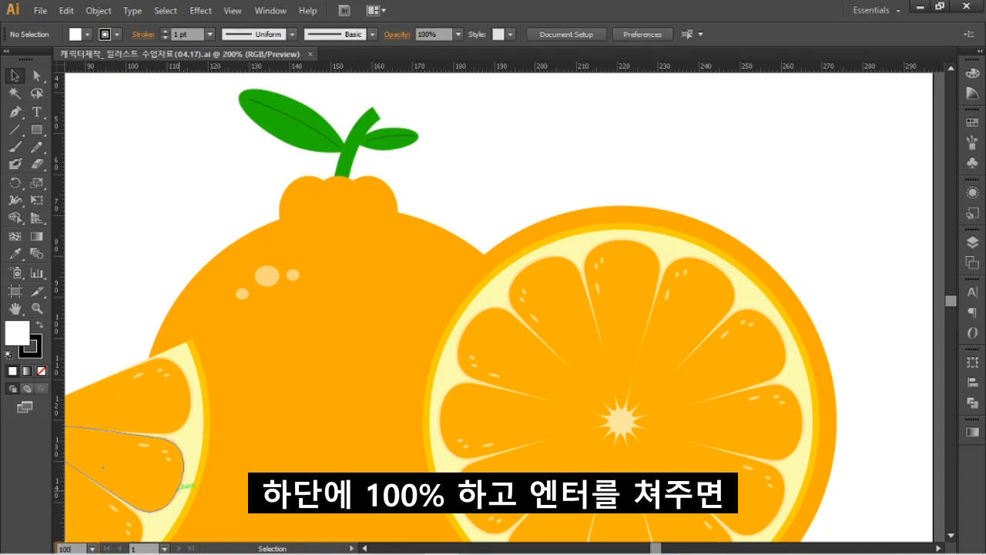
{"action": "key", "text": "Return"}
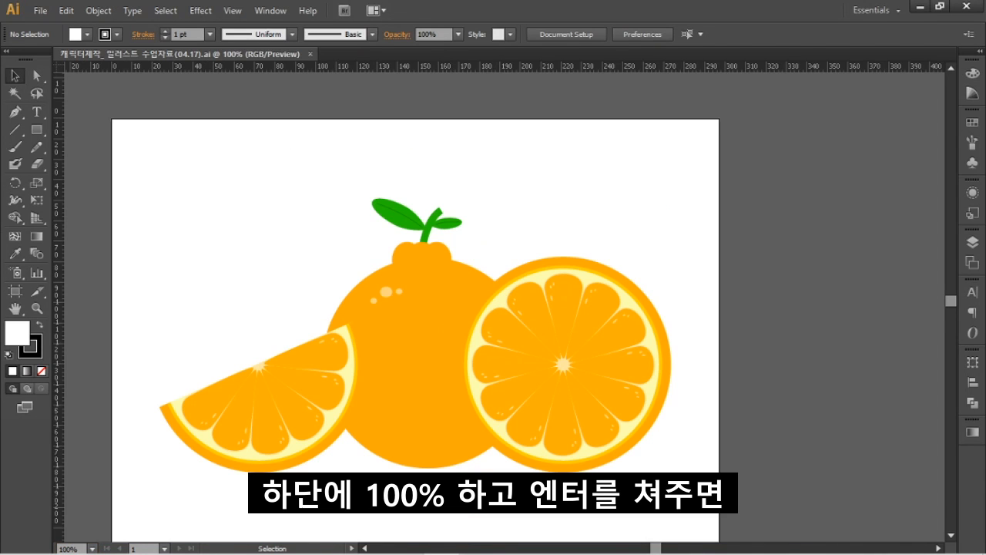
{"action": "left_click_drag", "start_coordinate": [331, 385], "coordinate": [340, 354]}
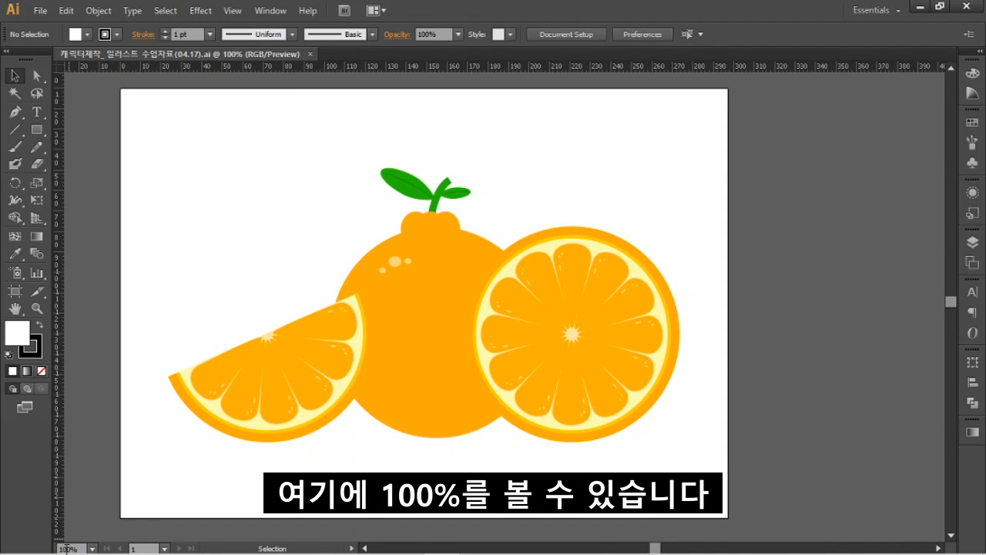
Enter a zoom level of 200%, and return directly to the actual size of 100%
{"action": "left_click", "coordinate": [67, 549]}
{"action": "type", "text": "500"}
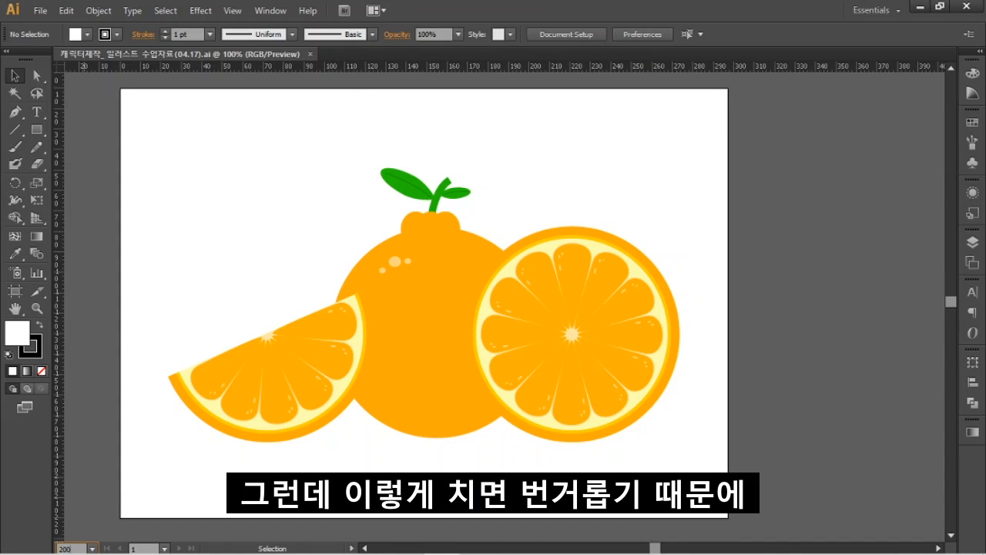
{"action": "key", "text": "Return"}
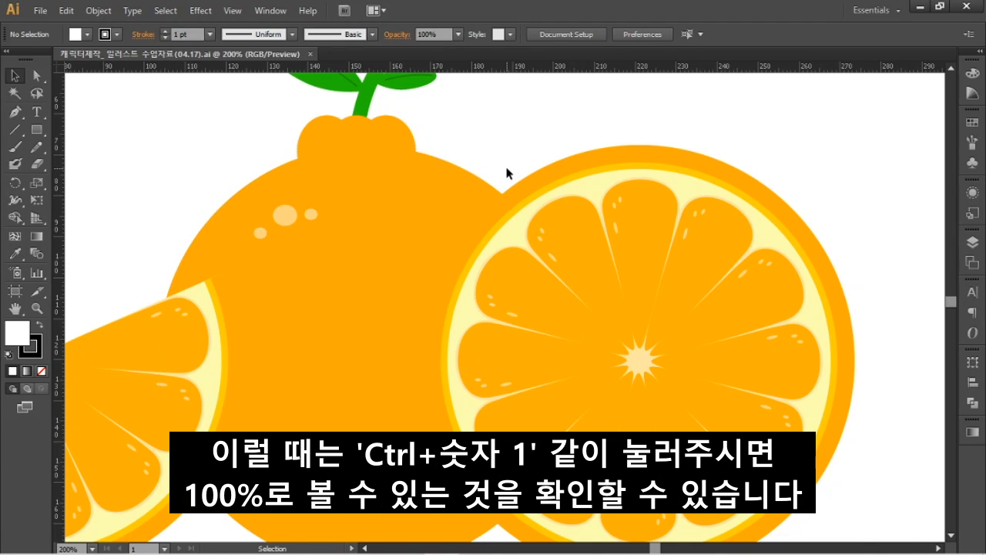
{"action": "key", "text": "ctrl+1"}
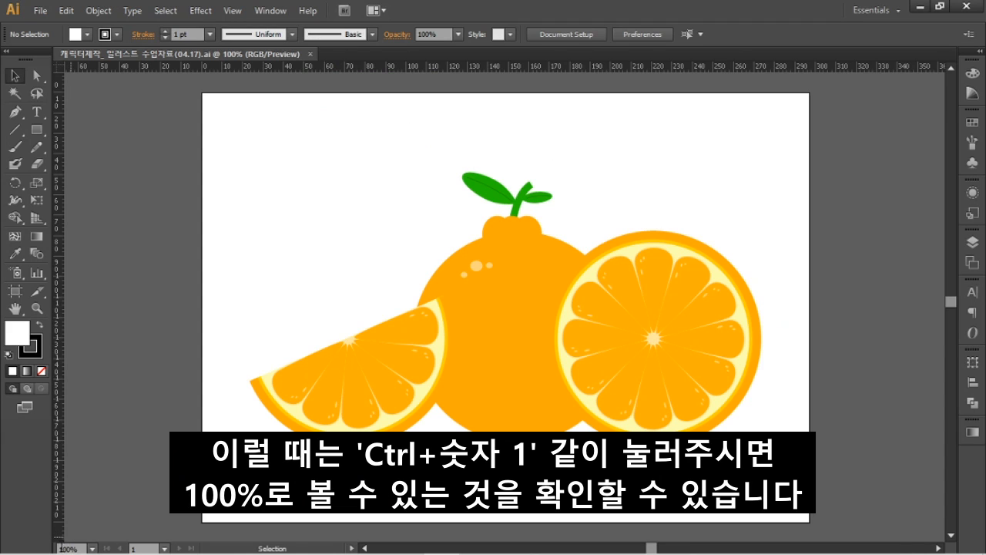
{"action": "left_click_drag", "start_coordinate": [81, 549], "coordinate": [53, 547]}
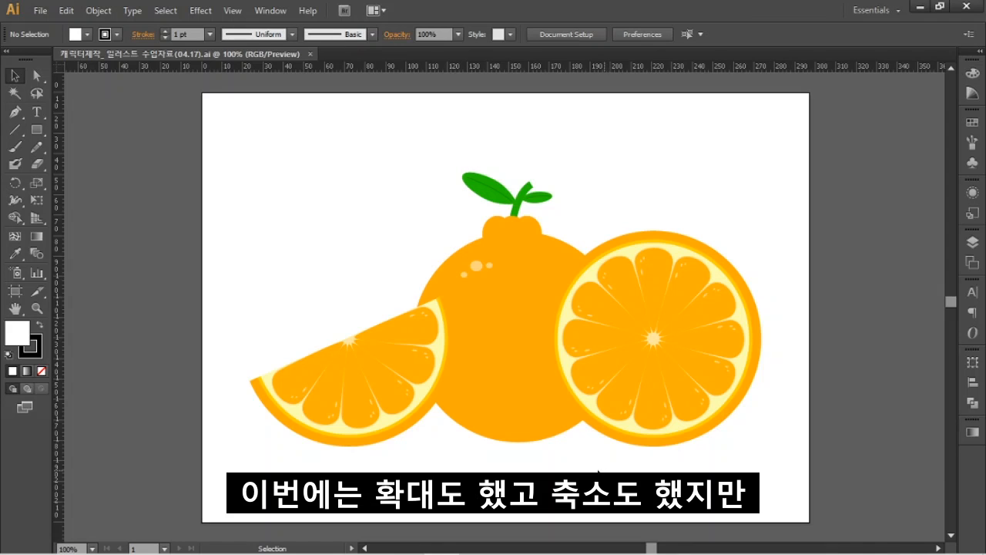
Zoom in to 200%, back out to 100%, and in again to 200% on the round orange slice
{"action": "left_click", "coordinate": [561, 346]}
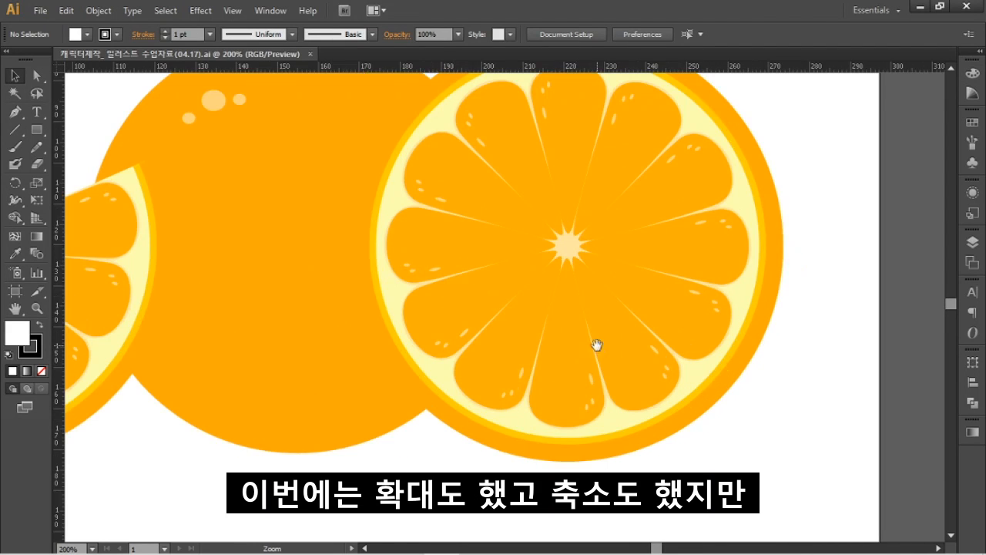
{"action": "key", "text": "ctrl+minus"}
{"action": "key", "text": "ctrl+minus"}
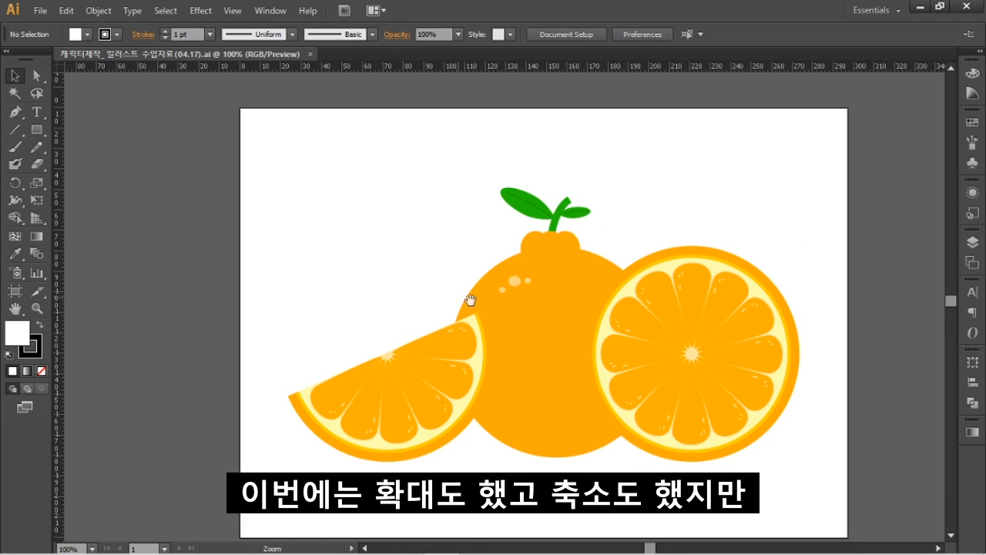
{"action": "key", "text": "ctrl+plus"}
{"action": "key", "text": "ctrl+plus"}
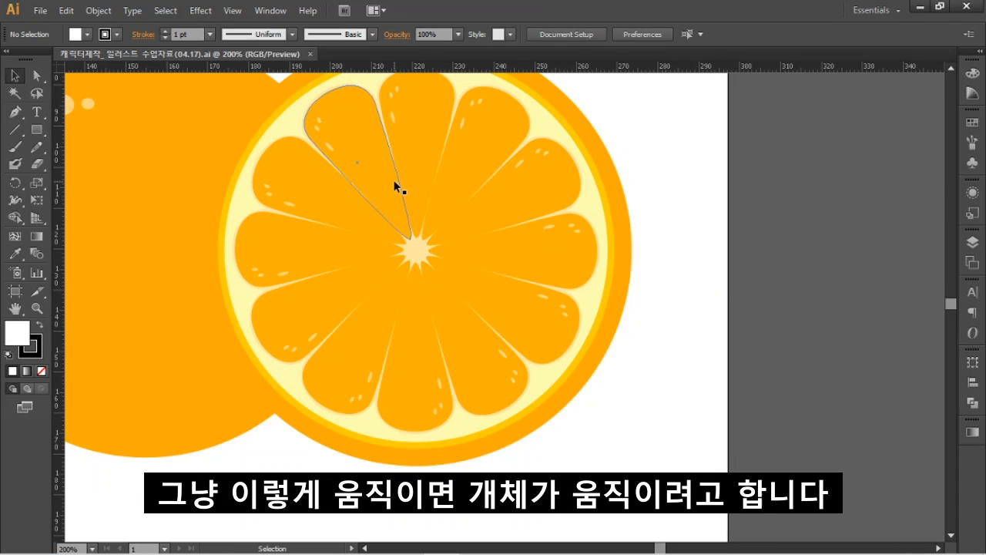
Try moving the round orange slice away from the whole orange, and undo the move
{"action": "left_click_drag", "start_coordinate": [428, 205], "coordinate": [623, 218]}
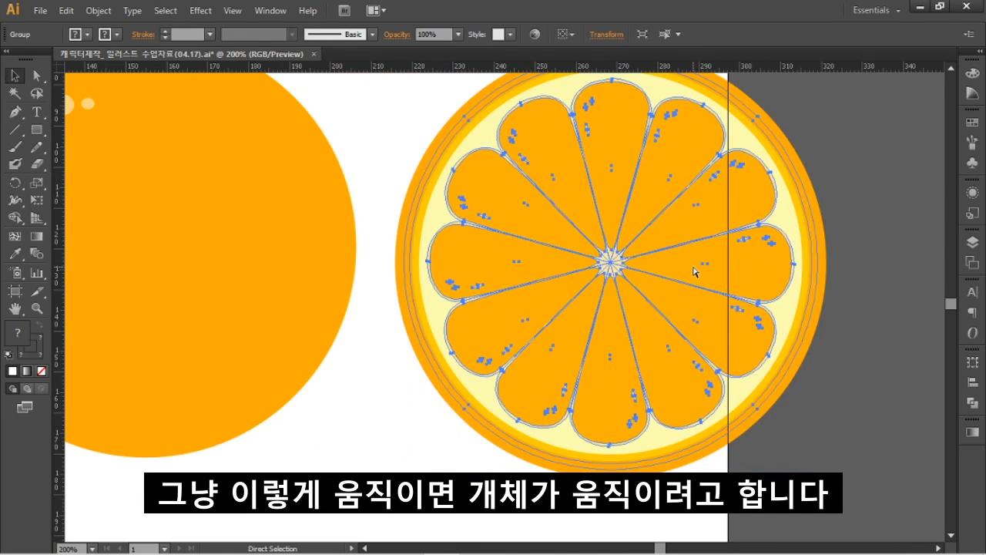
{"action": "key", "text": "ctrl+z"}
{"action": "left_click", "coordinate": [685, 271]}
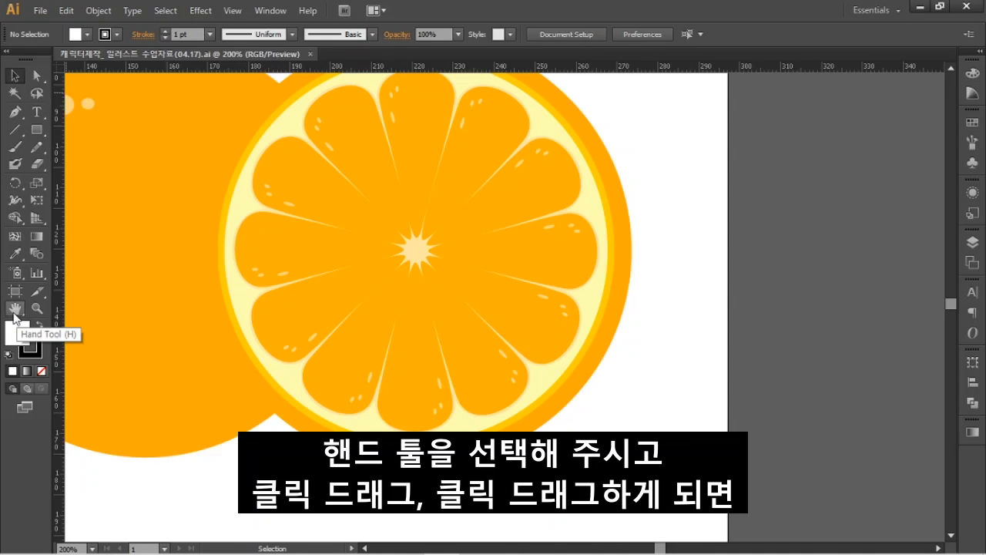
Pan the view between the wedge, leaves and round slice with the Hand tool, and return to the Selection tool
{"action": "left_click", "coordinate": [15, 309]}
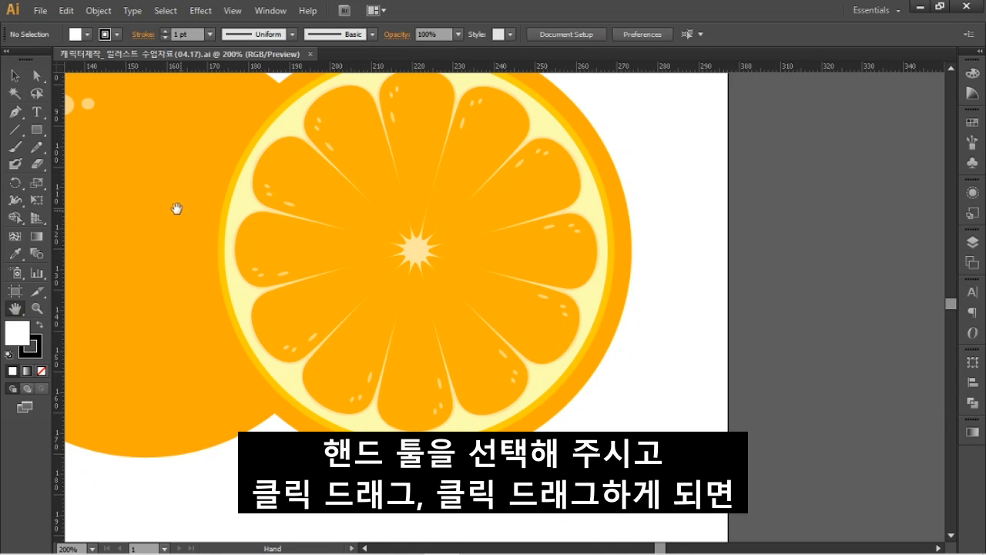
{"action": "left_click_drag", "start_coordinate": [162, 205], "coordinate": [463, 243]}
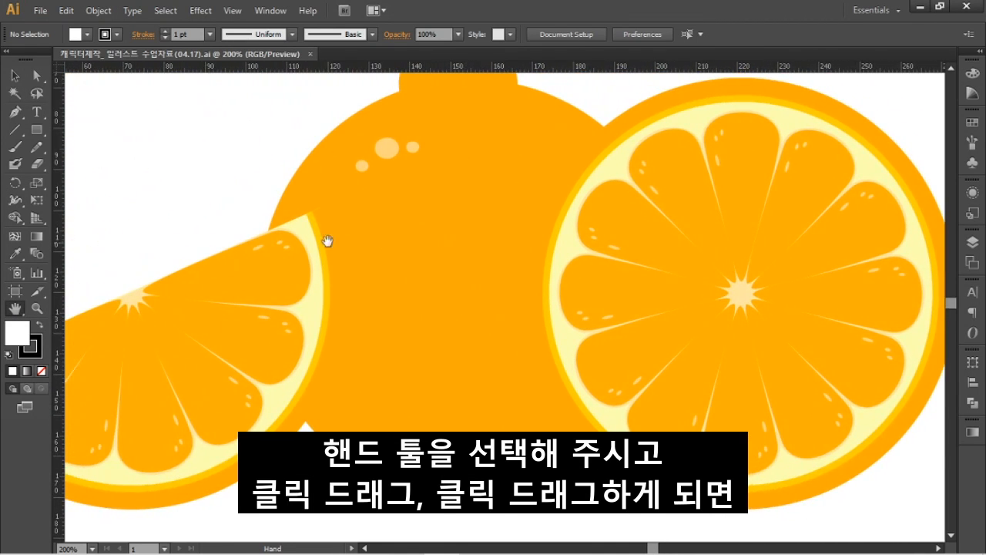
{"action": "left_click_drag", "start_coordinate": [348, 244], "coordinate": [531, 272]}
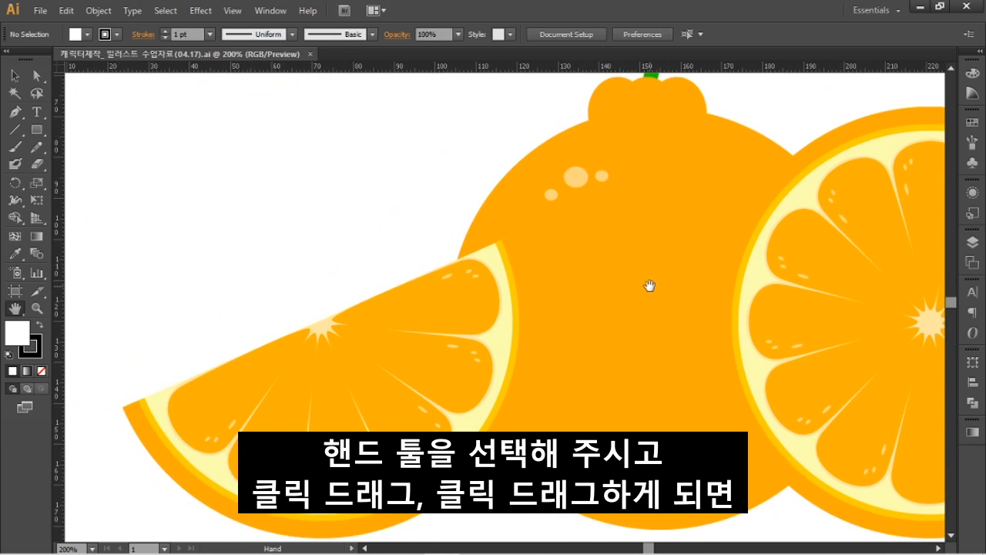
{"action": "left_click_drag", "start_coordinate": [637, 290], "coordinate": [552, 405]}
{"action": "left_click_drag", "start_coordinate": [540, 174], "coordinate": [509, 319]}
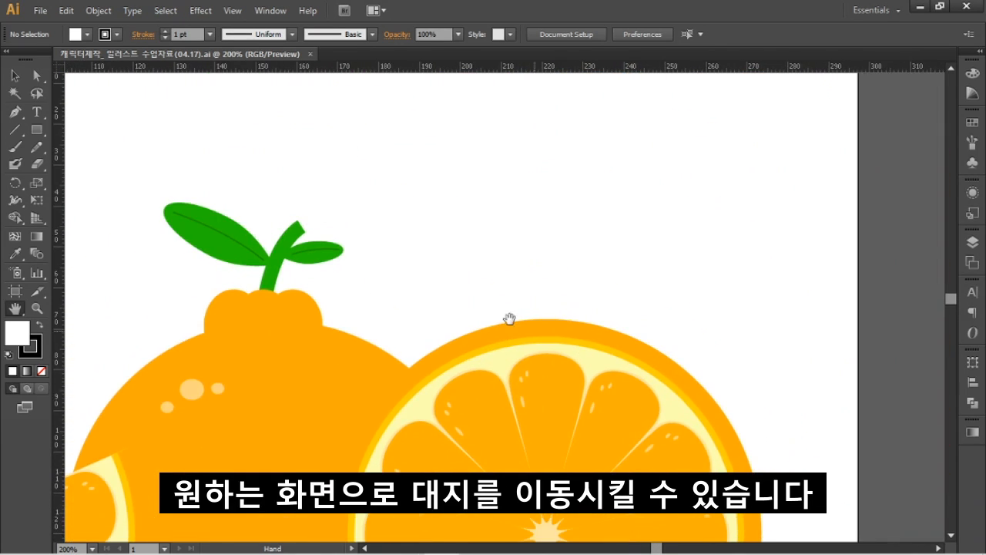
{"action": "left_click_drag", "start_coordinate": [171, 253], "coordinate": [603, 133]}
{"action": "left_click_drag", "start_coordinate": [513, 354], "coordinate": [292, 200]}
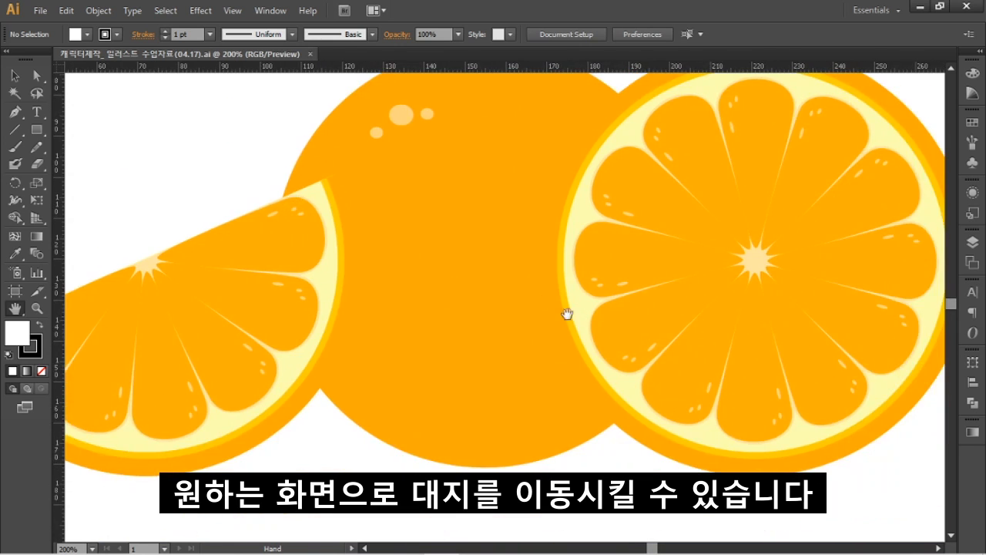
{"action": "left_click_drag", "start_coordinate": [567, 314], "coordinate": [666, 227]}
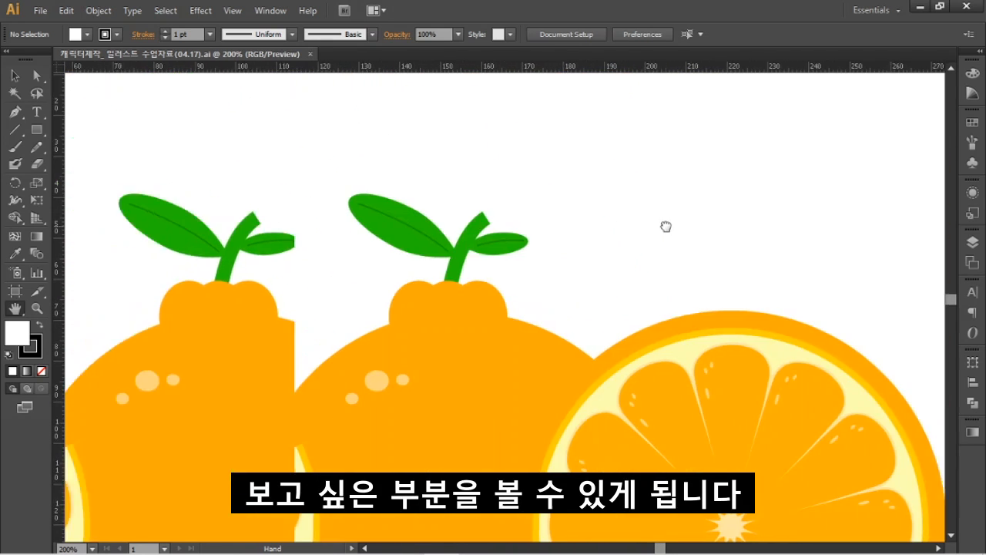
{"action": "left_click_drag", "start_coordinate": [280, 354], "coordinate": [478, 288]}
{"action": "left_click_drag", "start_coordinate": [442, 329], "coordinate": [442, 178]}
{"action": "left_click_drag", "start_coordinate": [531, 366], "coordinate": [494, 302]}
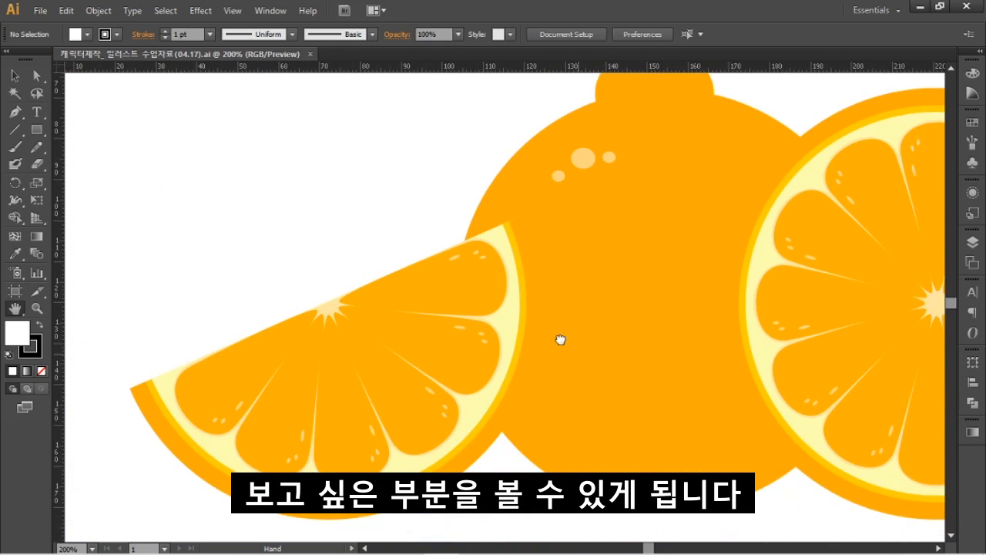
{"action": "left_click_drag", "start_coordinate": [560, 340], "coordinate": [360, 202]}
{"action": "left_click_drag", "start_coordinate": [610, 264], "coordinate": [535, 349]}
{"action": "left_click_drag", "start_coordinate": [242, 218], "coordinate": [288, 289]}
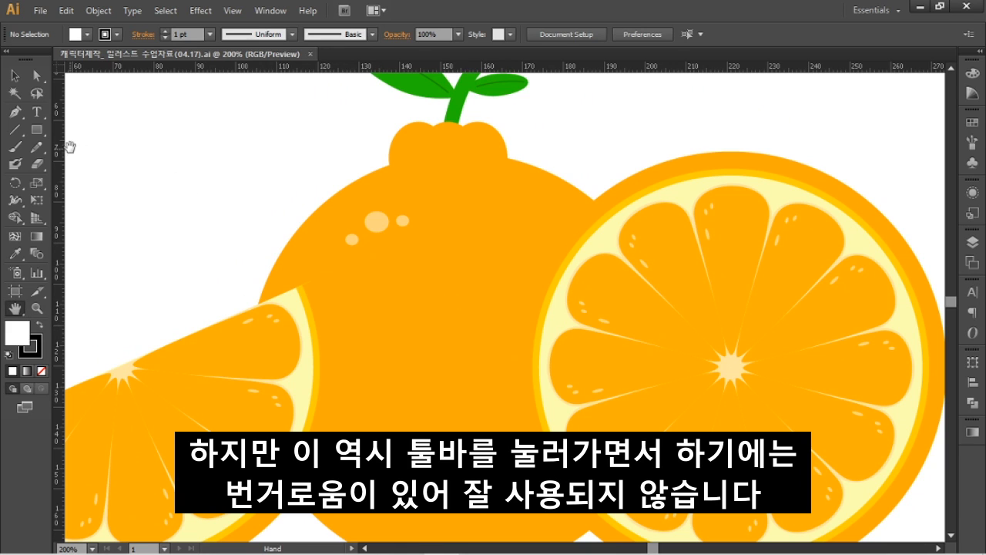
{"action": "left_click", "coordinate": [15, 75]}
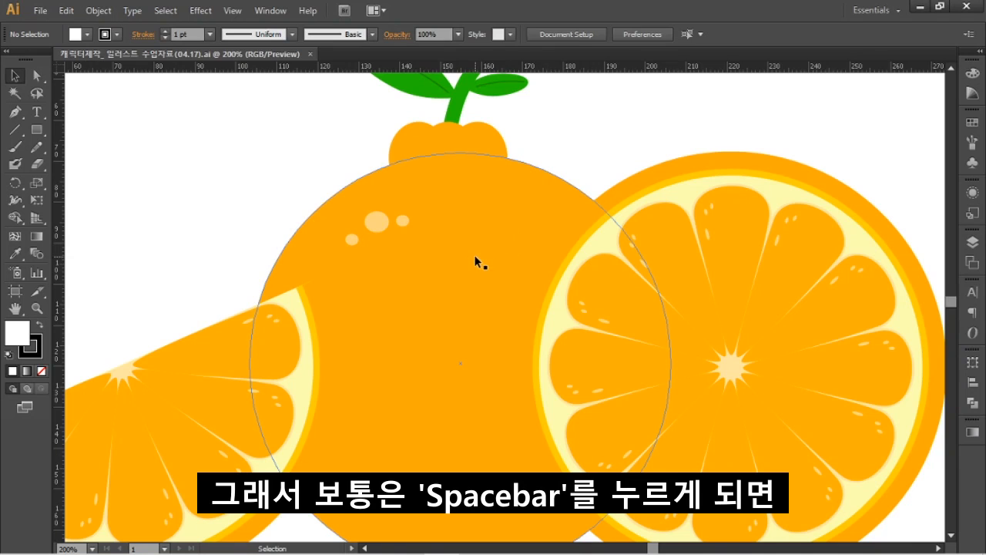
{"action": "key", "text": "space"}
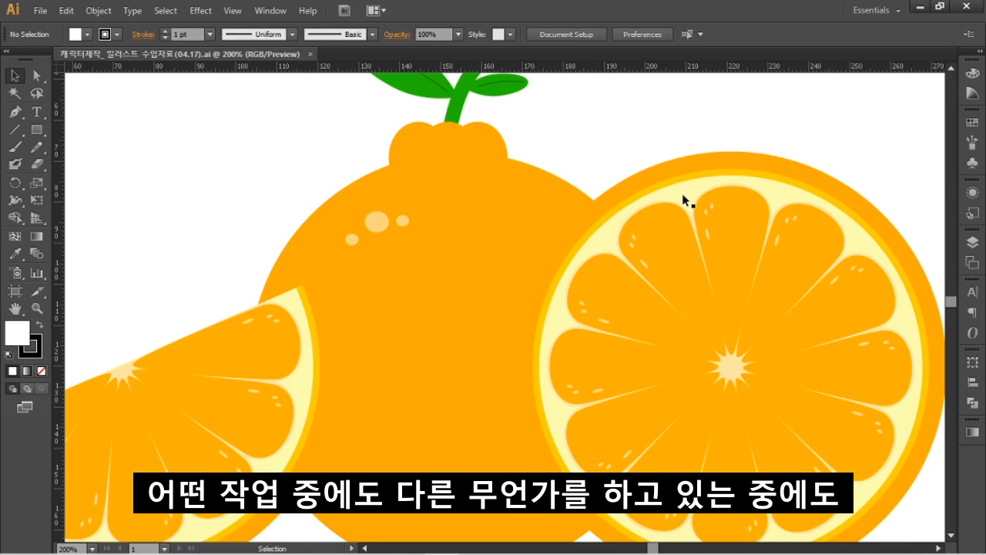
Draw an open path of four anchor points with the Pen tool across the upper part of the whole orange
{"action": "left_click", "coordinate": [15, 112]}
{"action": "left_click", "coordinate": [240, 151]}
{"action": "left_click", "coordinate": [379, 247]}
{"action": "left_click", "coordinate": [530, 142]}
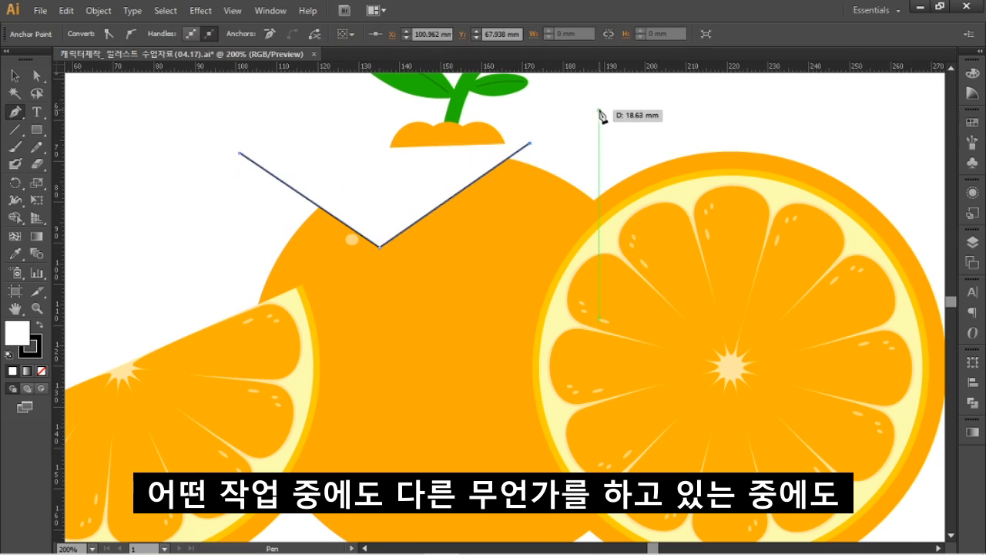
{"action": "left_click", "coordinate": [601, 110]}
Temporarily switch from the Pen tool to the Hand tool while the path is still being drawn
{"action": "key", "text": "space"}
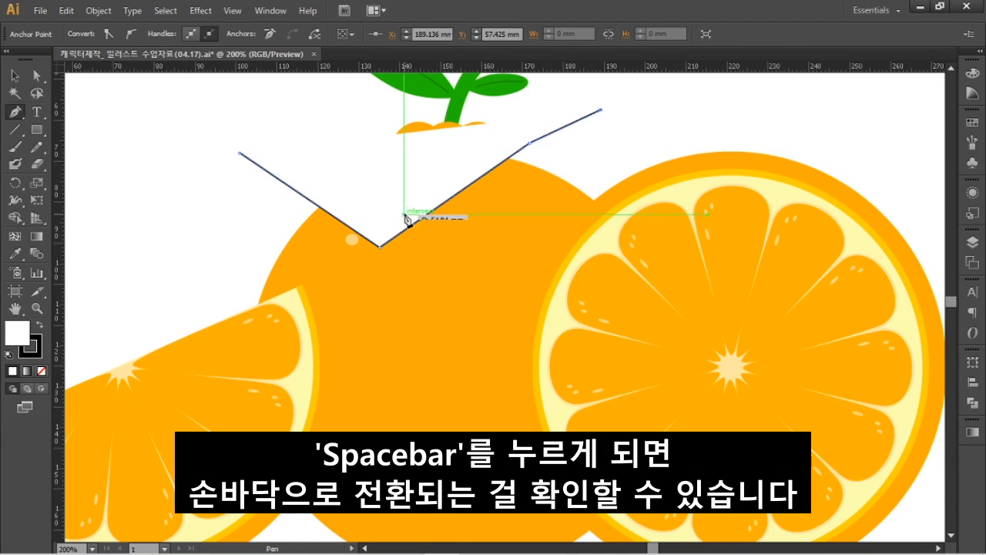
{"action": "key", "text": "space"}
{"action": "key", "text": "space"}
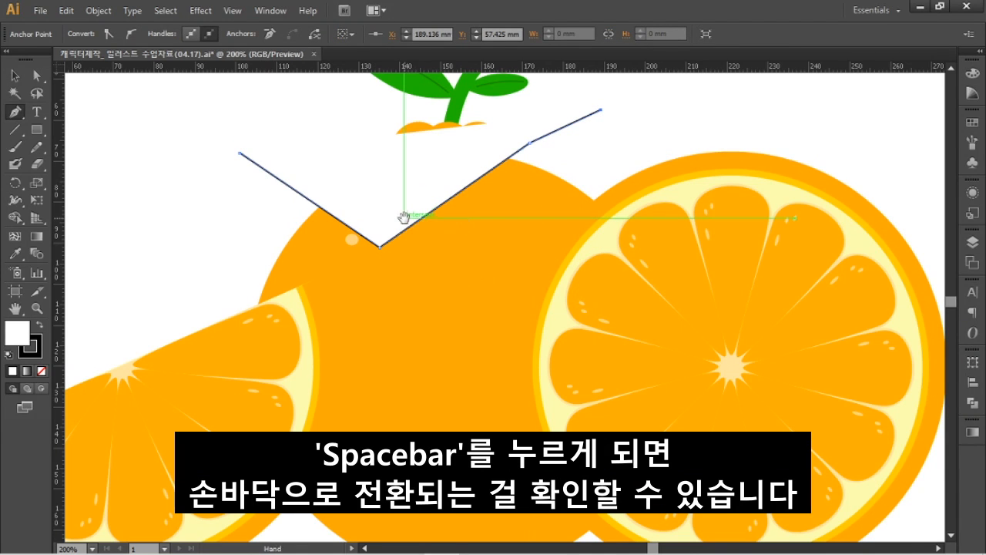
Delete the unfinished pen path from the upper part of the whole orange
{"action": "left_click", "coordinate": [407, 221], "text": "ctrl"}
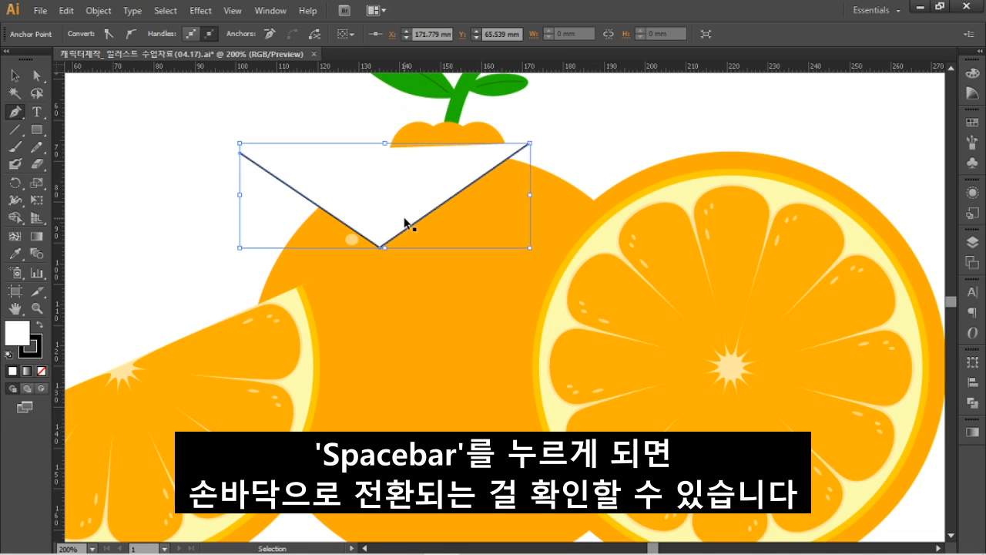
{"action": "key", "text": "Delete"}
Pan around the whole orange, leaves, wedge and round slice with the temporary Hand tool
{"action": "key", "text": "space"}
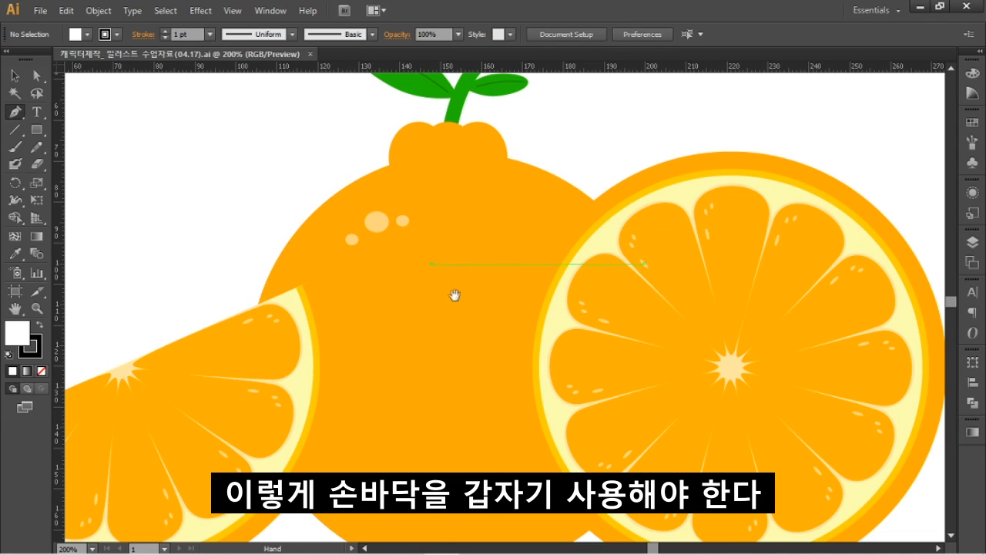
{"action": "left_click_drag", "start_coordinate": [483, 315], "coordinate": [386, 265]}
{"action": "left_click_drag", "start_coordinate": [540, 307], "coordinate": [430, 404]}
{"action": "left_click_drag", "start_coordinate": [457, 264], "coordinate": [447, 384]}
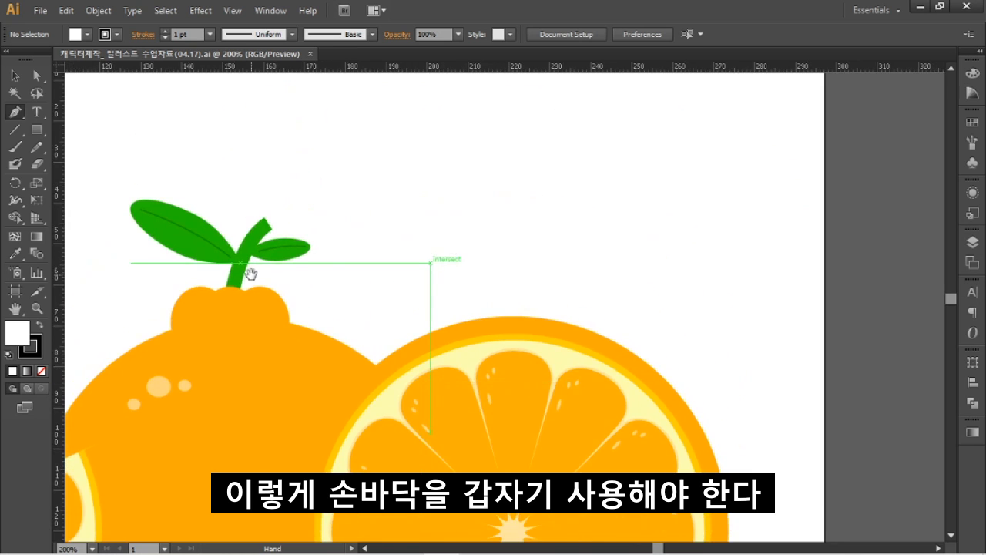
{"action": "left_click_drag", "start_coordinate": [172, 276], "coordinate": [531, 240]}
{"action": "left_click_drag", "start_coordinate": [483, 287], "coordinate": [482, 258]}
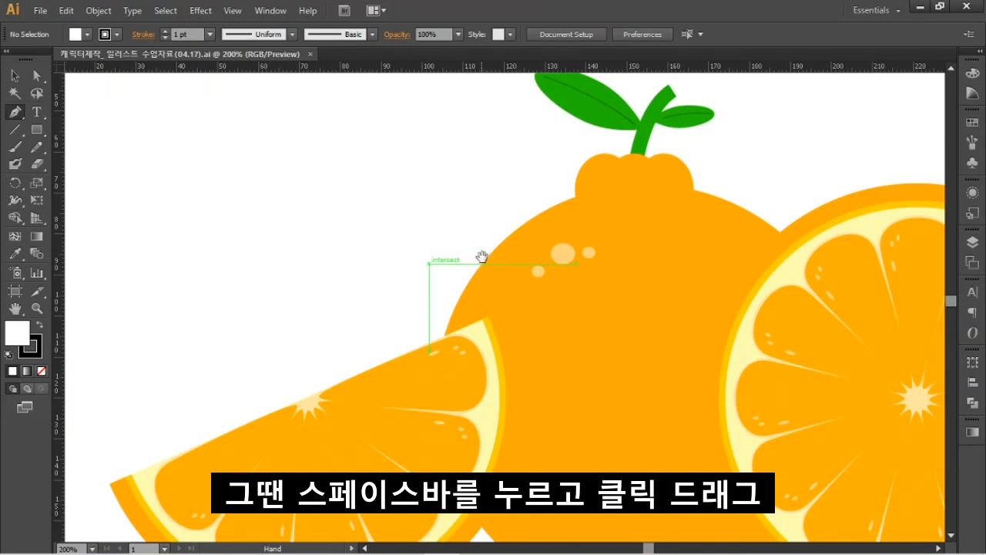
{"action": "left_click_drag", "start_coordinate": [488, 326], "coordinate": [335, 261]}
{"action": "left_click_drag", "start_coordinate": [418, 333], "coordinate": [538, 240]}
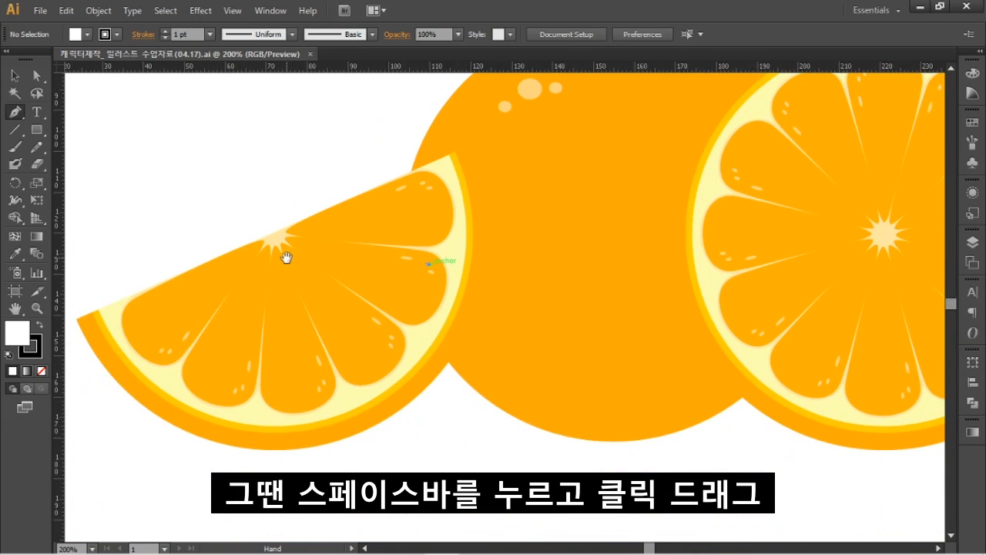
{"action": "left_click_drag", "start_coordinate": [300, 262], "coordinate": [279, 311]}
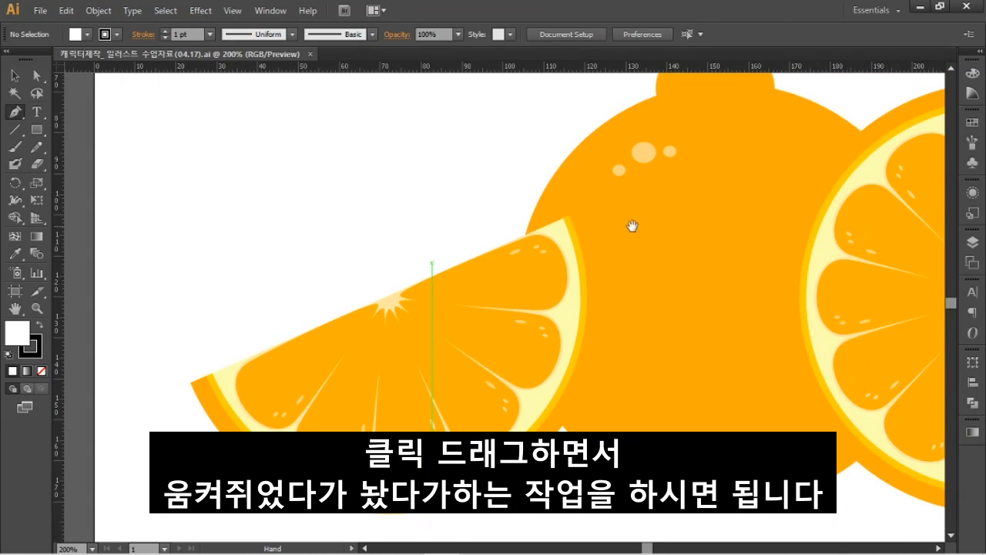
{"action": "left_click_drag", "start_coordinate": [632, 227], "coordinate": [548, 264]}
{"action": "left_click_drag", "start_coordinate": [659, 242], "coordinate": [474, 265]}
{"action": "left_click_drag", "start_coordinate": [616, 153], "coordinate": [467, 282]}
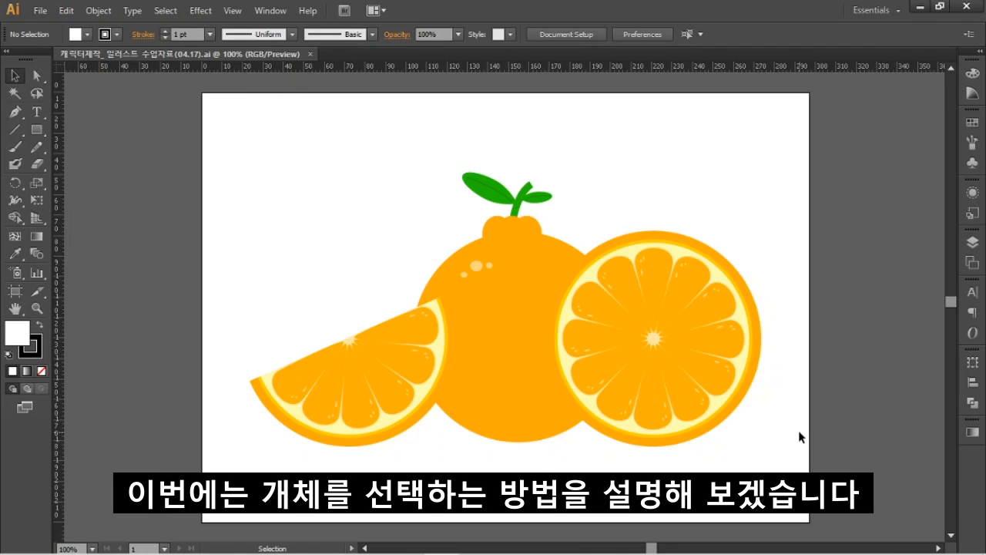
Select the whole orange, the wedge and the round slice one after another
{"action": "left_click", "coordinate": [499, 273]}
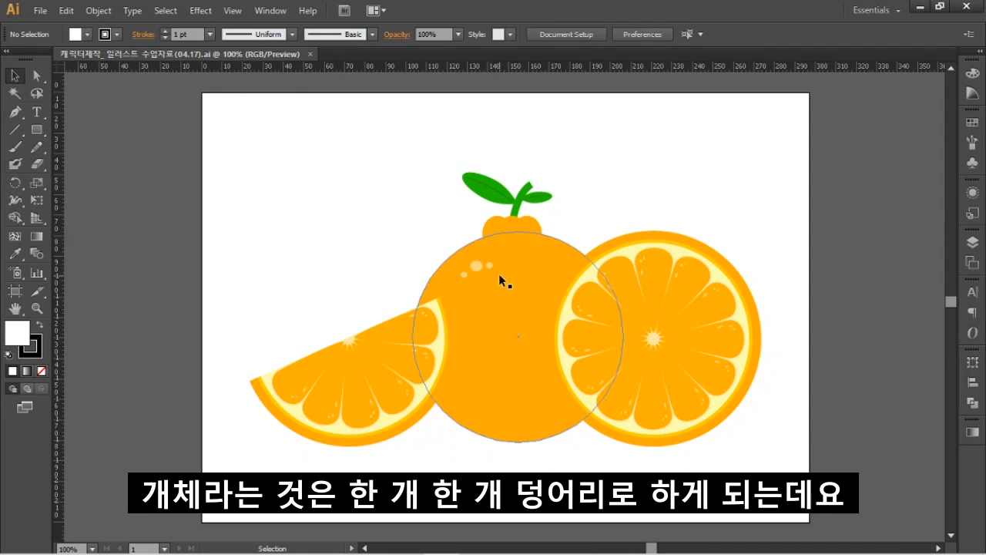
{"action": "left_click", "coordinate": [524, 228]}
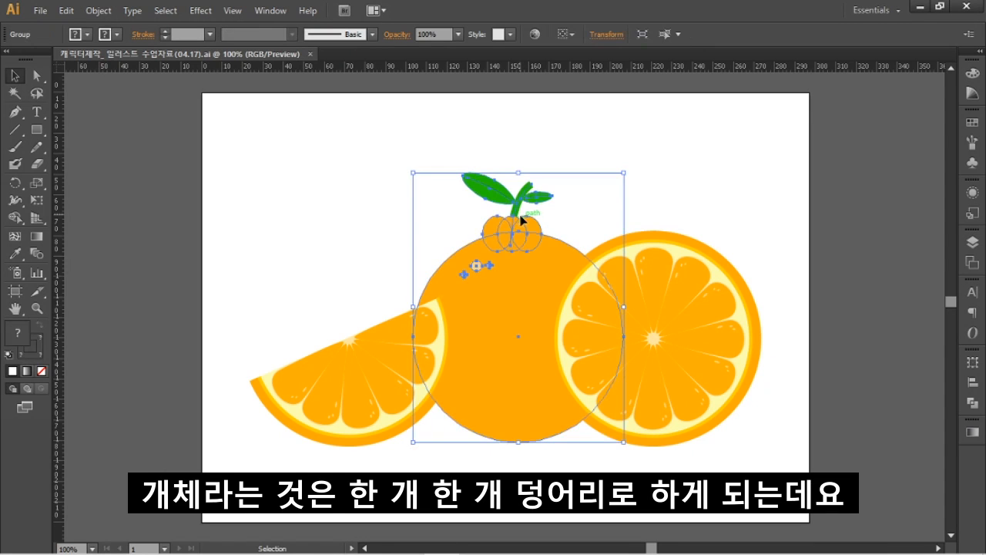
{"action": "left_click", "coordinate": [649, 295]}
{"action": "left_click", "coordinate": [378, 382]}
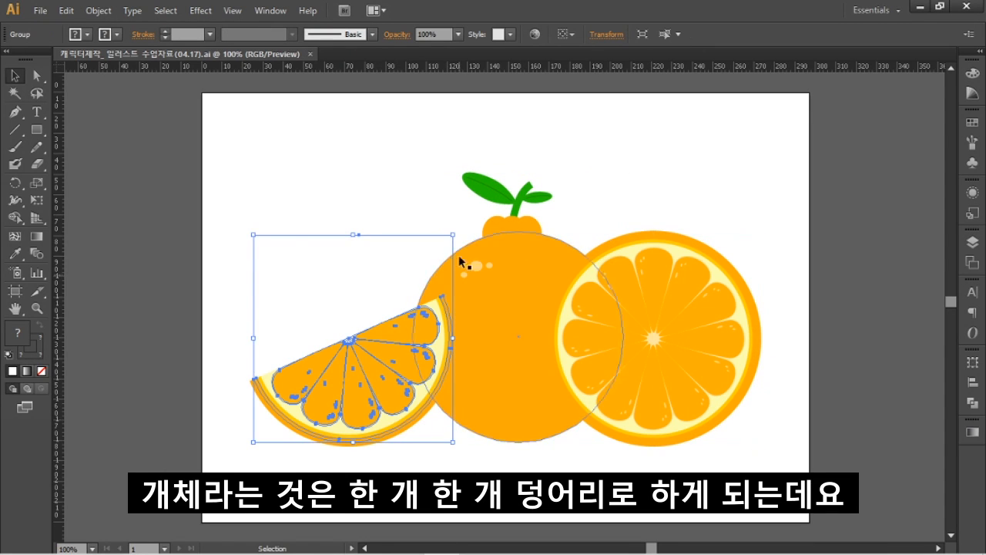
{"action": "left_click", "coordinate": [502, 231]}
{"action": "left_click", "coordinate": [647, 302]}
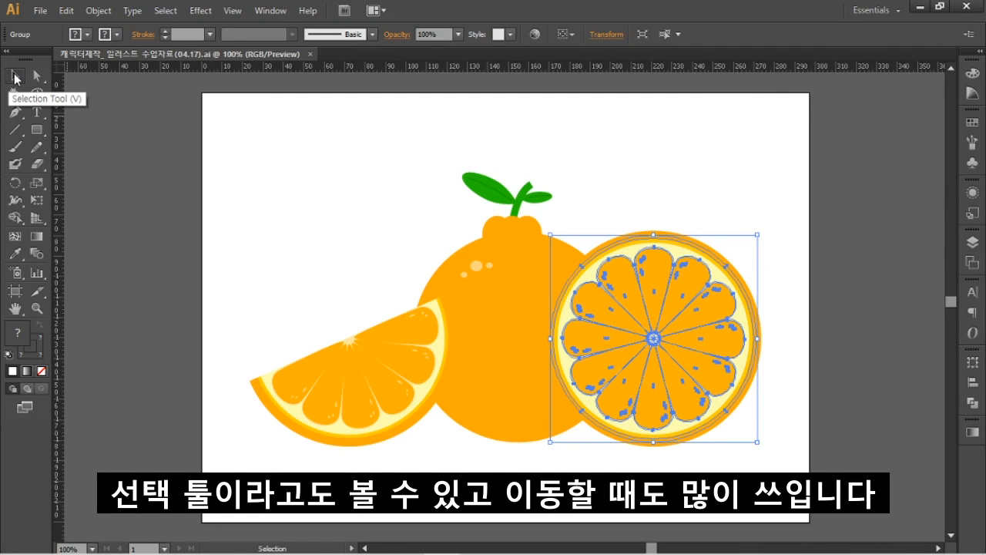
Try moving the whole orange up and to the left with the Selection tool, undo the move and deselect
{"action": "left_click", "coordinate": [16, 78]}
{"action": "left_click", "coordinate": [445, 165]}
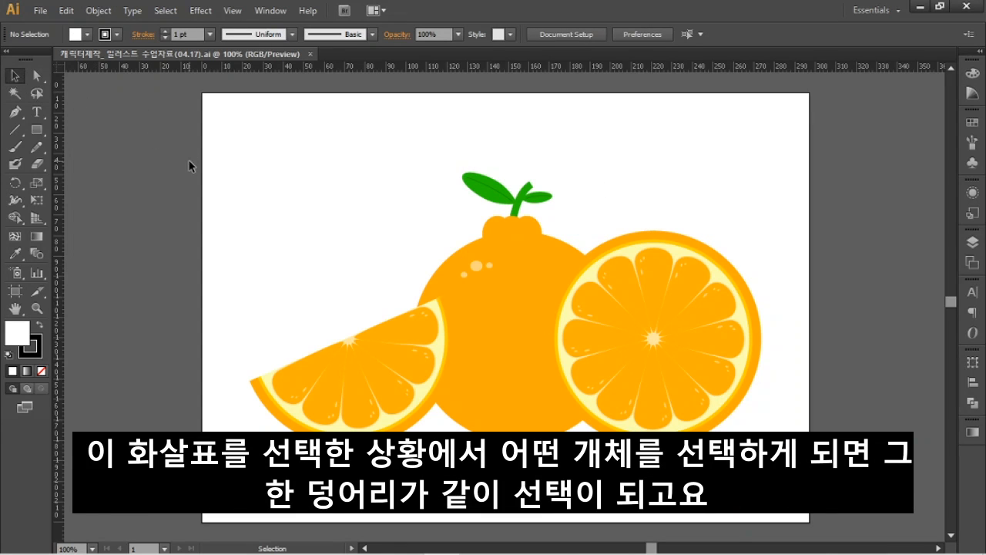
{"action": "left_click", "coordinate": [500, 247]}
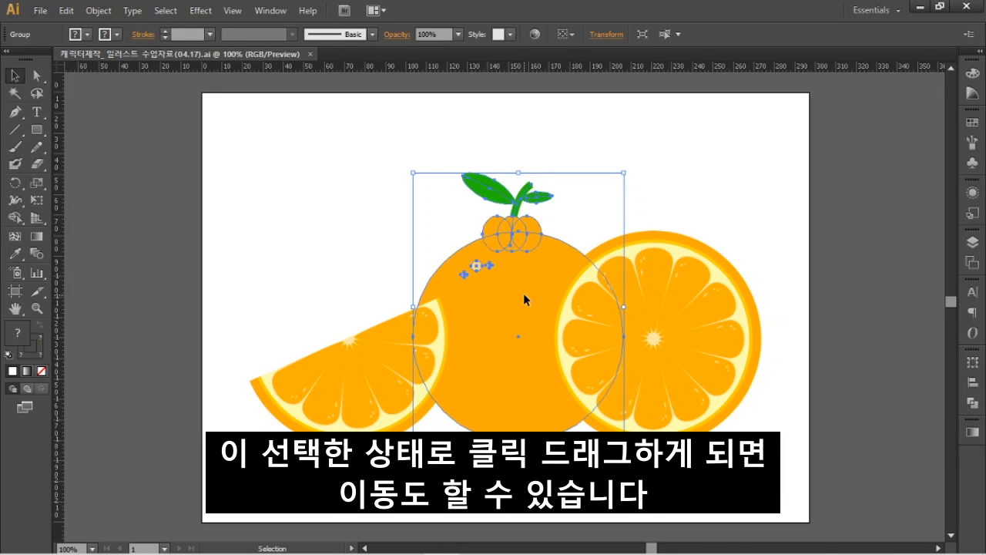
{"action": "left_click_drag", "start_coordinate": [524, 294], "coordinate": [467, 221]}
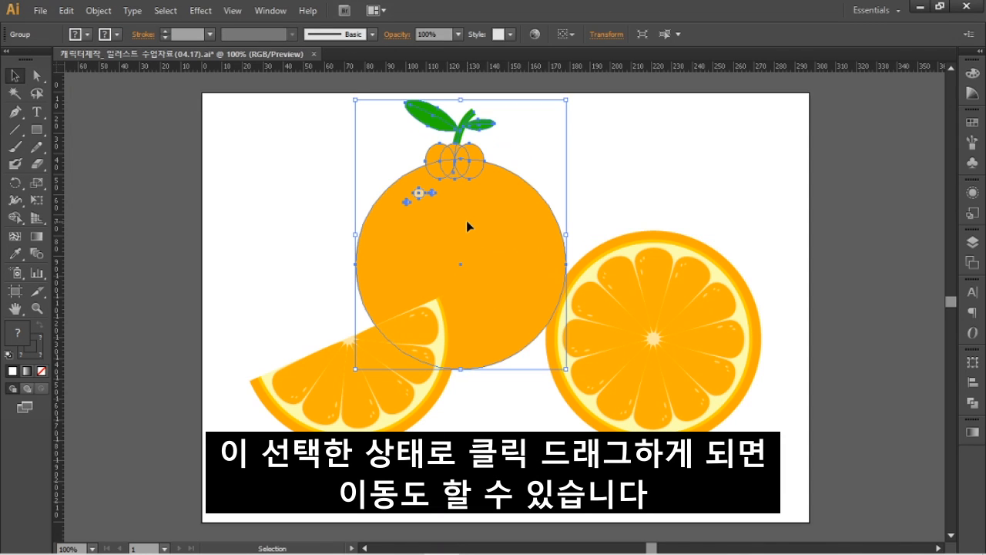
{"action": "key", "text": "ctrl+z"}
{"action": "left_click", "coordinate": [660, 195]}
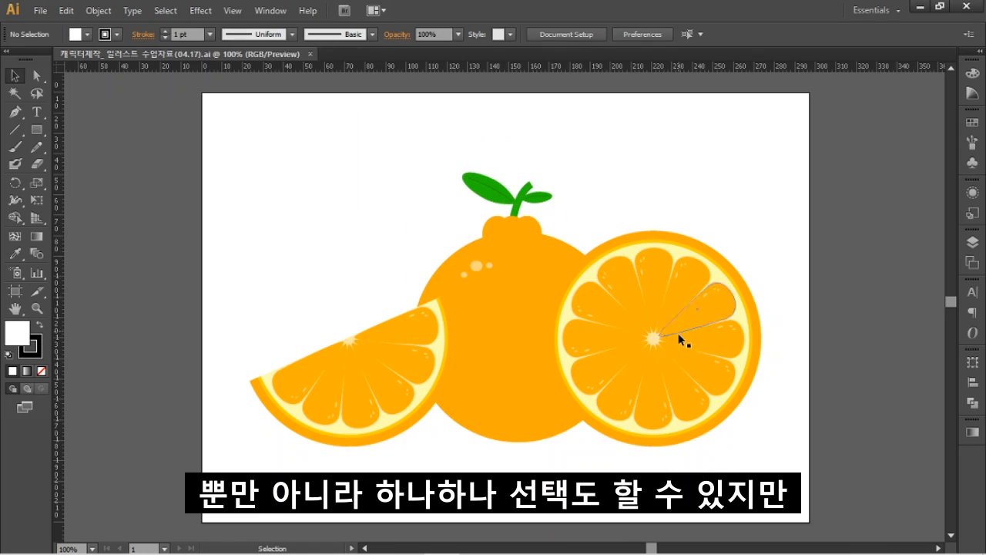
Select the whole orange, round slice and wedge individually, and clear the selection
{"action": "left_click_drag", "start_coordinate": [677, 346], "coordinate": [662, 316]}
{"action": "left_click", "coordinate": [460, 246]}
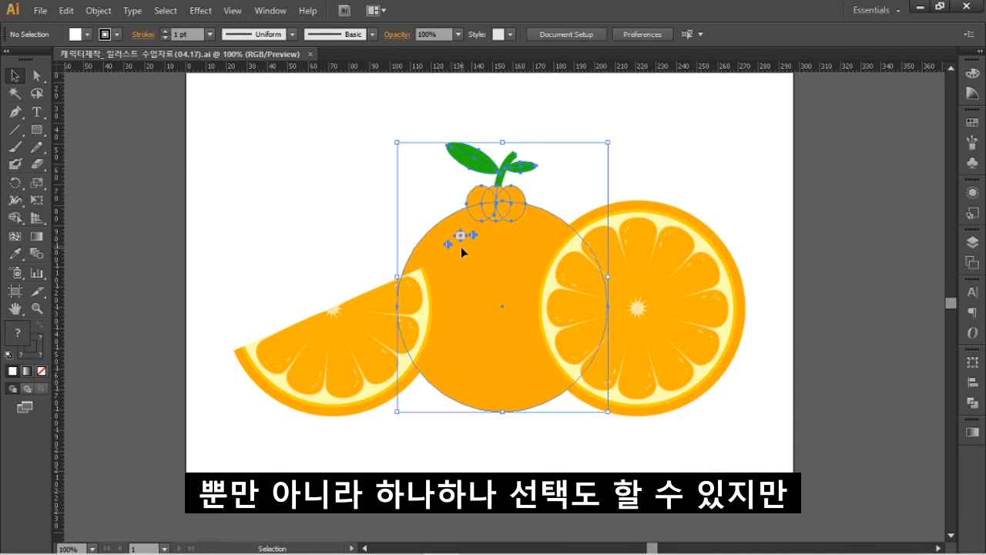
{"action": "left_click", "coordinate": [704, 291]}
{"action": "left_click", "coordinate": [374, 354]}
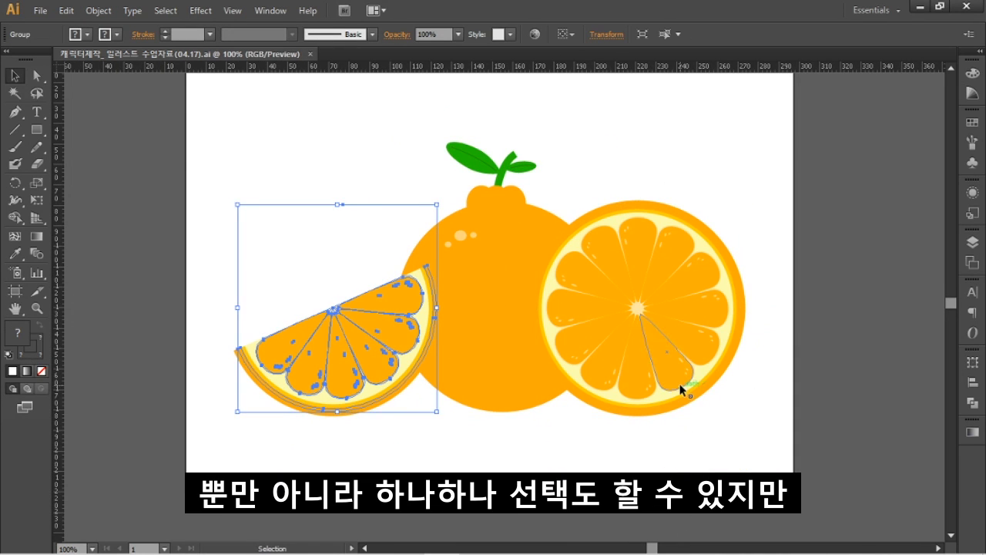
{"action": "left_click", "coordinate": [690, 467]}
Select all three fruit pieces at once with a selection marquee around the artwork, and clear the selection
{"action": "left_click_drag", "start_coordinate": [241, 101], "coordinate": [761, 431]}
{"action": "left_click_drag", "start_coordinate": [228, 96], "coordinate": [752, 432]}
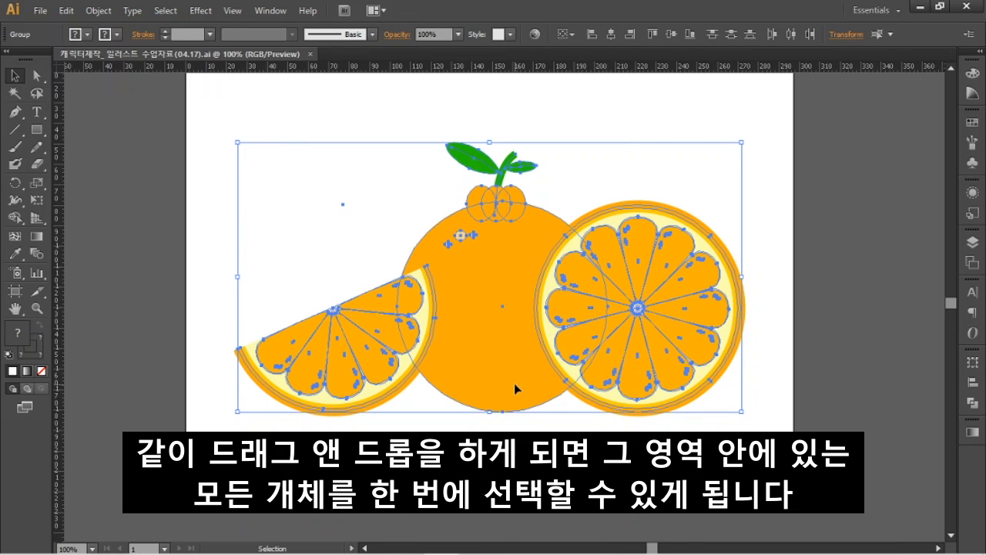
{"action": "key", "text": "ctrl+shift+a"}
{"action": "left_click", "coordinate": [608, 332]}
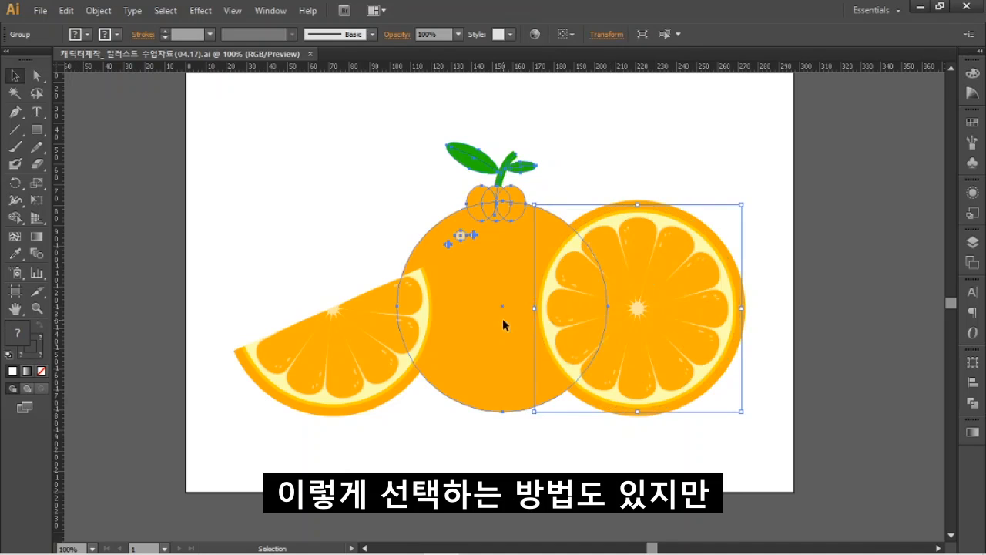
{"action": "left_click", "coordinate": [331, 319]}
{"action": "left_click_drag", "start_coordinate": [775, 491], "coordinate": [260, 134]}
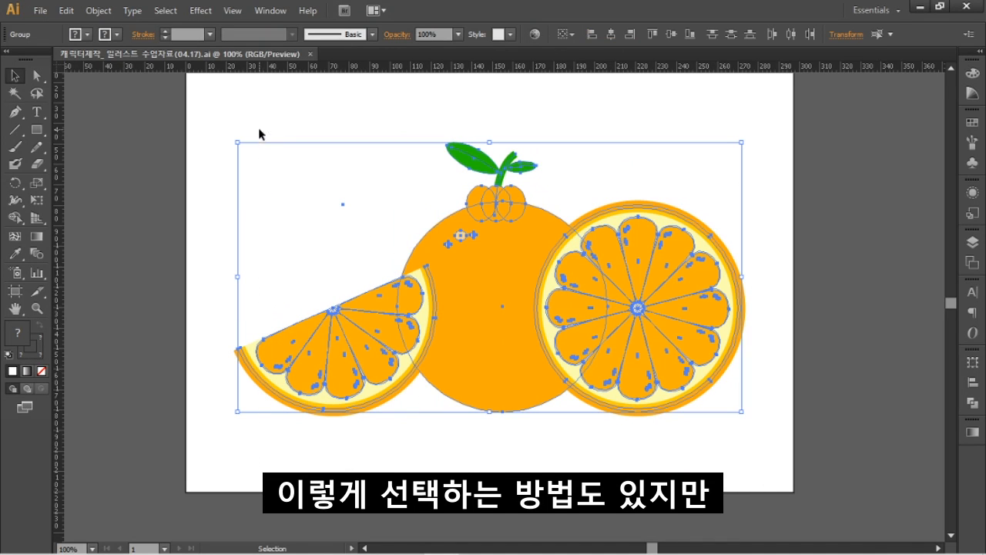
{"action": "left_click", "coordinate": [641, 442]}
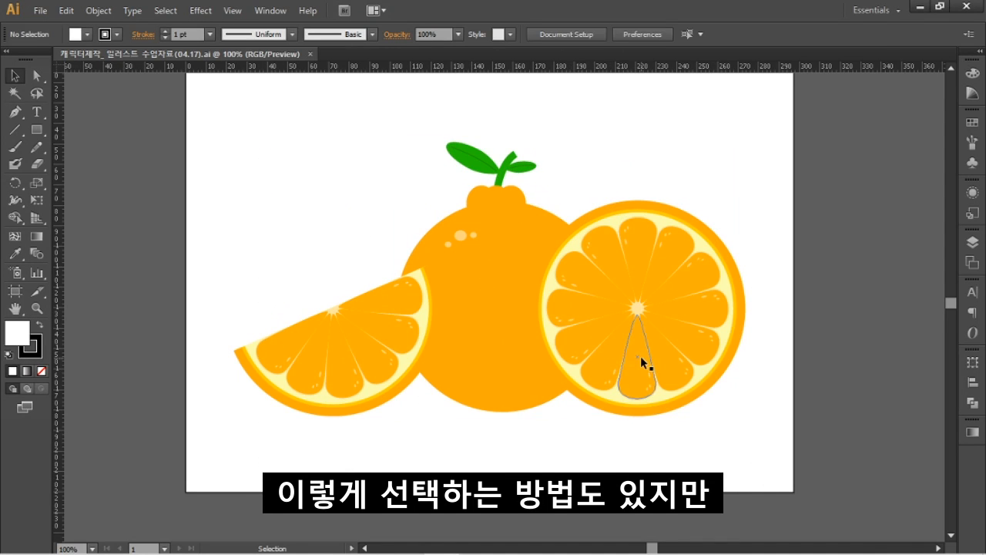
Alternate the selection between the round slice and the wedge, and deselect everything
{"action": "left_click", "coordinate": [640, 356]}
{"action": "left_click", "coordinate": [325, 360]}
{"action": "left_click", "coordinate": [632, 312]}
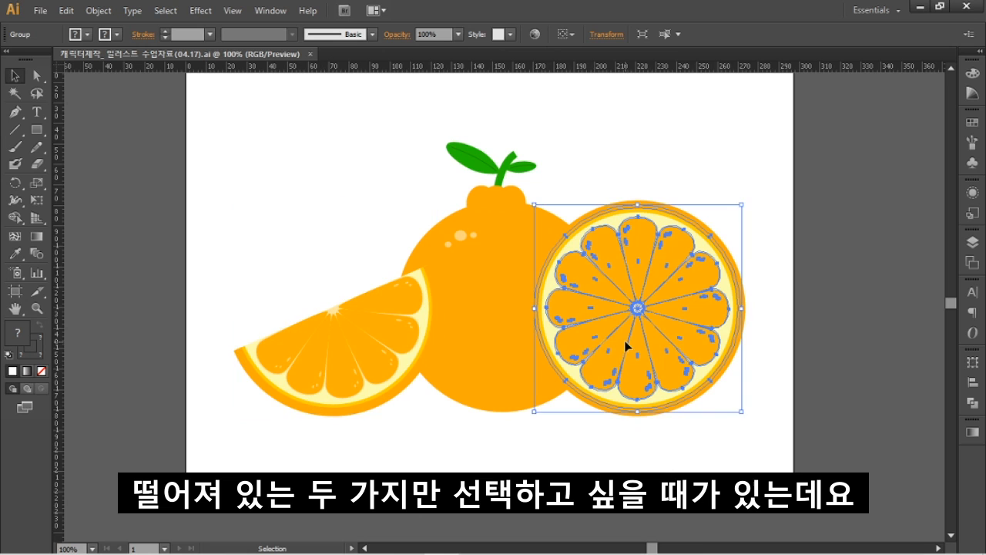
{"action": "left_click", "coordinate": [351, 347]}
{"action": "left_click", "coordinate": [613, 462]}
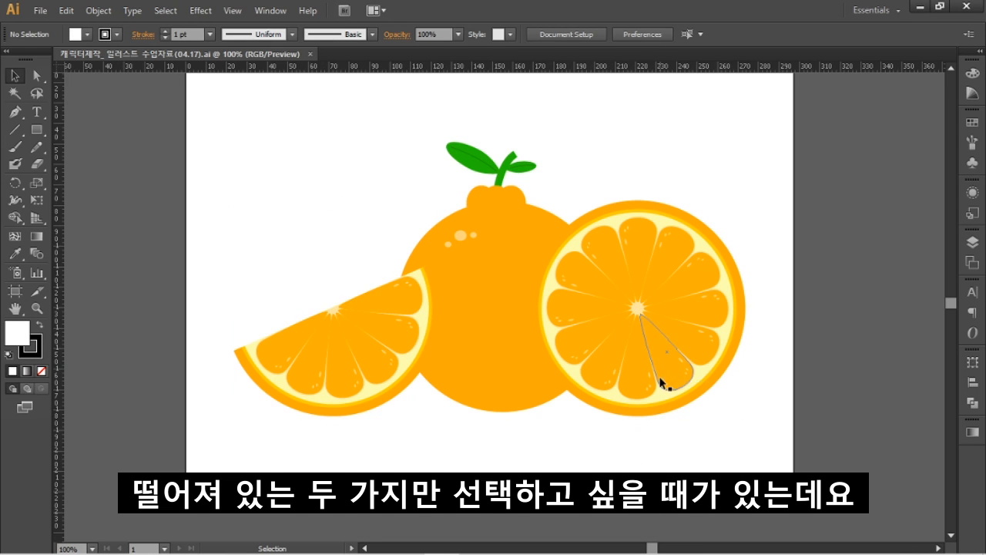
Select the round slice and add the separate wedge to the selection, leaving out the whole orange
{"action": "left_click", "coordinate": [678, 326]}
{"action": "left_click", "coordinate": [678, 327]}
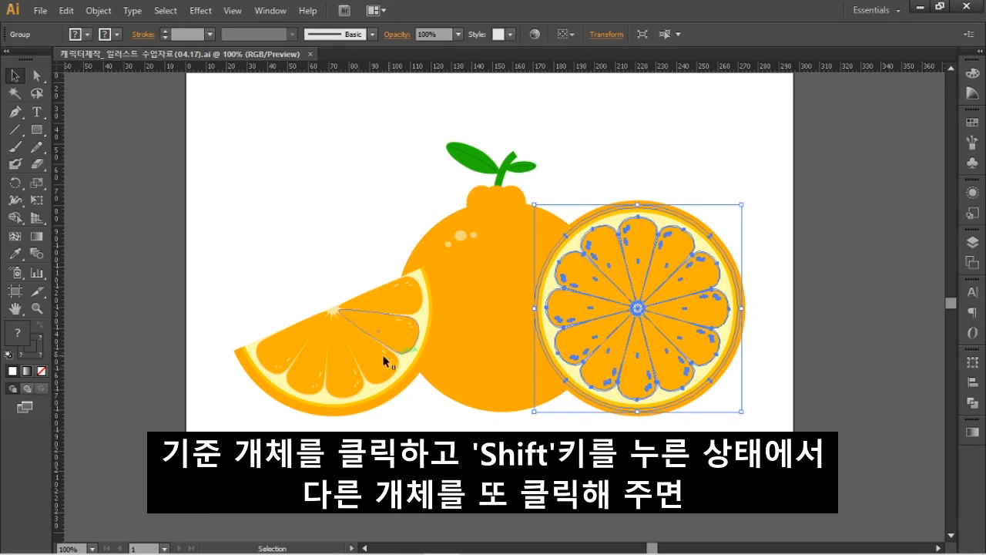
{"action": "left_click", "coordinate": [307, 380], "text": "shift"}
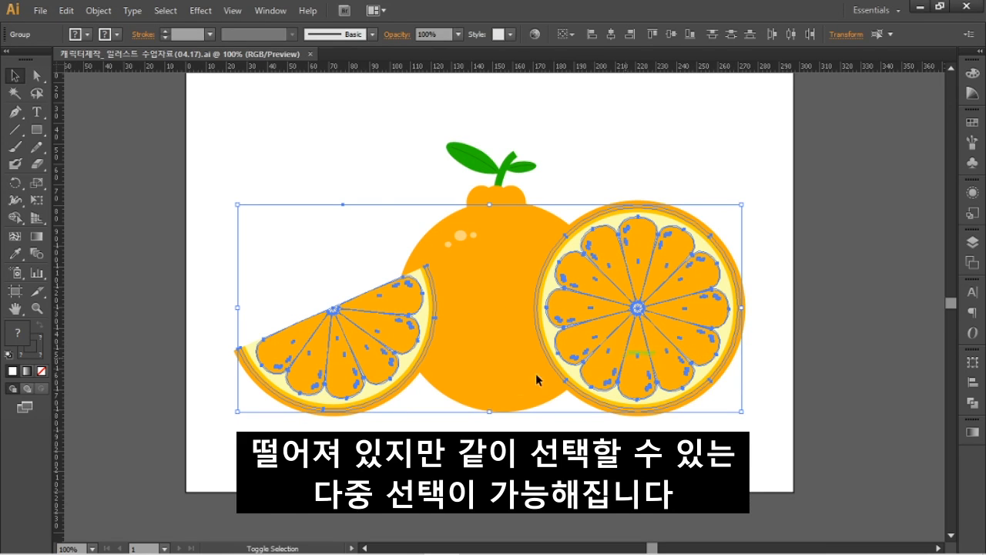
Select all three fruit pieces together and remove only the whole orange from the selection
{"action": "left_click_drag", "start_coordinate": [683, 459], "coordinate": [376, 178]}
{"action": "left_click", "coordinate": [638, 439]}
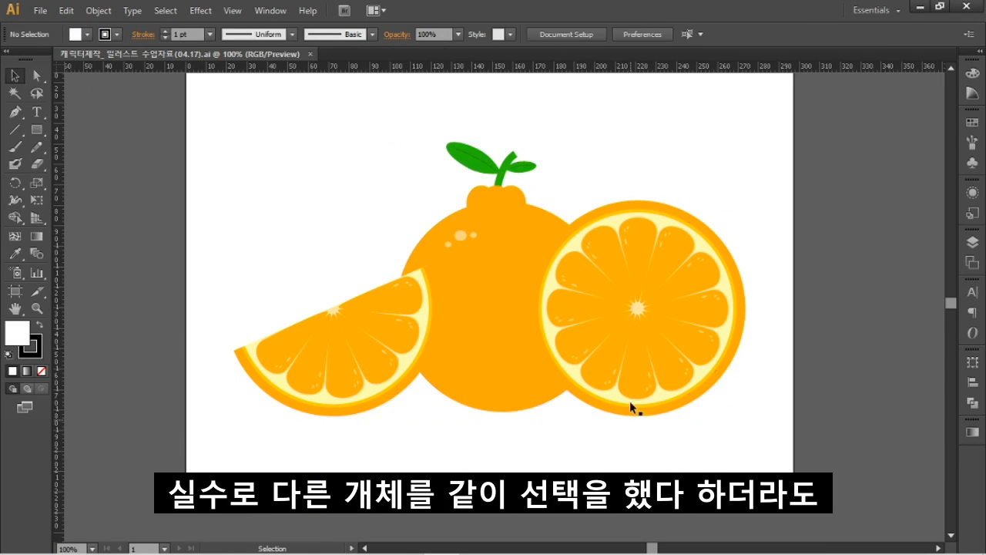
{"action": "left_click", "coordinate": [632, 407]}
{"action": "left_click", "coordinate": [519, 368], "text": "shift"}
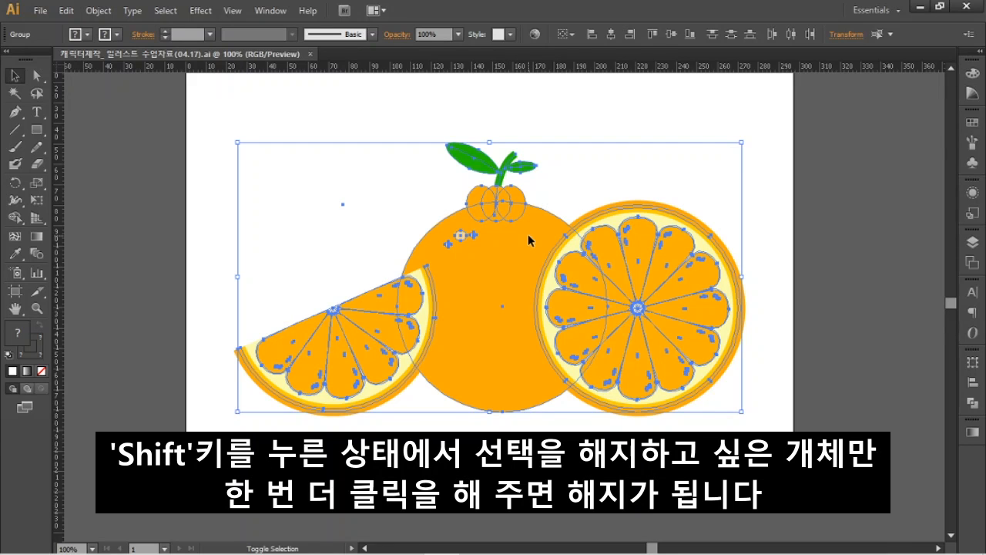
{"action": "left_click", "coordinate": [499, 220], "text": "shift"}
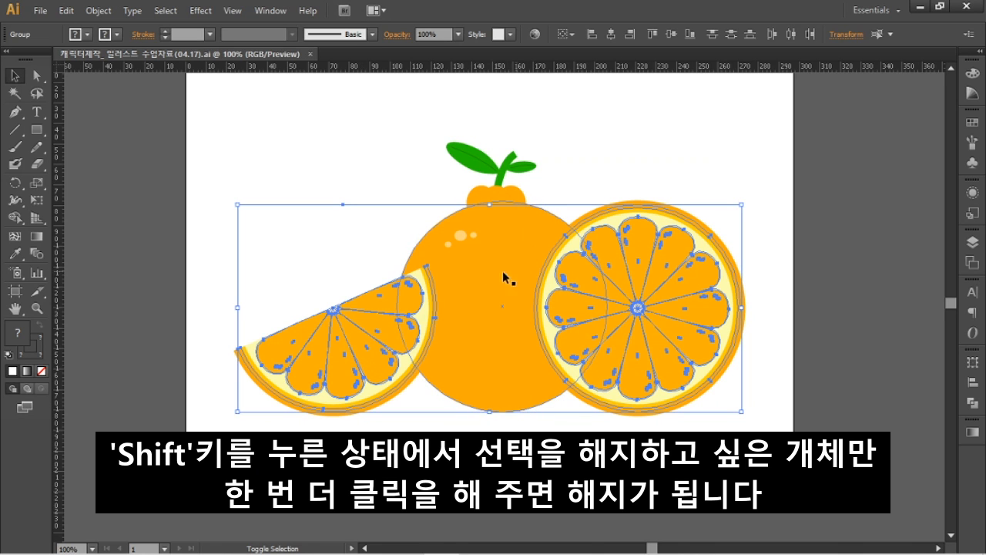
Move the selected wedge and round slice together slightly down and to the left
{"action": "left_click_drag", "start_coordinate": [640, 274], "coordinate": [637, 304]}
{"action": "left_click_drag", "start_coordinate": [598, 334], "coordinate": [640, 375]}
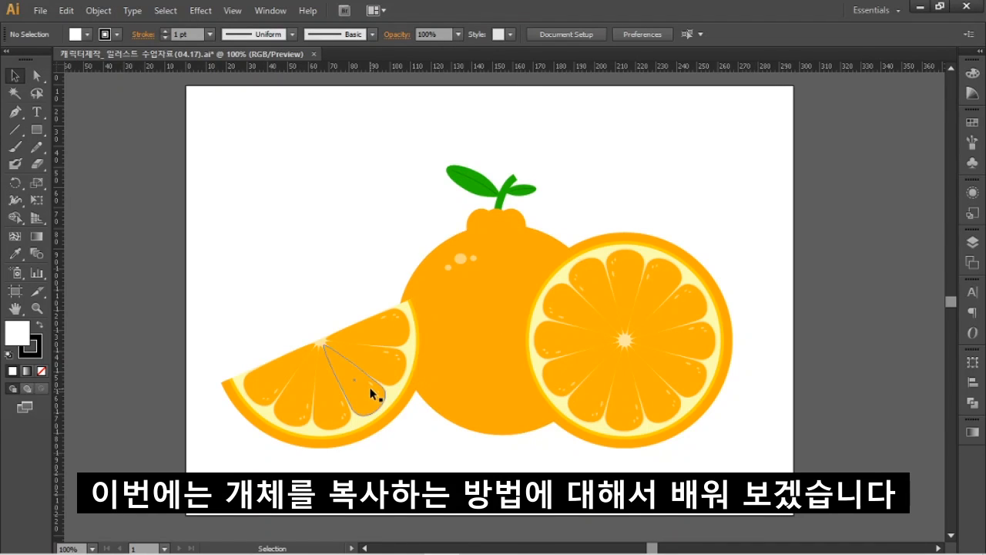
Copy the orange wedge, try pasting it into the middle of the view, and undo the paste
{"action": "left_click", "coordinate": [332, 385]}
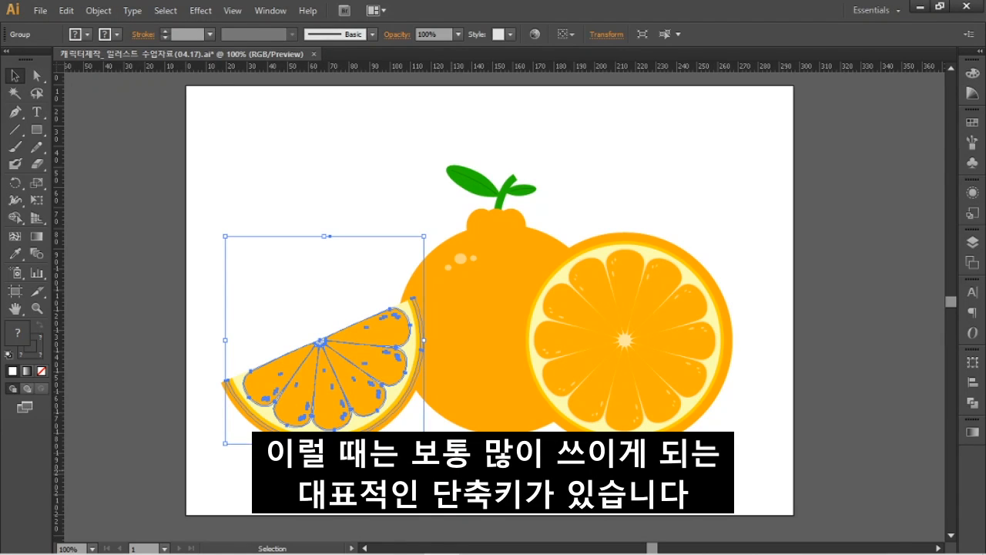
{"action": "key", "text": "ctrl+c"}
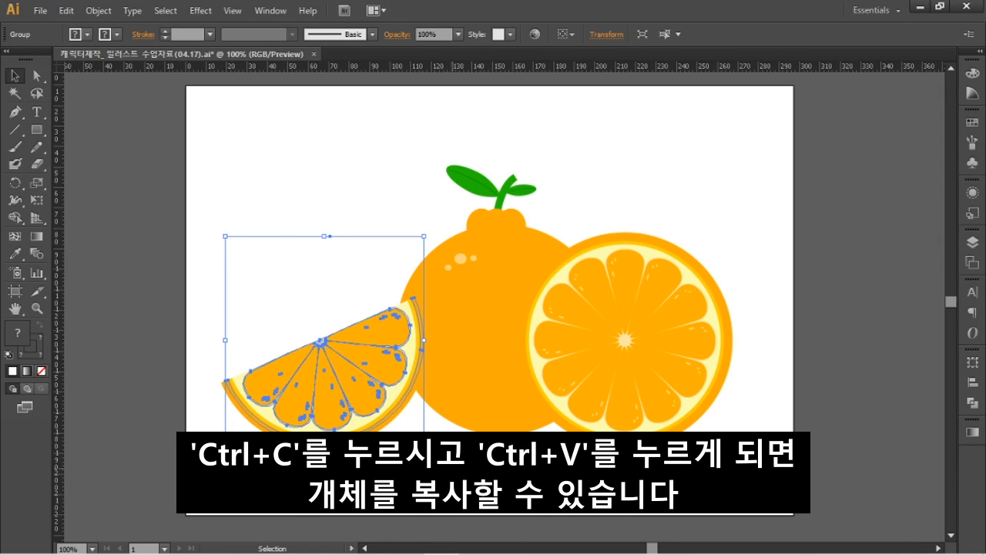
{"action": "key", "text": "ctrl+v"}
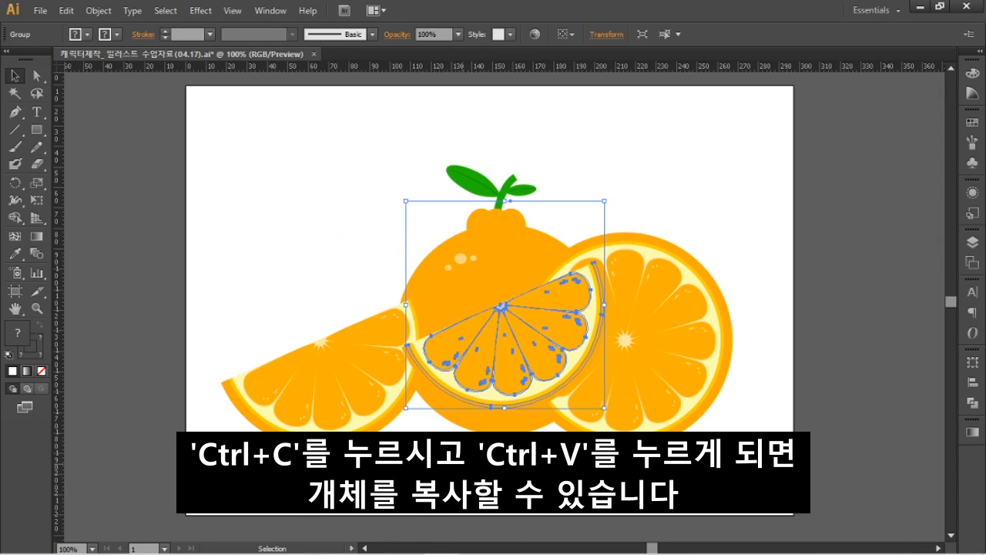
{"action": "left_click", "coordinate": [463, 471]}
{"action": "left_click", "coordinate": [341, 407]}
{"action": "left_click", "coordinate": [461, 370]}
{"action": "left_click", "coordinate": [518, 461]}
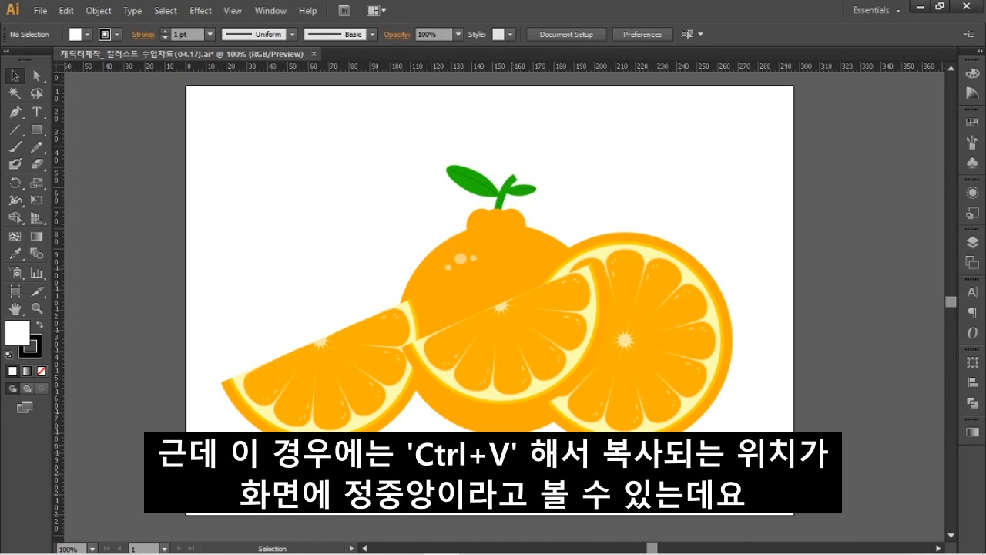
{"action": "left_click", "coordinate": [508, 371]}
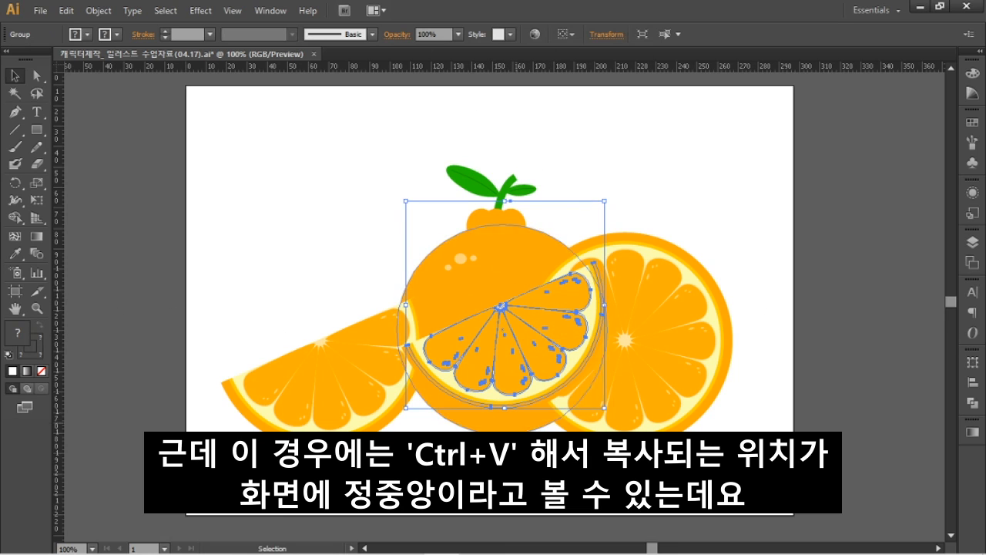
{"action": "key", "text": "ctrl+z"}
Select the original orange wedge again
{"action": "left_click", "coordinate": [246, 366]}
{"action": "left_click", "coordinate": [247, 366]}
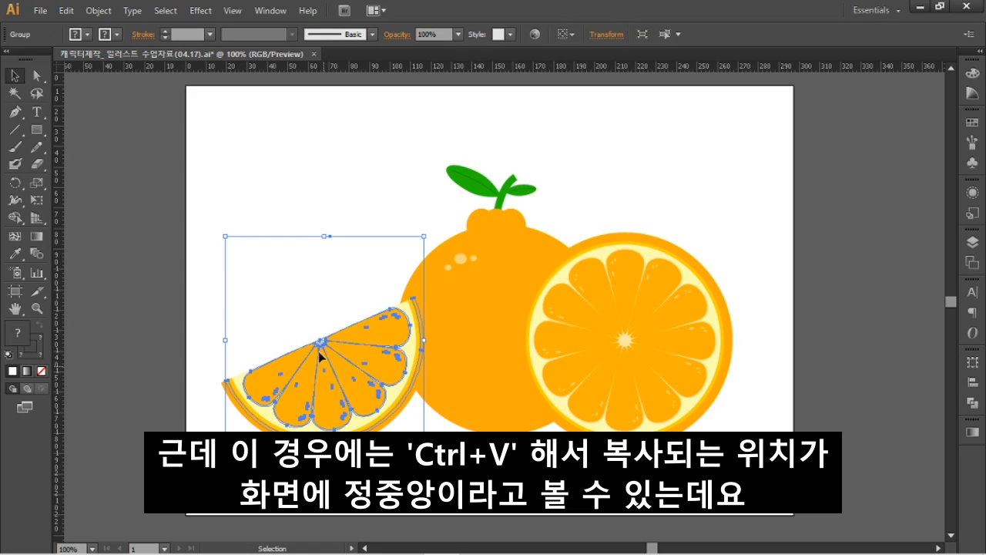
Copy the orange wedge and try pasting it into the middle of the shifted view
{"action": "left_click_drag", "start_coordinate": [319, 342], "coordinate": [707, 259]}
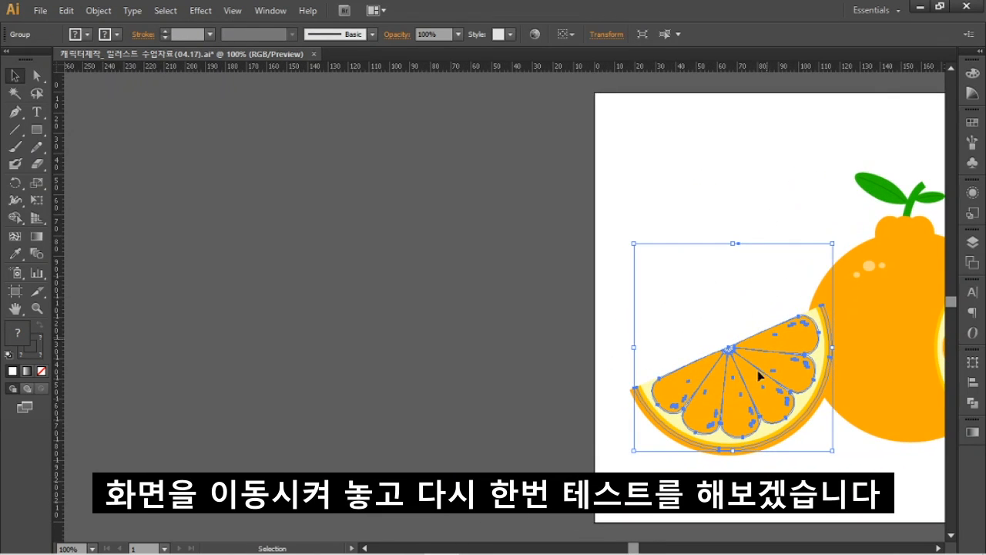
{"action": "key", "text": "ctrl+c"}
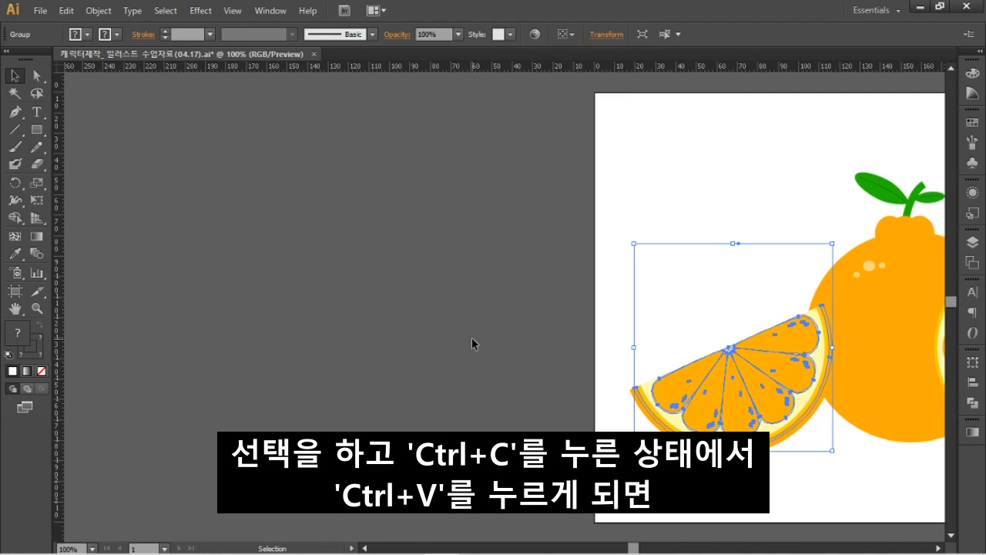
{"action": "key", "text": "ctrl+v"}
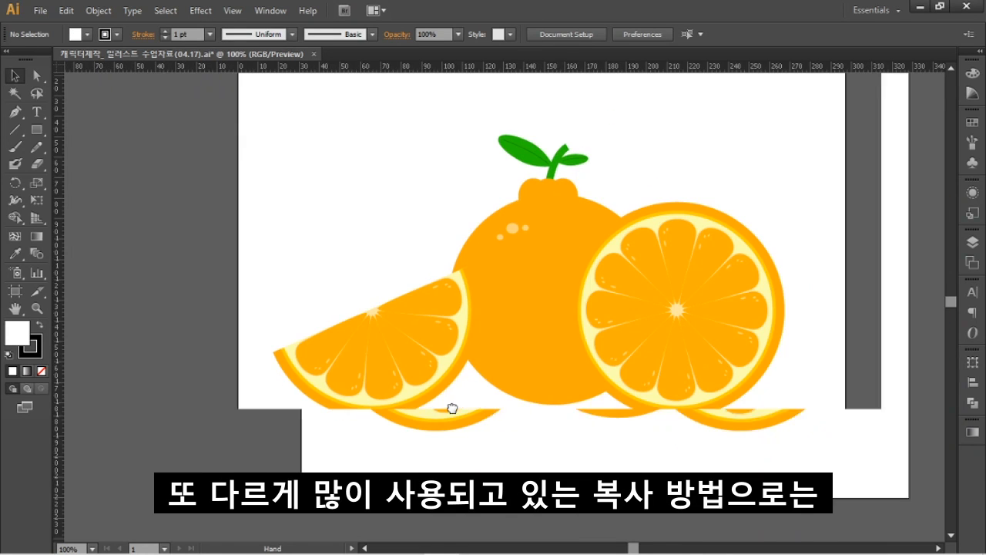
{"action": "left_click_drag", "start_coordinate": [452, 407], "coordinate": [443, 452]}
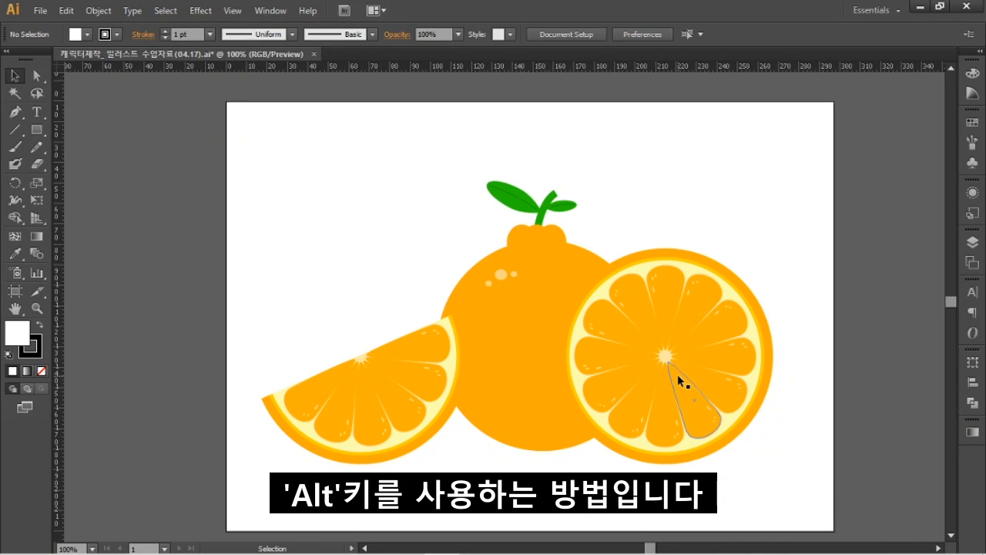
Select the round orange slice, try duplicating it up and to the right, and undo the duplicate
{"action": "left_click", "coordinate": [683, 334]}
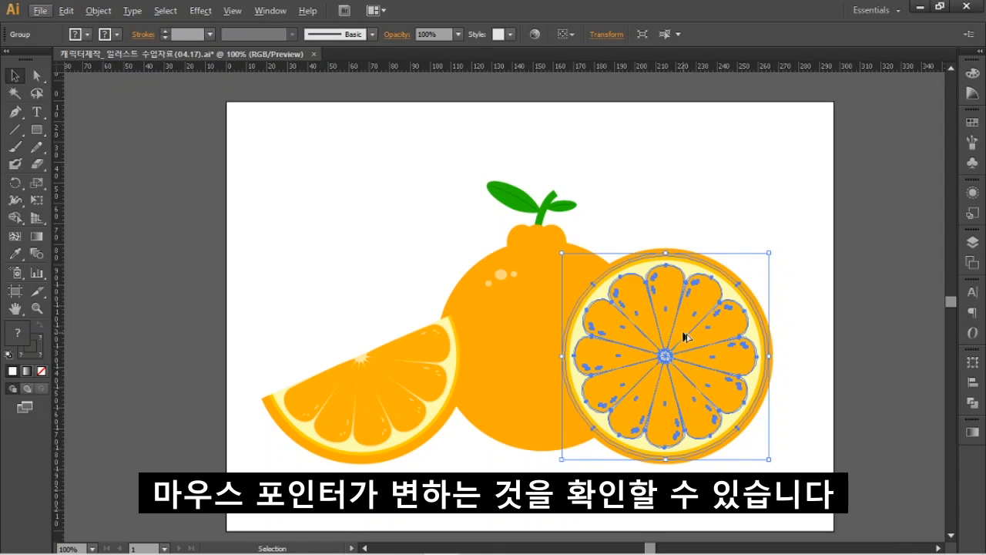
{"action": "key", "text": "alt"}
{"action": "key", "text": "alt"}
{"action": "key", "text": "alt"}
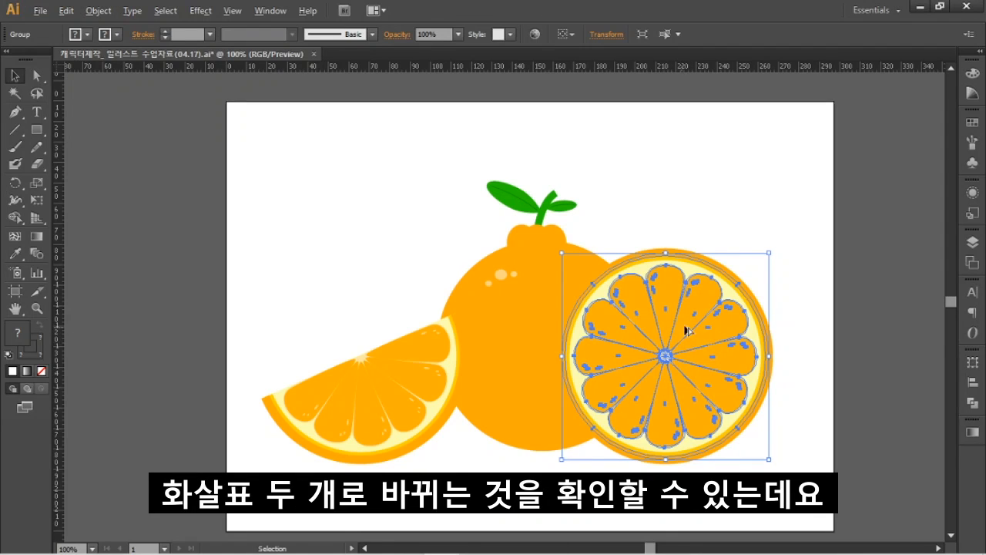
{"action": "key", "text": "alt"}
{"action": "key", "text": "alt"}
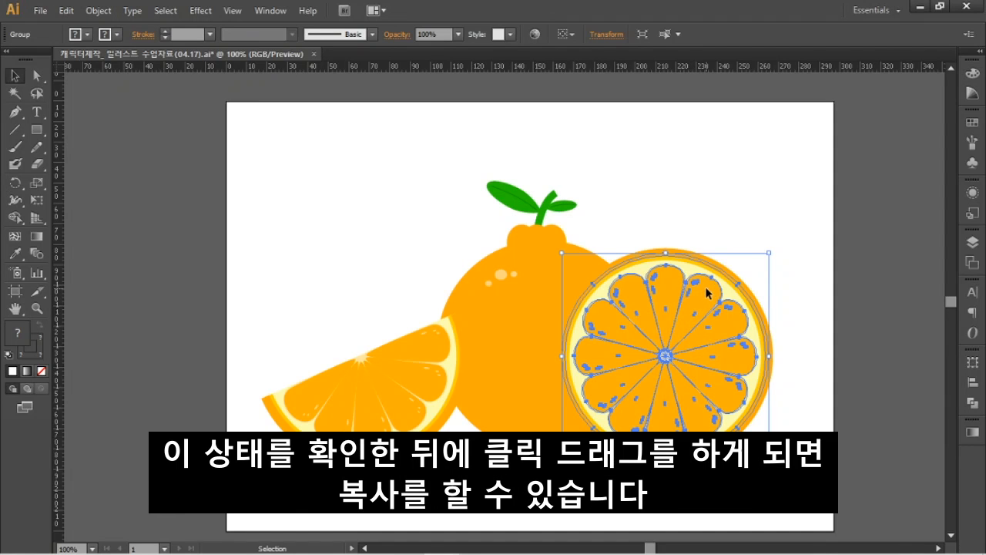
{"action": "left_click_drag", "start_coordinate": [707, 293], "coordinate": [749, 210]}
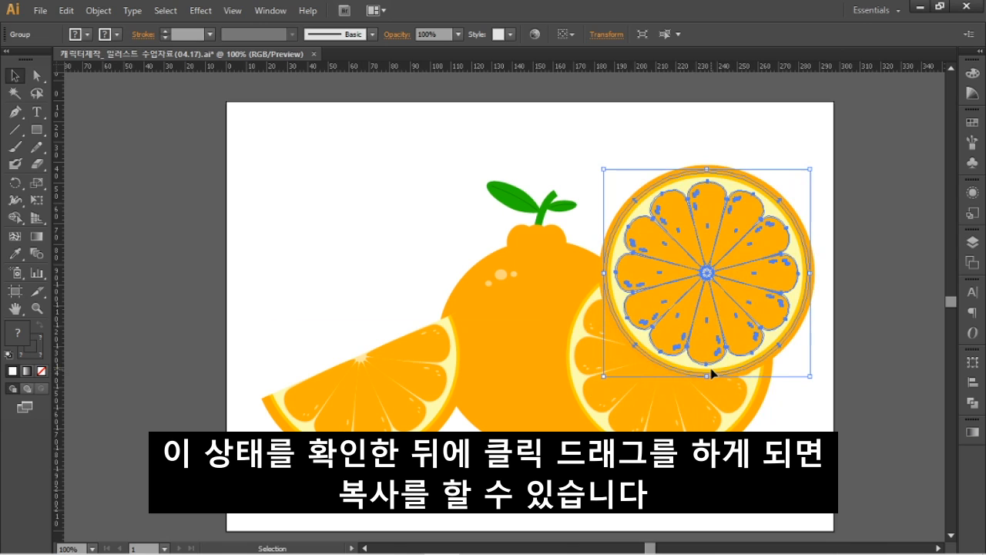
{"action": "key", "text": "ctrl+z"}
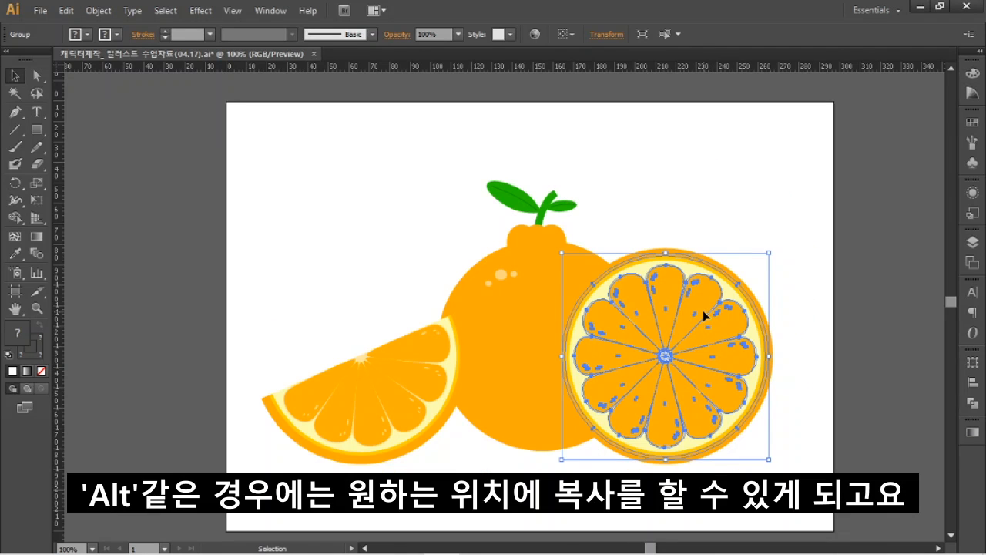
Try duplicating the round slice above the whole orange and over the wedge, undoing each duplicate
{"action": "left_click_drag", "start_coordinate": [703, 310], "coordinate": [679, 221]}
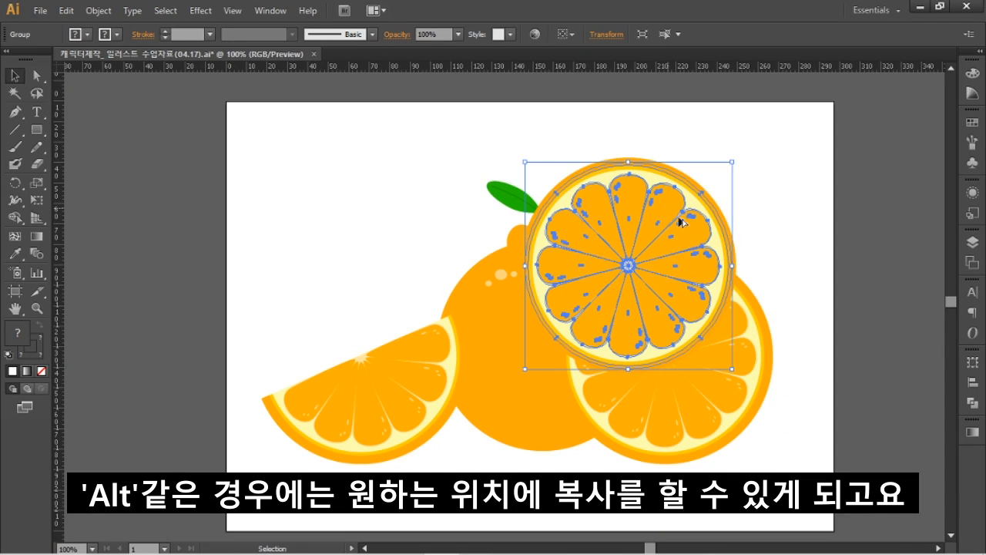
{"action": "key", "text": "ctrl+z"}
{"action": "left_click_drag", "start_coordinate": [693, 346], "coordinate": [435, 284]}
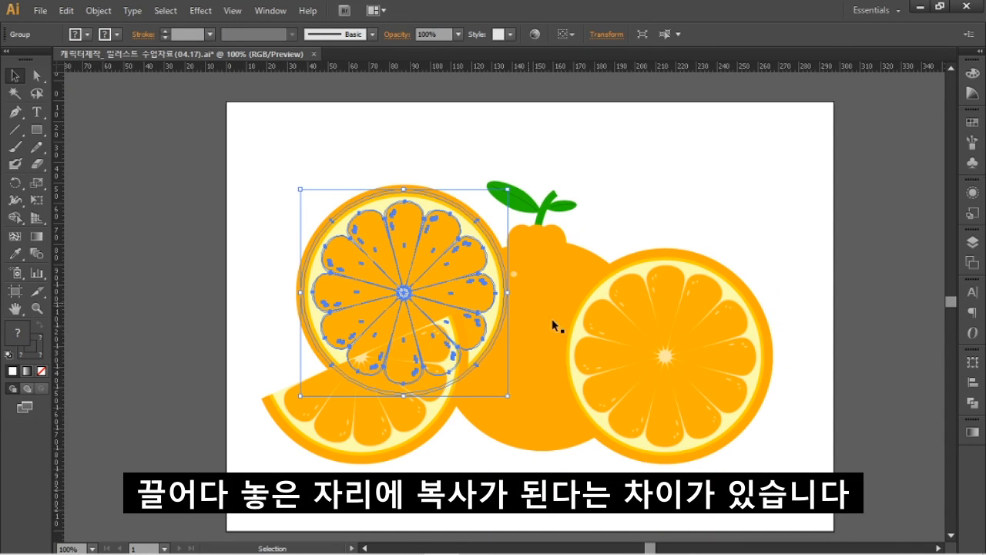
{"action": "key", "text": "ctrl+z"}
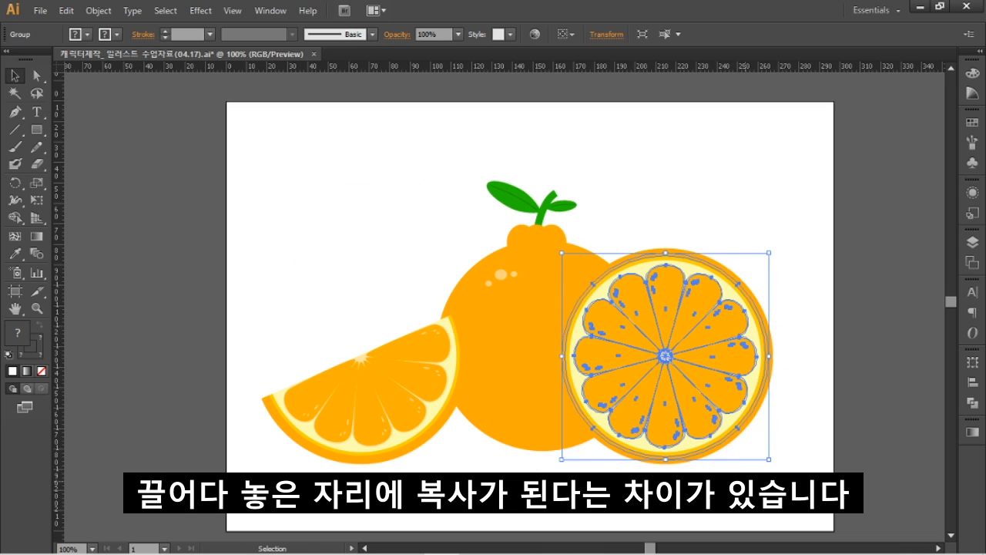
Select the round orange slice again and move it to the artboard's upper-left corner, above the wedge
{"action": "left_click", "coordinate": [745, 483]}
{"action": "left_click_drag", "start_coordinate": [579, 424], "coordinate": [570, 403]}
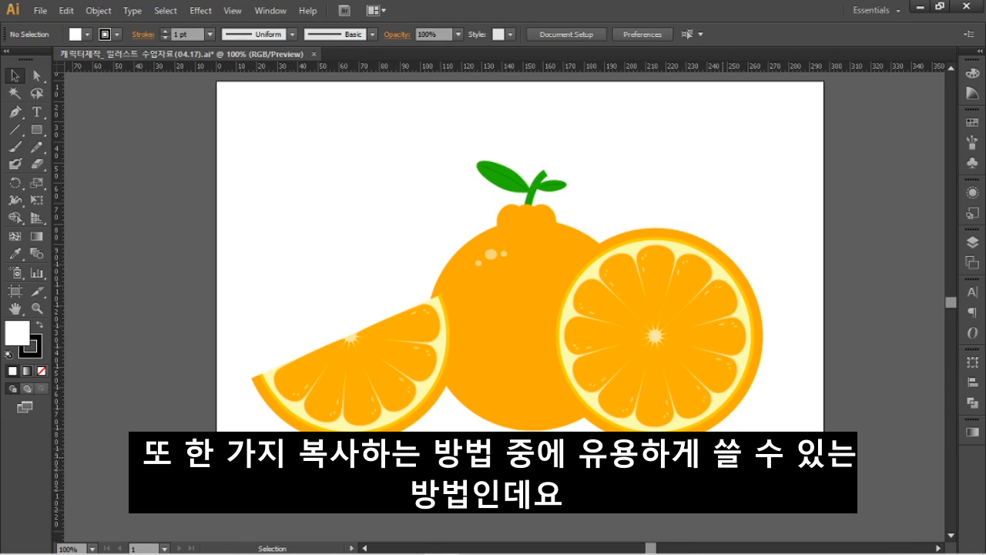
{"action": "left_click", "coordinate": [663, 341]}
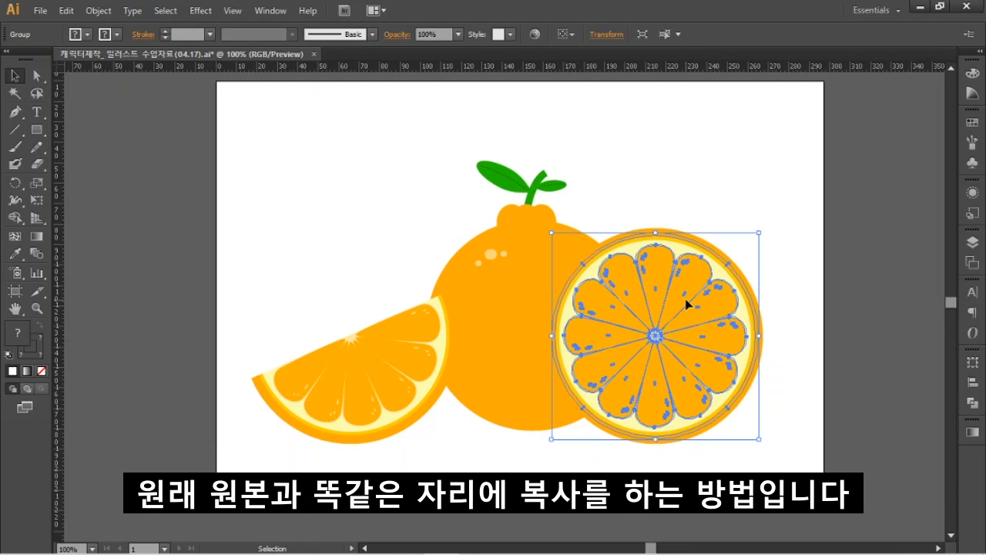
{"action": "left_click_drag", "start_coordinate": [707, 326], "coordinate": [394, 190]}
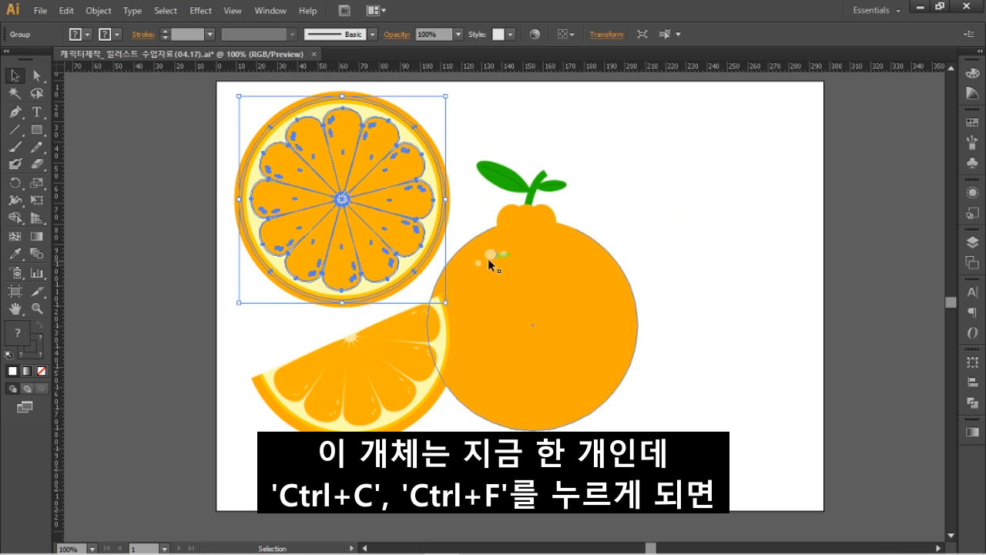
Try moving the round slice's in-place copy away from the original, and undo the moves and the copy
{"action": "left_click", "coordinate": [469, 155]}
{"action": "left_click_drag", "start_coordinate": [385, 173], "coordinate": [682, 176]}
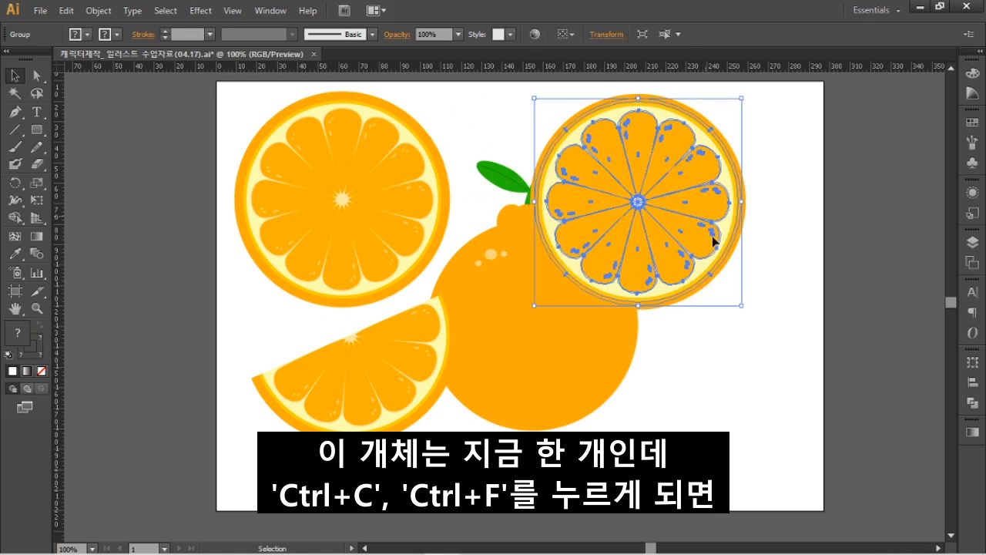
{"action": "key", "text": "ctrl+z"}
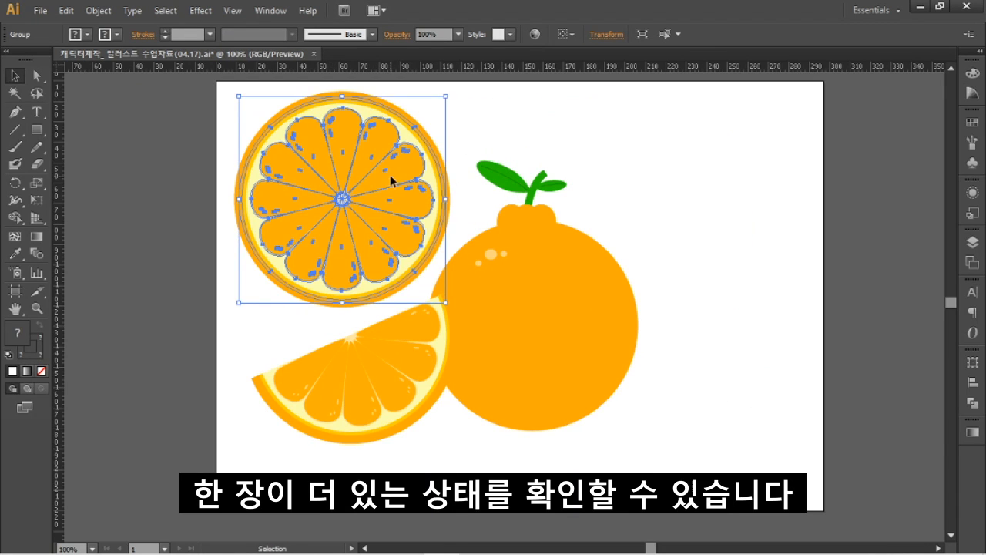
{"action": "left_click_drag", "start_coordinate": [390, 115], "coordinate": [451, 164]}
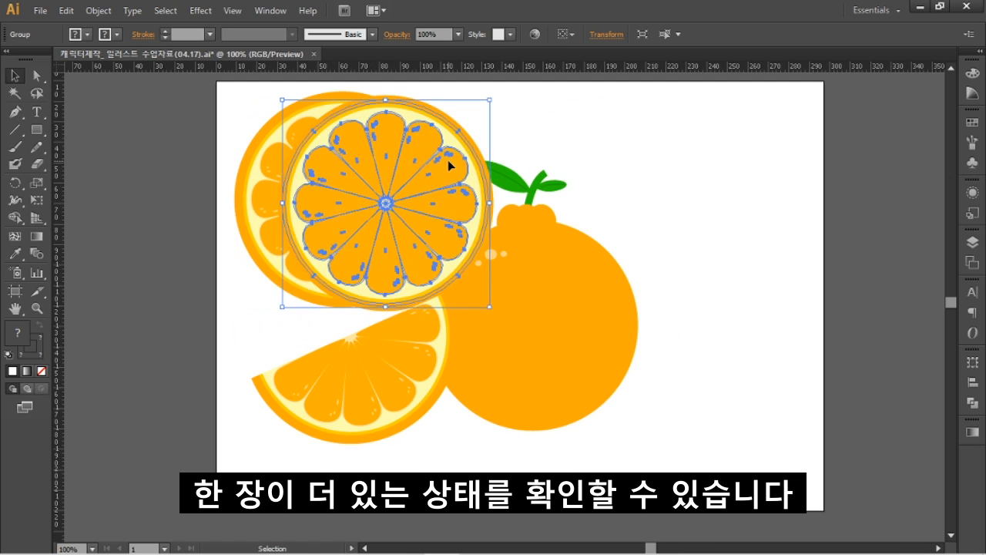
{"action": "key", "text": "ctrl+z"}
{"action": "key", "text": "ctrl+z"}
{"action": "key", "text": "ctrl+z"}
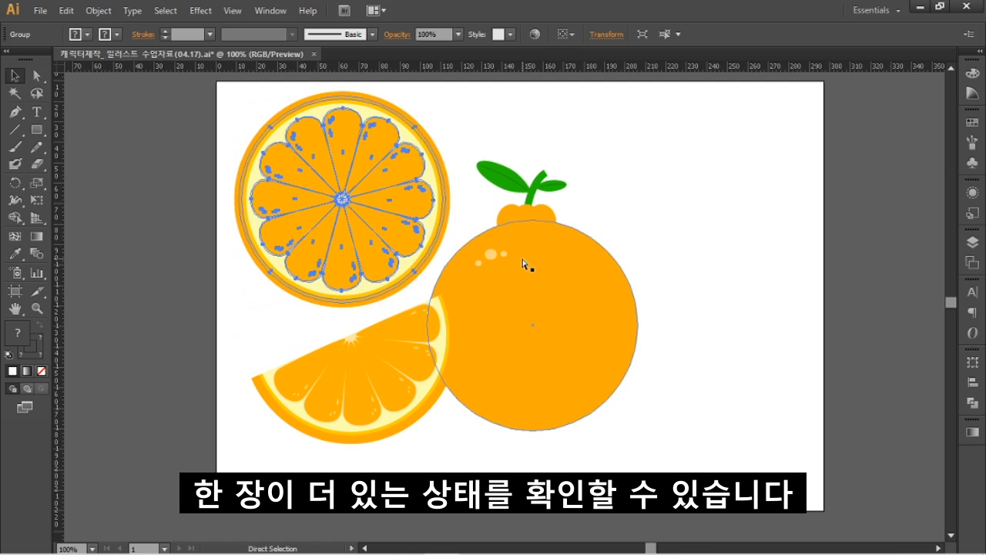
Move the round slice back to the whole orange's lower right and paste a copy of it in place in front
{"action": "left_click", "coordinate": [435, 151]}
{"action": "left_click_drag", "start_coordinate": [374, 139], "coordinate": [637, 325]}
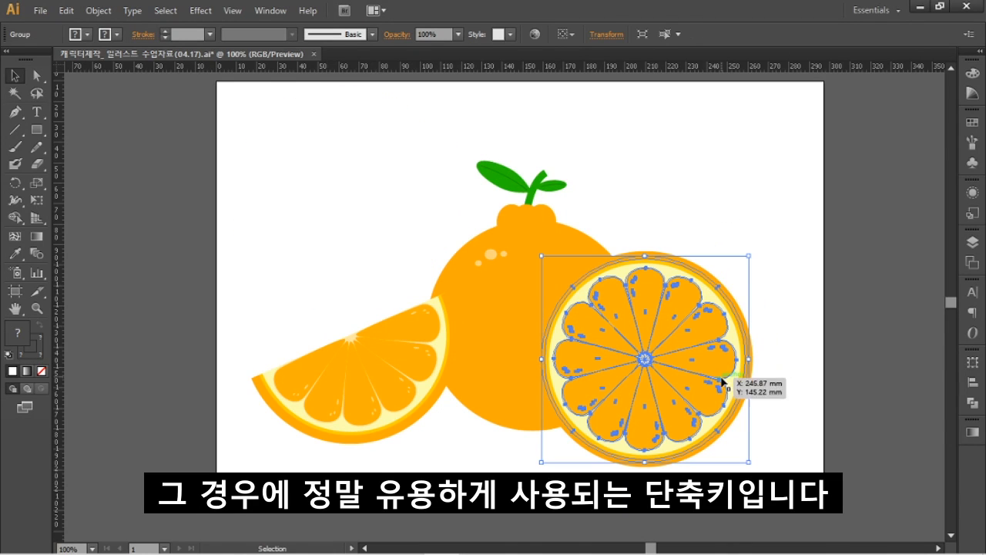
{"action": "key", "text": "ctrl+c"}
{"action": "key", "text": "ctrl+f"}
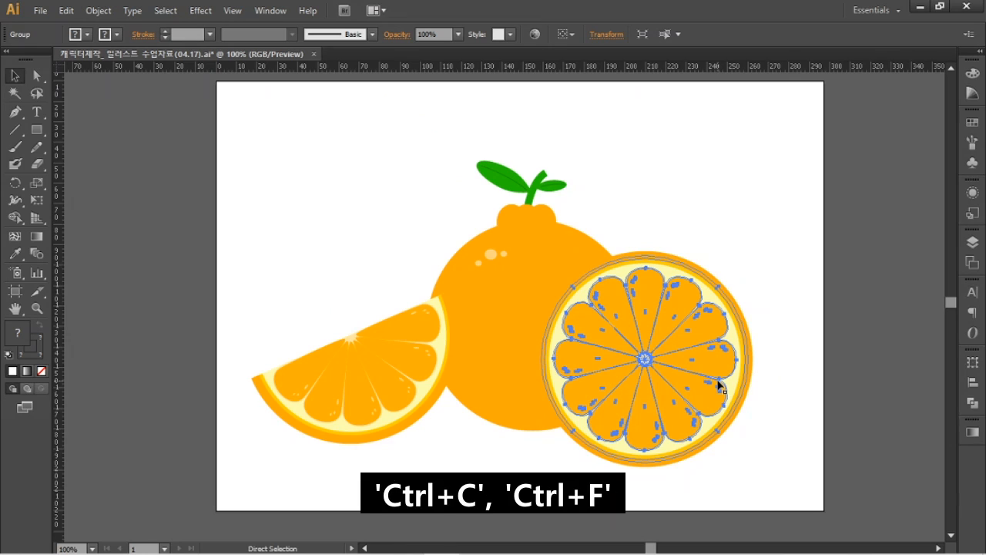
{"action": "key", "text": "ctrl+f"}
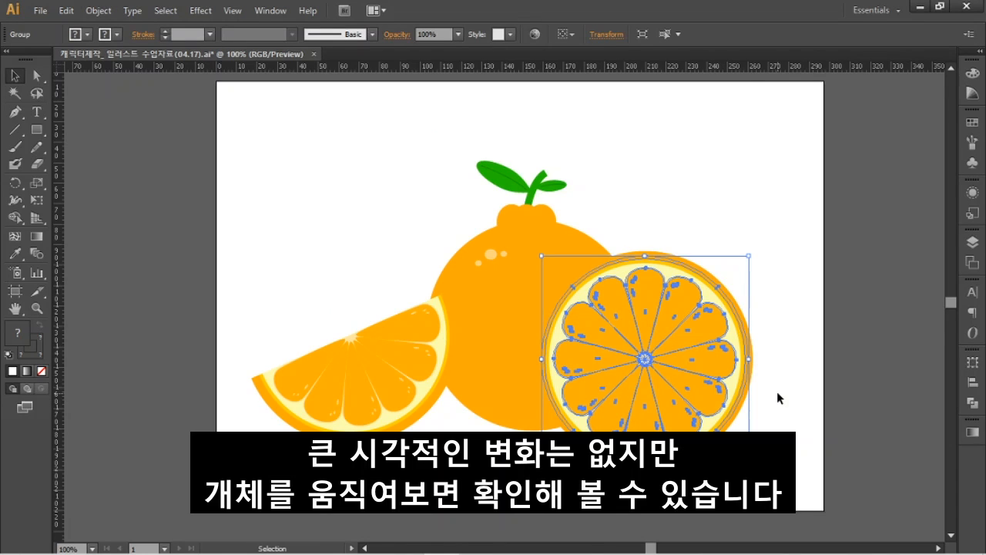
Select the round slice's front copy and move it up and to the right, off the original
{"action": "left_click", "coordinate": [778, 393]}
{"action": "left_click", "coordinate": [708, 372]}
{"action": "left_click_drag", "start_coordinate": [743, 273], "coordinate": [785, 153]}
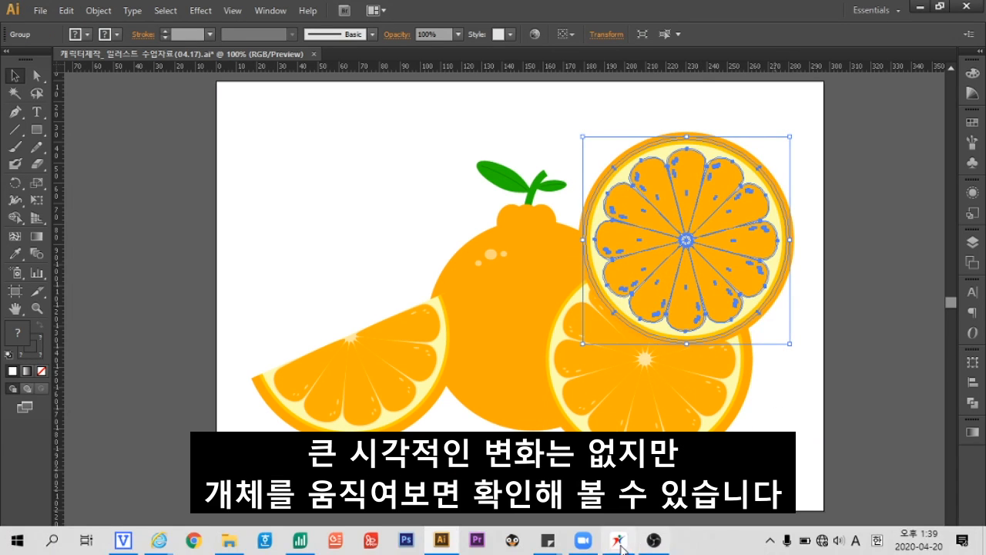
{"action": "left_click", "coordinate": [654, 539]}
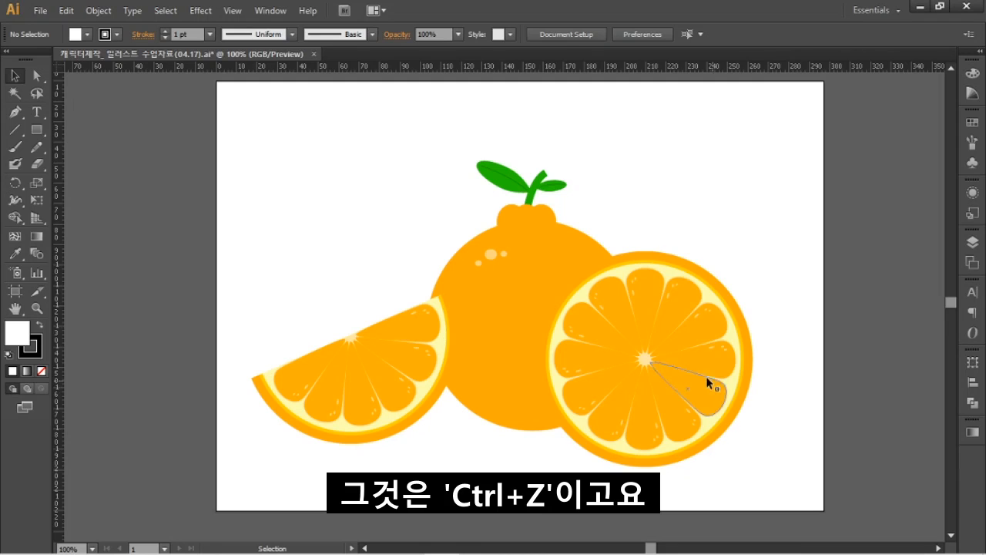
Move the round slice in stages to the artboard's upper-left area and across to its upper-right area
{"action": "left_click", "coordinate": [663, 348]}
{"action": "left_click_drag", "start_coordinate": [640, 347], "coordinate": [418, 192]}
{"action": "left_click_drag", "start_coordinate": [489, 226], "coordinate": [736, 215]}
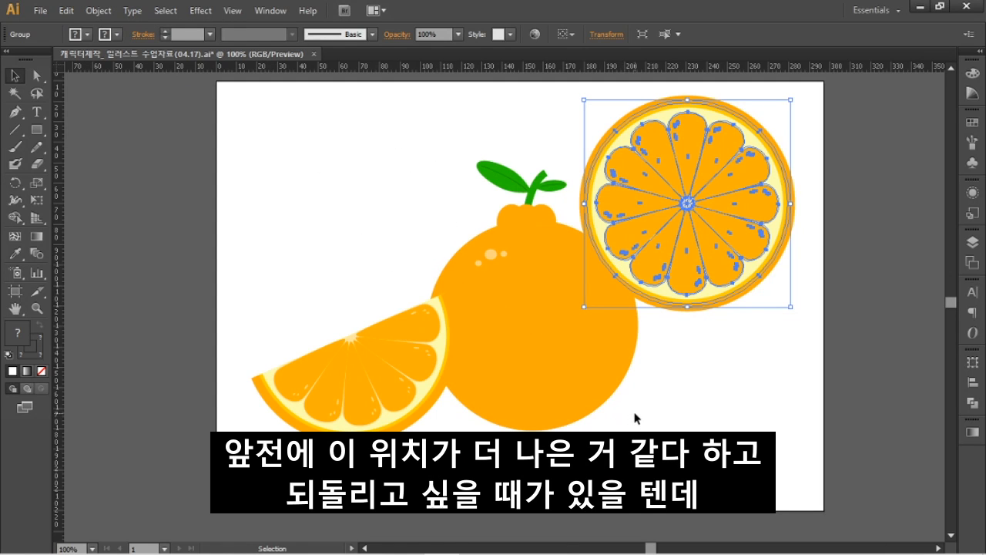
Undo the round slice's last moves one by one, back to its position in the artboard's upper-left area
{"action": "key", "text": "ctrl"}
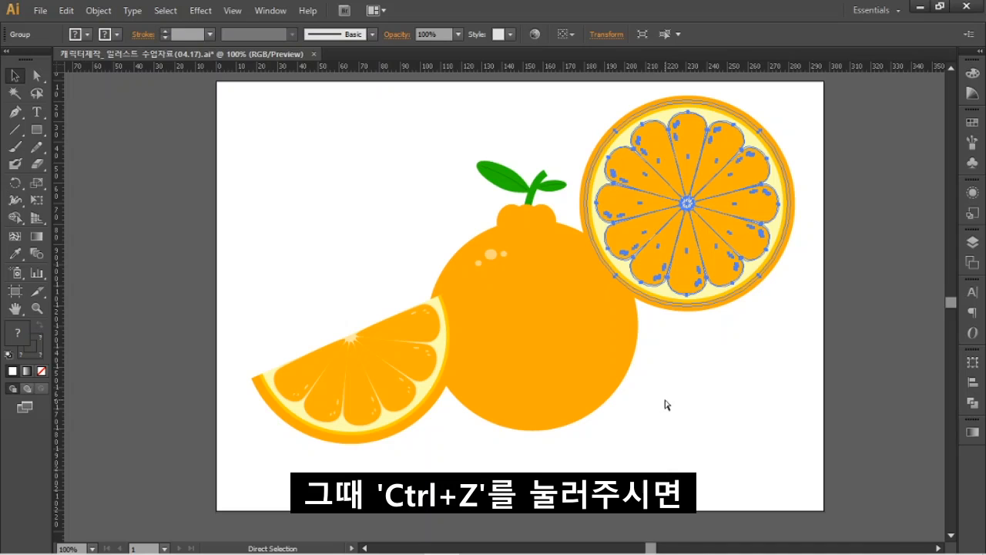
{"action": "key", "text": "ctrl+z"}
{"action": "key", "text": "ctrl"}
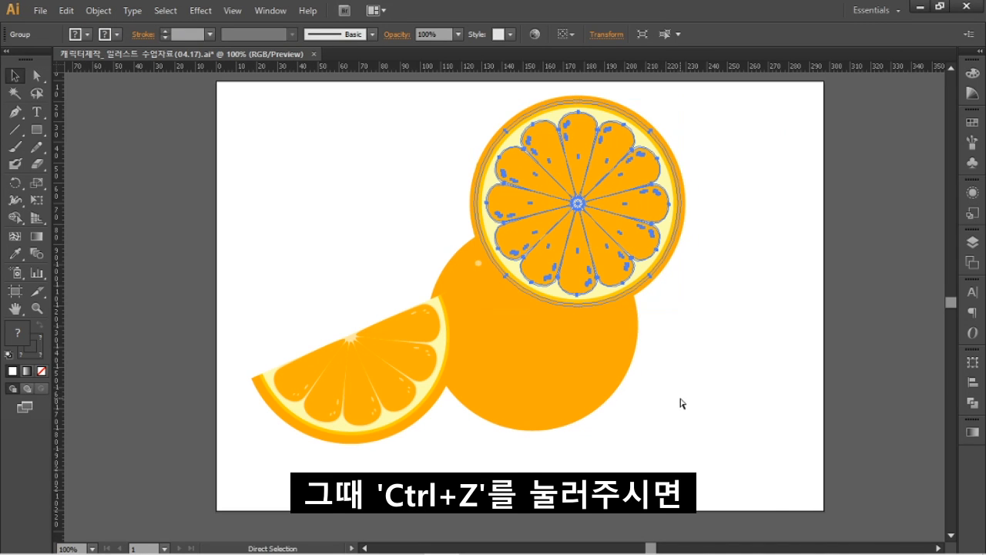
{"action": "key", "text": "ctrl+z"}
{"action": "key", "text": "ctrl+z"}
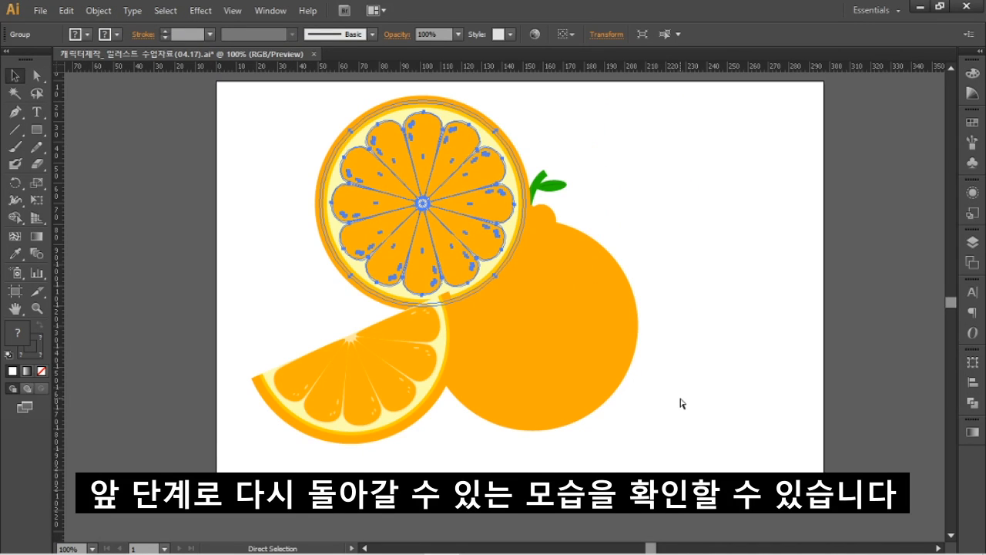
{"action": "key", "text": "ctrl+z"}
{"action": "key", "text": "ctrl"}
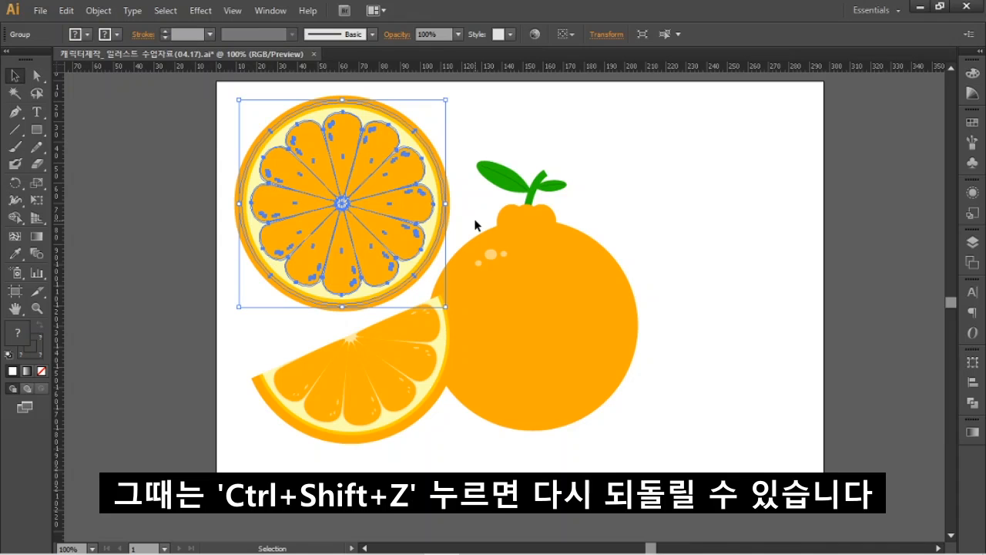
Redo the round slice's undone moves, undo them once more, and redo them again
{"action": "key", "text": "ctrl+shift+z"}
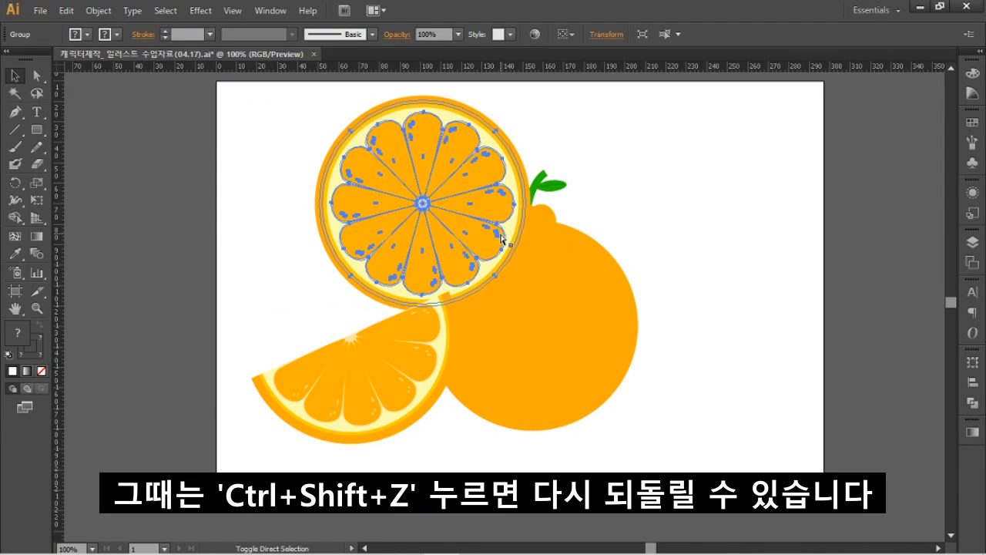
{"action": "key", "text": "ctrl+shift+z"}
{"action": "key", "text": "ctrl+shift+z"}
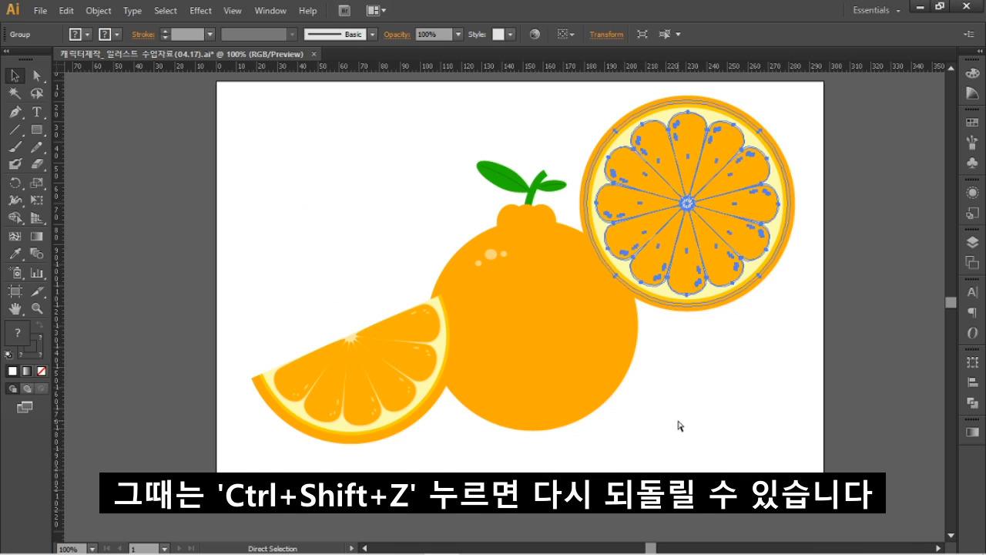
{"action": "key", "text": "ctrl+z"}
{"action": "key", "text": "ctrl+z"}
{"action": "key", "text": "ctrl+z"}
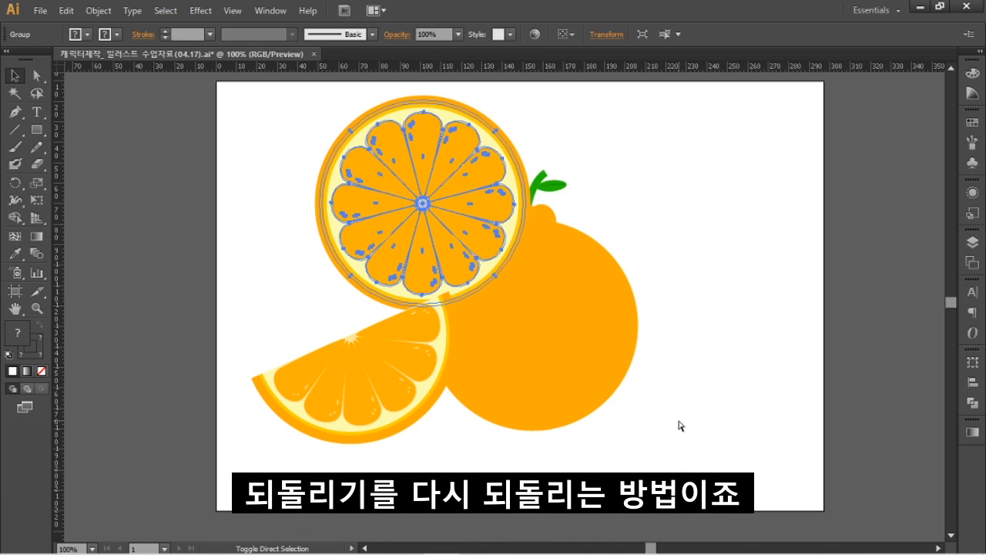
{"action": "key", "text": "ctrl+shift+z"}
{"action": "key", "text": "ctrl+shift+z"}
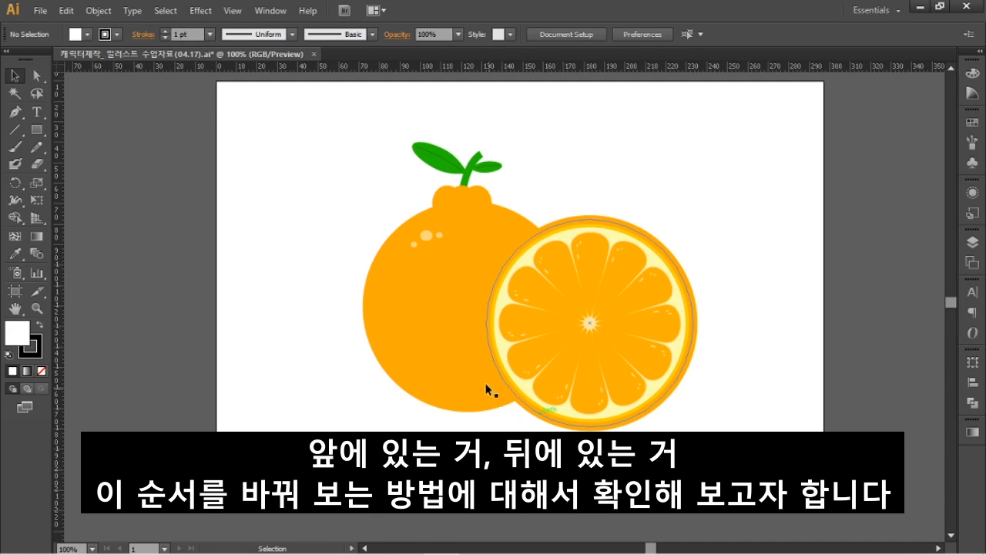
Paste the orange wedge over the other two fruit pieces and move it slightly down and to the left
{"action": "key", "text": "ctrl"}
{"action": "key", "text": "ctrl+v"}
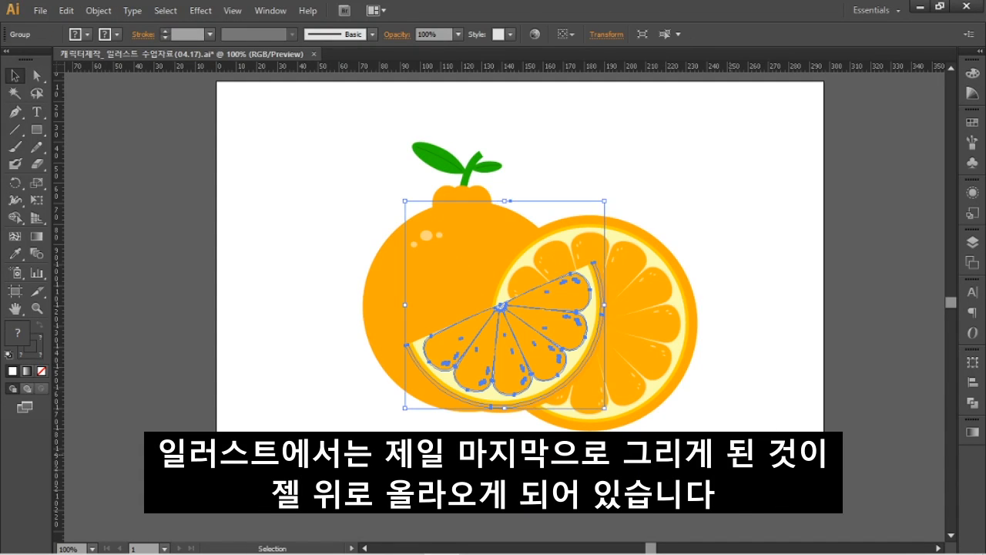
{"action": "left_click", "coordinate": [561, 454]}
{"action": "left_click", "coordinate": [516, 375]}
{"action": "left_click_drag", "start_coordinate": [524, 354], "coordinate": [500, 412]}
Select the whole orange, the round slice and the wedge in turn to examine their stacking order, and clear the selection
{"action": "left_click", "coordinate": [652, 421]}
{"action": "left_click", "coordinate": [434, 217]}
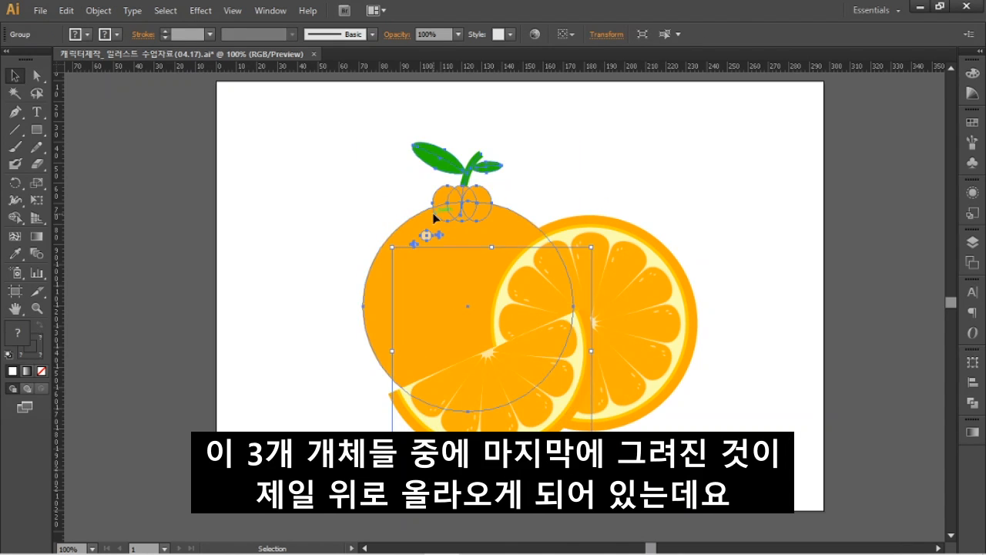
{"action": "left_click", "coordinate": [628, 318]}
{"action": "left_click", "coordinate": [456, 406]}
{"action": "left_click", "coordinate": [470, 476]}
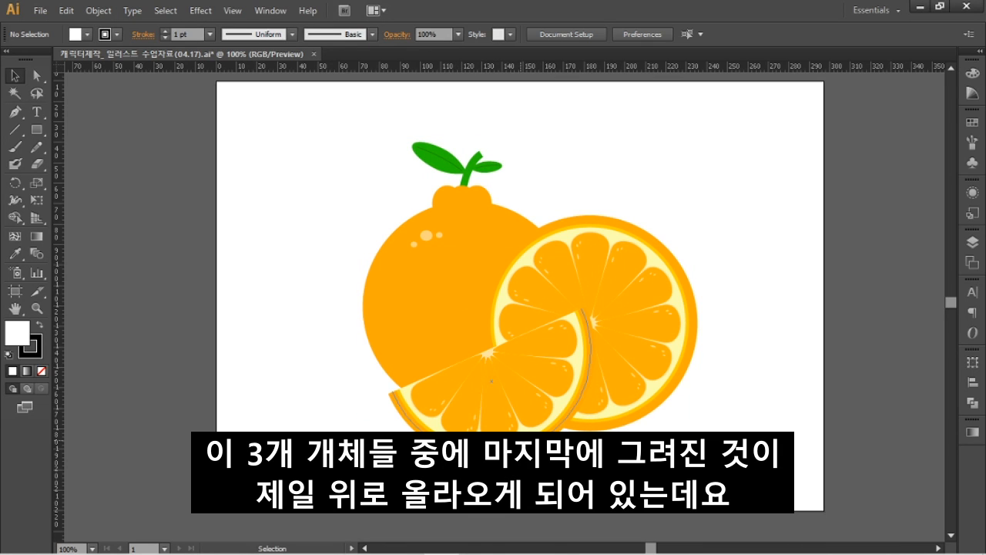
{"action": "left_click", "coordinate": [521, 441]}
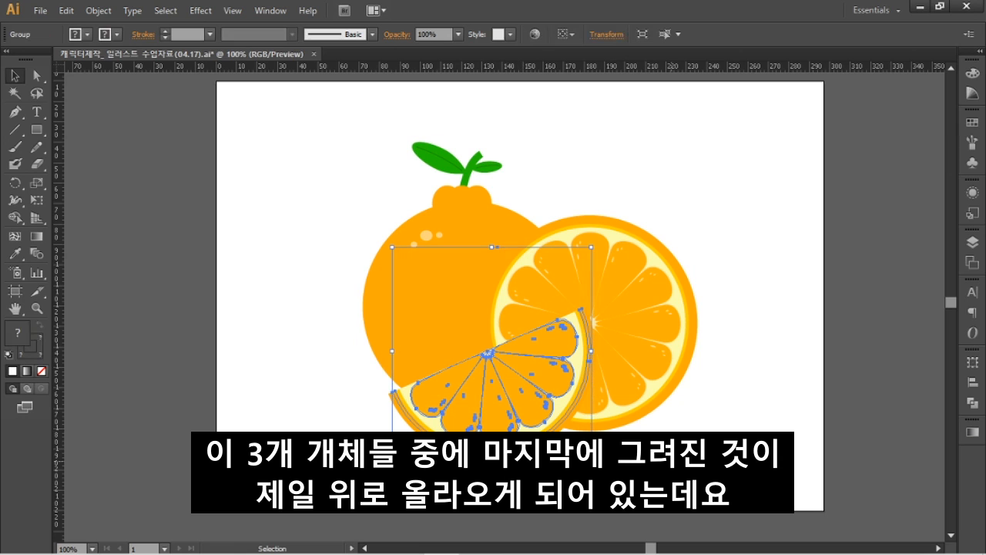
{"action": "left_click", "coordinate": [672, 461]}
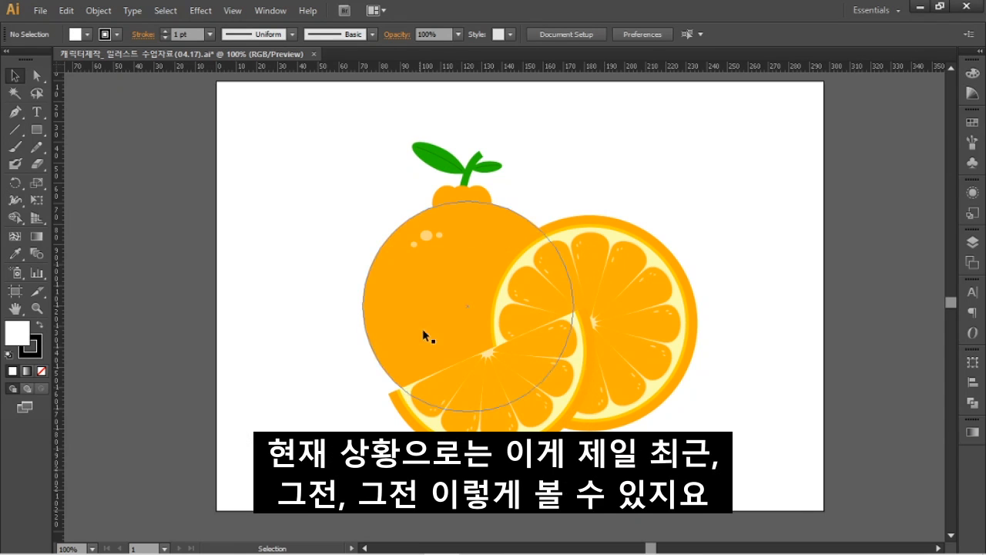
{"action": "left_click", "coordinate": [509, 425]}
{"action": "left_click", "coordinate": [660, 326]}
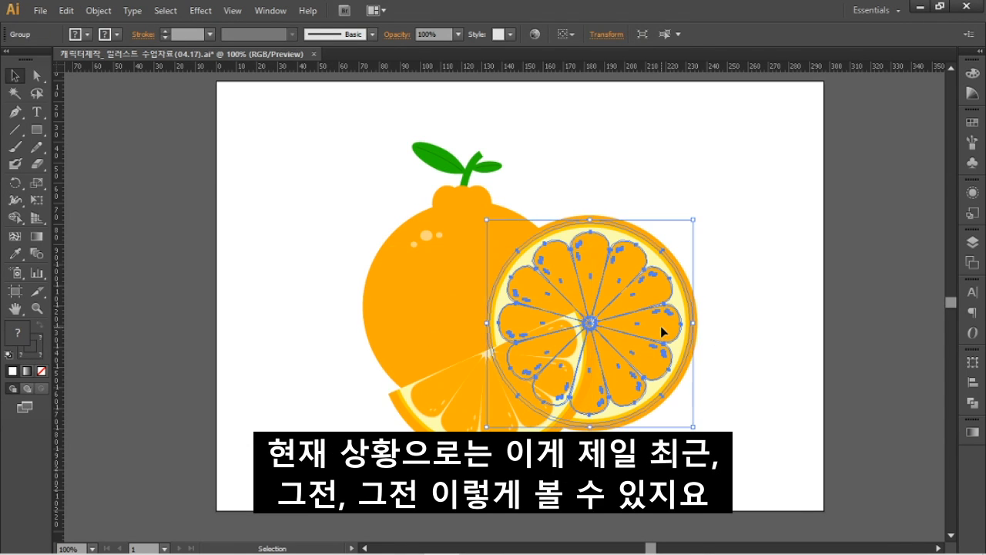
{"action": "left_click", "coordinate": [444, 314]}
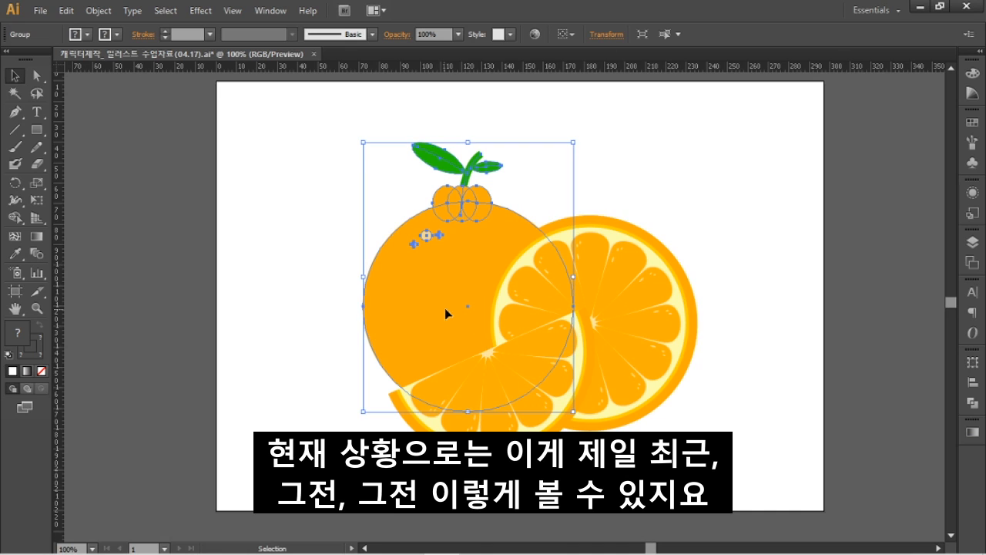
{"action": "left_click", "coordinate": [739, 444]}
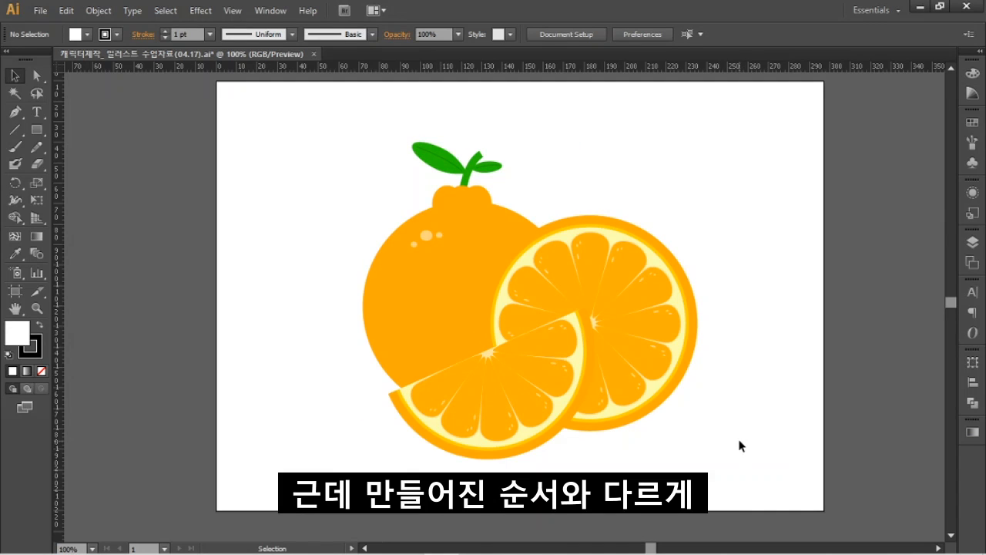
Select the whole orange and review the Arrange options and their shortcuts for changing its stacking order
{"action": "left_click", "coordinate": [428, 310]}
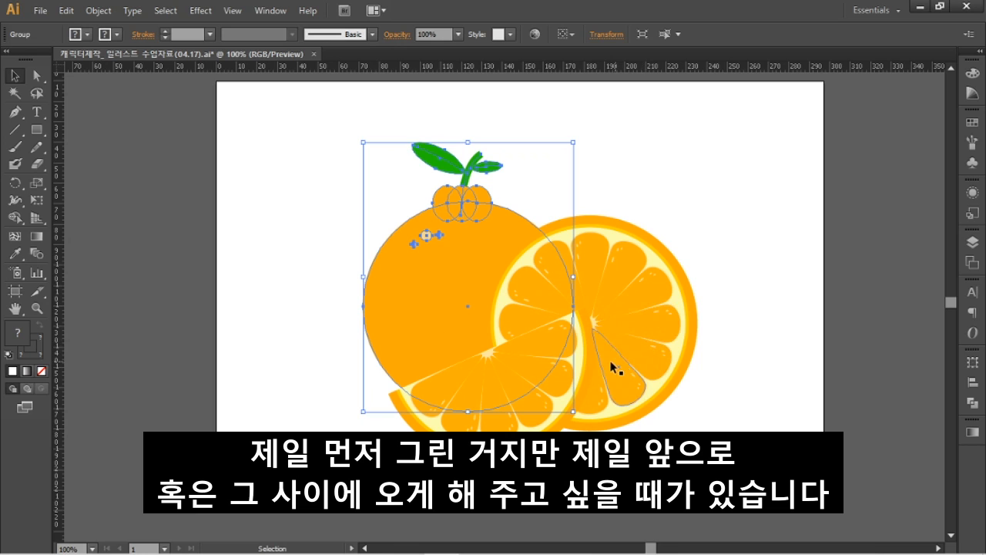
{"action": "left_click", "coordinate": [730, 432]}
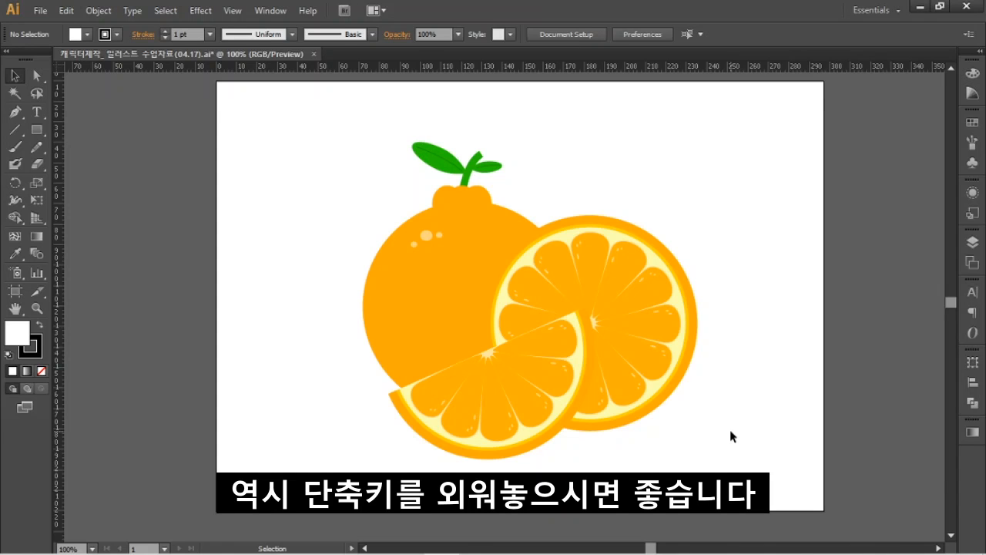
{"action": "left_click", "coordinate": [471, 236]}
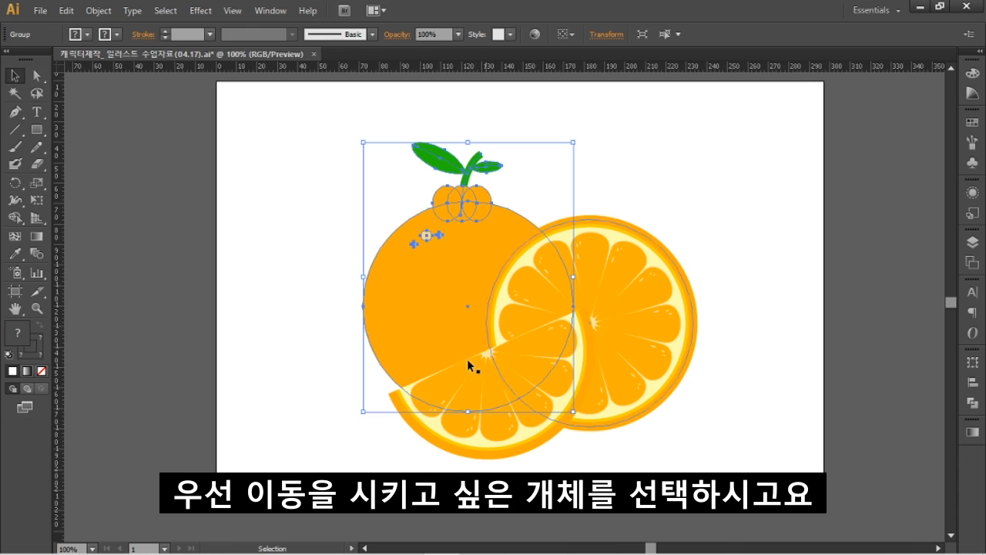
{"action": "right_click", "coordinate": [430, 269]}
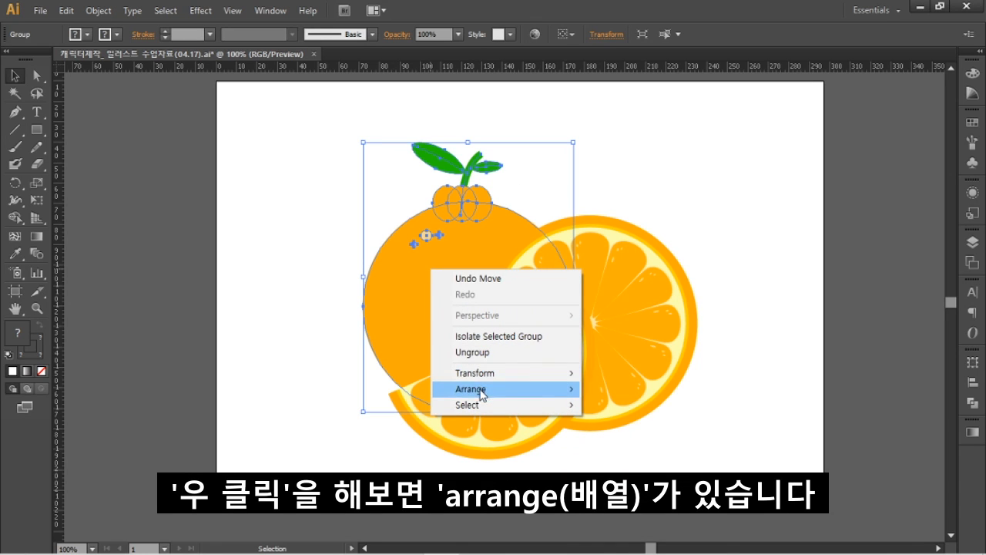
{"action": "mouse_move", "coordinate": [476, 391]}
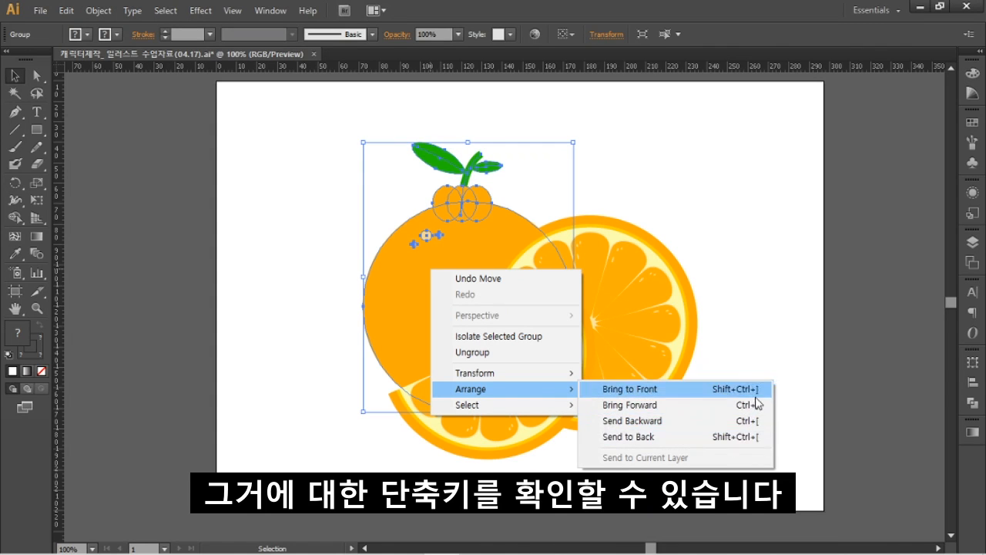
{"action": "left_click", "coordinate": [775, 343]}
Select each fruit piece in turn and move the wedge slightly left and down, off the round slice's centre
{"action": "left_click", "coordinate": [449, 275]}
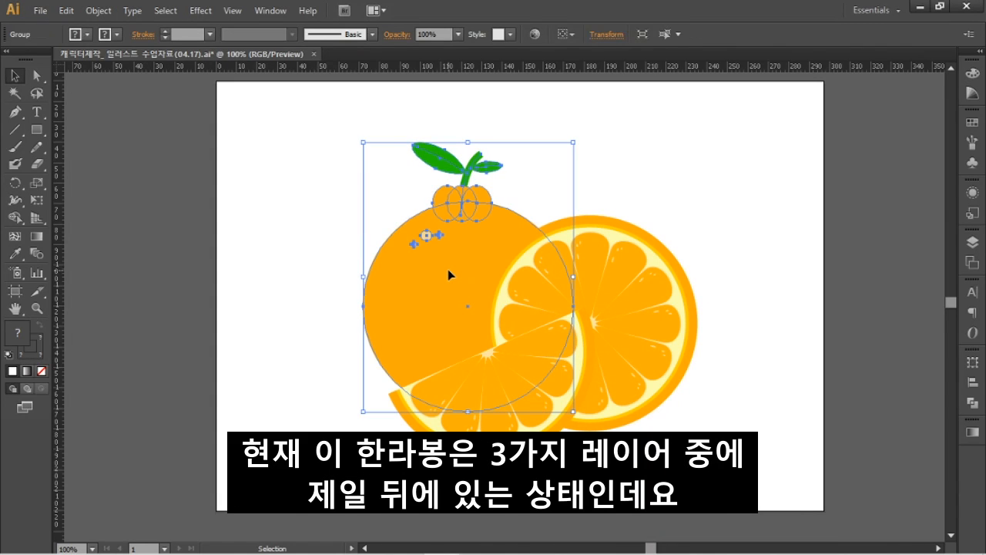
{"action": "left_click", "coordinate": [729, 334]}
{"action": "left_click", "coordinate": [625, 359]}
{"action": "left_click", "coordinate": [468, 396]}
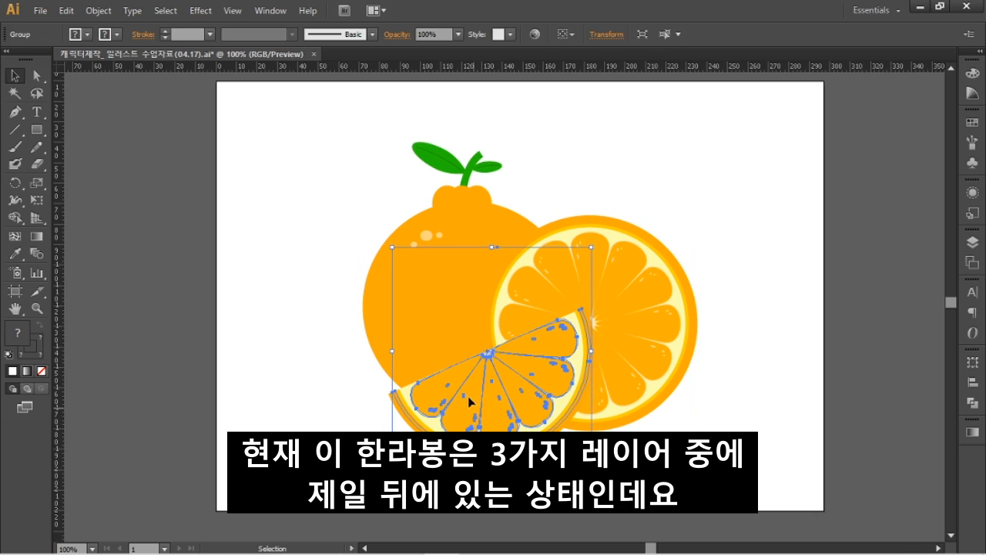
{"action": "left_click", "coordinate": [430, 321]}
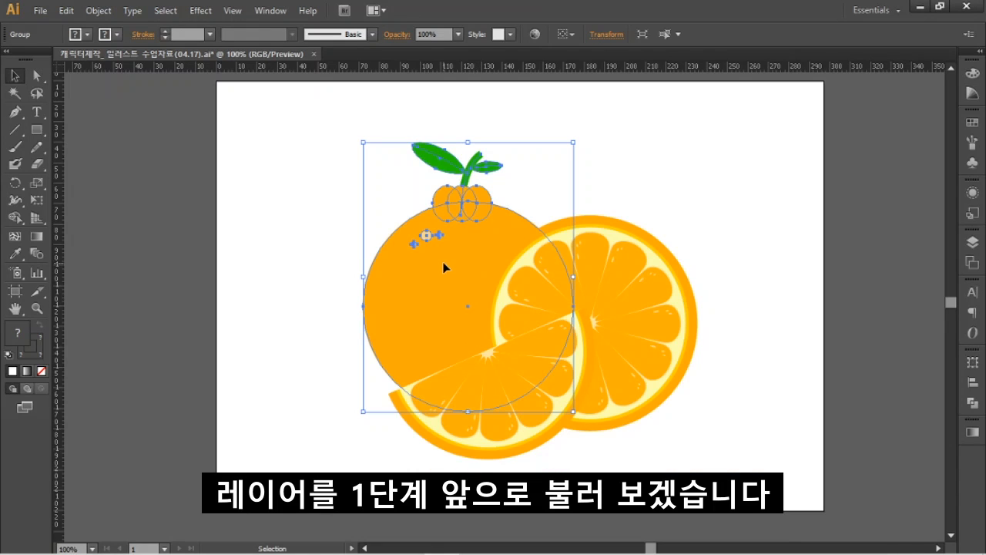
{"action": "left_click_drag", "start_coordinate": [458, 404], "coordinate": [495, 411]}
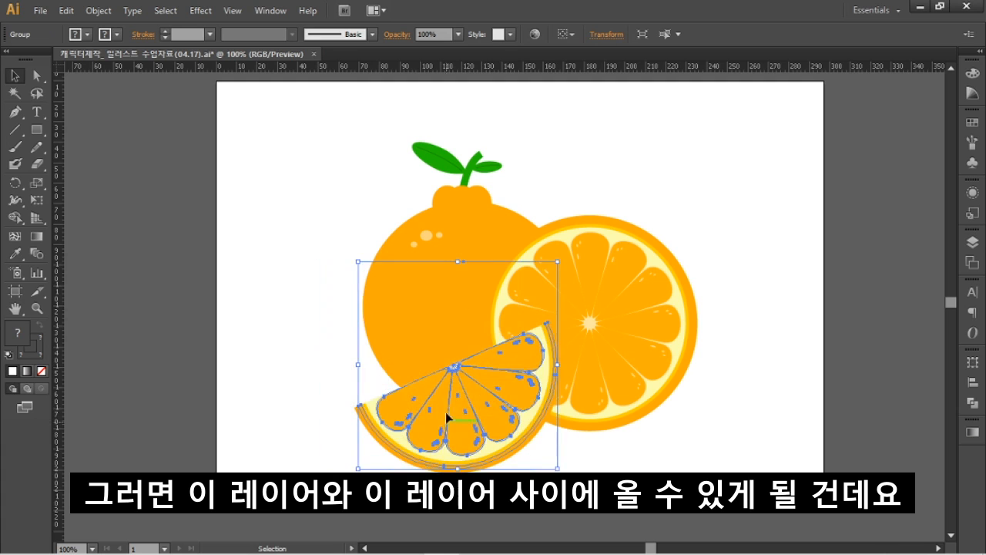
Bring the whole orange forward one level so it sits between the round slice and the wedge
{"action": "left_click", "coordinate": [609, 370]}
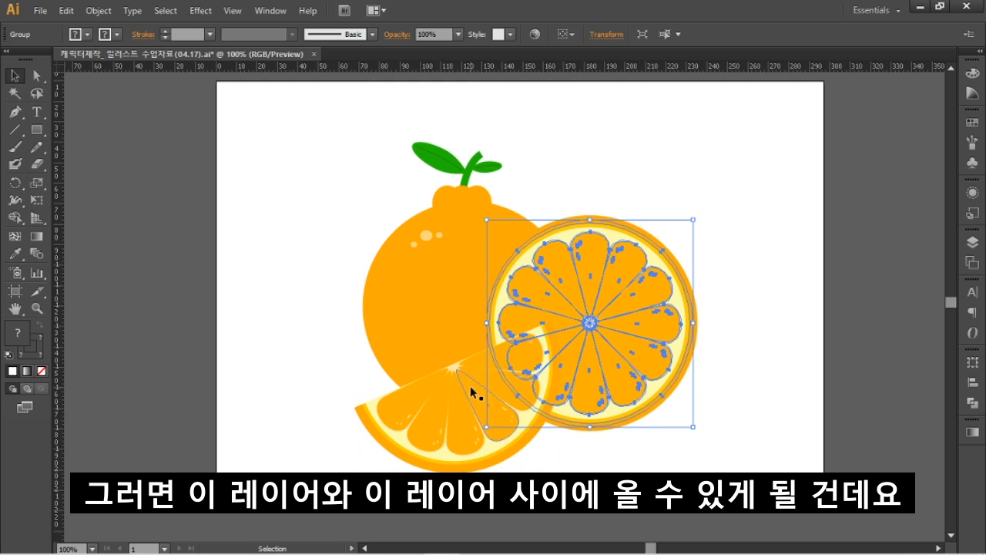
{"action": "left_click", "coordinate": [677, 490]}
{"action": "left_click", "coordinate": [439, 317]}
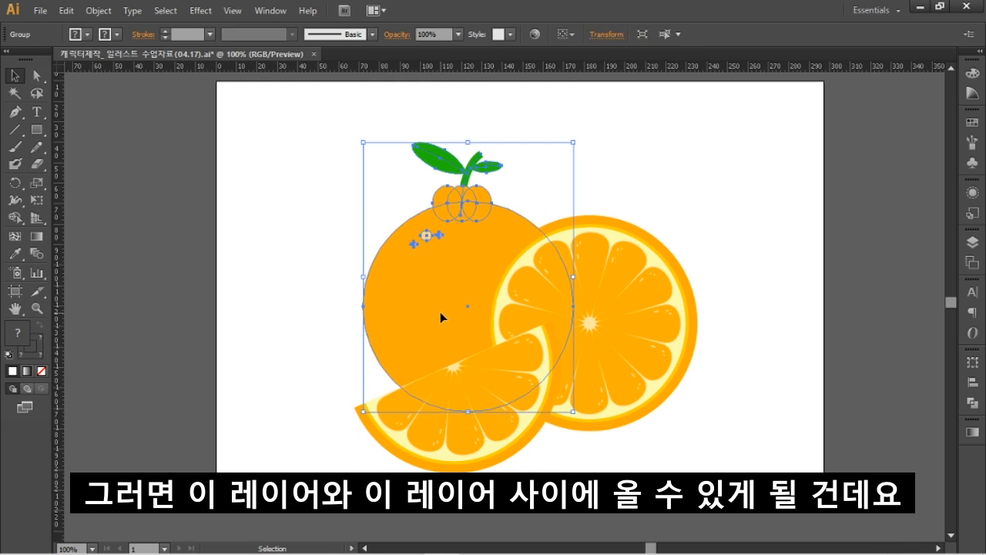
{"action": "right_click", "coordinate": [440, 312]}
{"action": "mouse_move", "coordinate": [517, 437]}
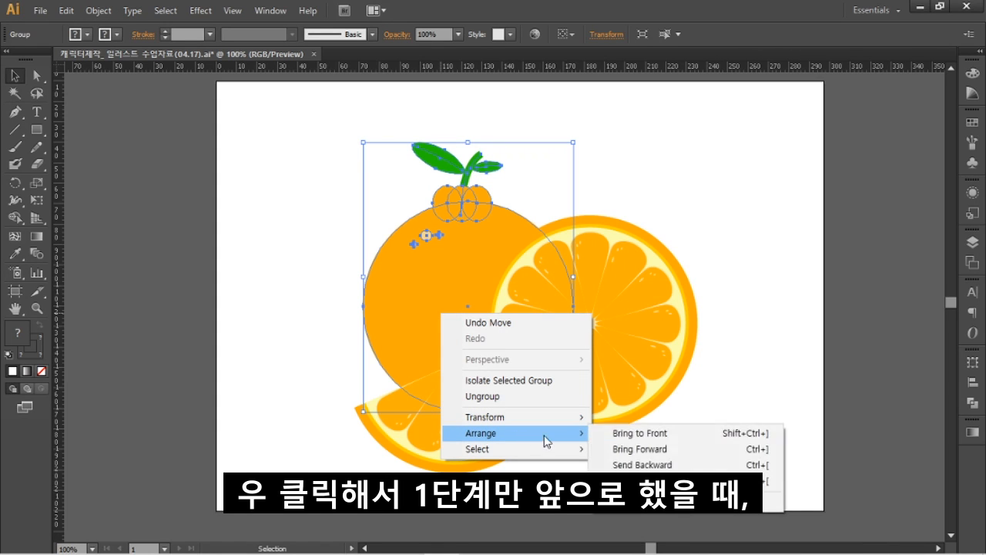
{"action": "left_click", "coordinate": [634, 449]}
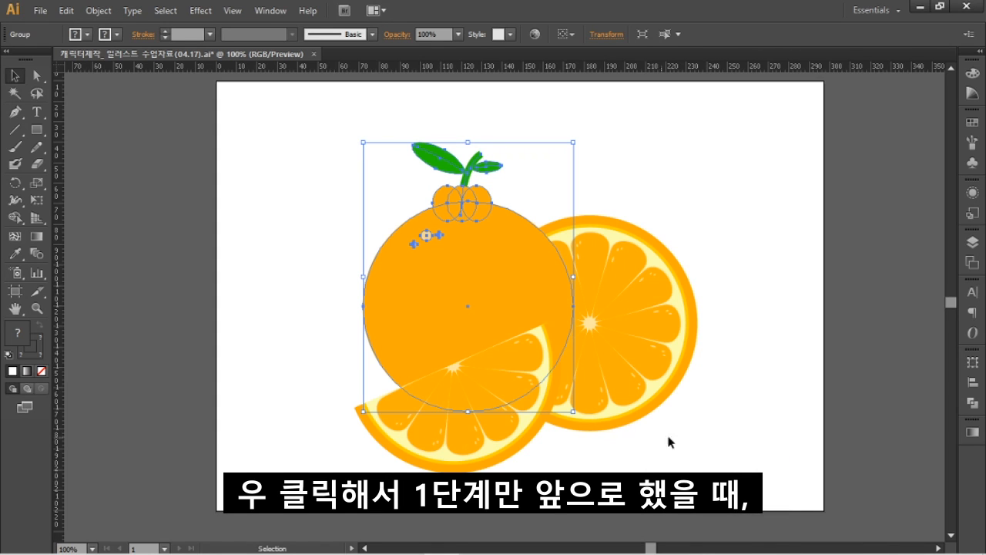
{"action": "left_click", "coordinate": [724, 439]}
Select the wedge, the whole orange and the round slice in turn to check the new stacking order
{"action": "left_click", "coordinate": [428, 414]}
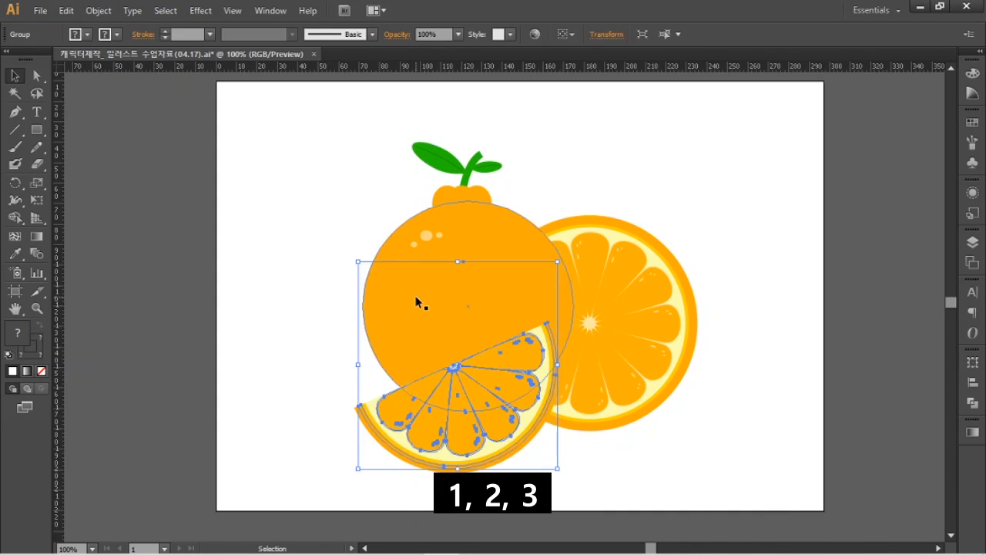
{"action": "left_click", "coordinate": [418, 302]}
{"action": "left_click", "coordinate": [650, 326]}
{"action": "left_click", "coordinate": [724, 426]}
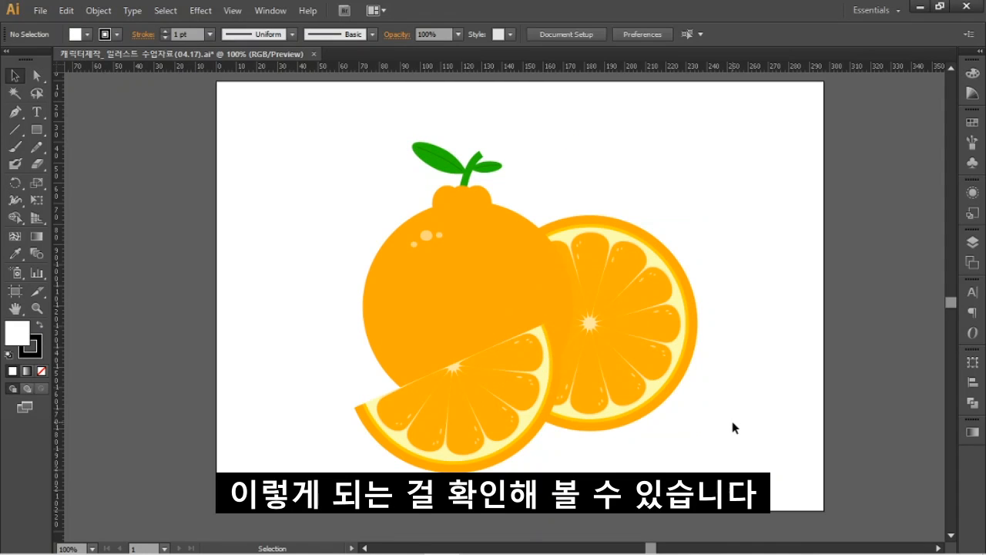
Bring the whole orange to the front, above both the wedge and the round slice
{"action": "left_click", "coordinate": [452, 295]}
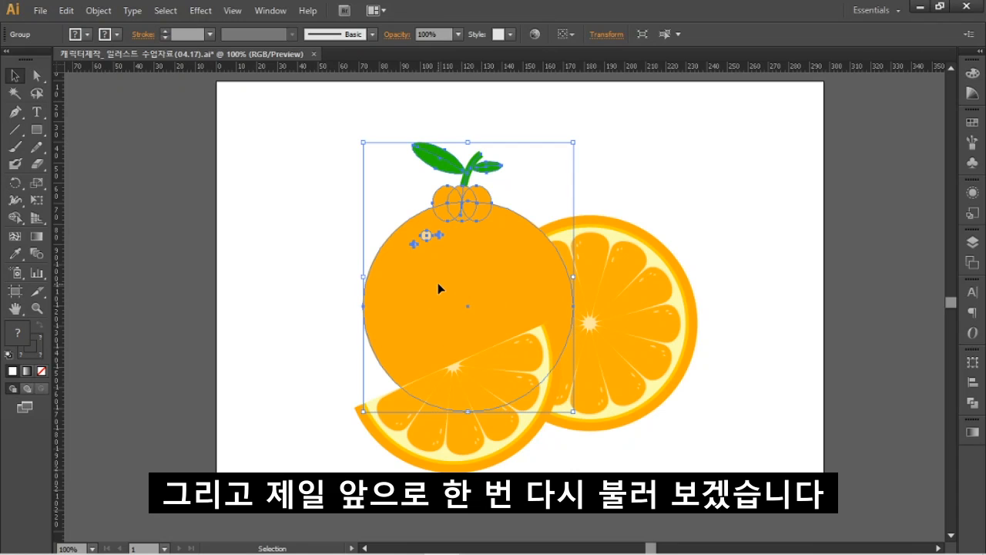
{"action": "right_click", "coordinate": [439, 284]}
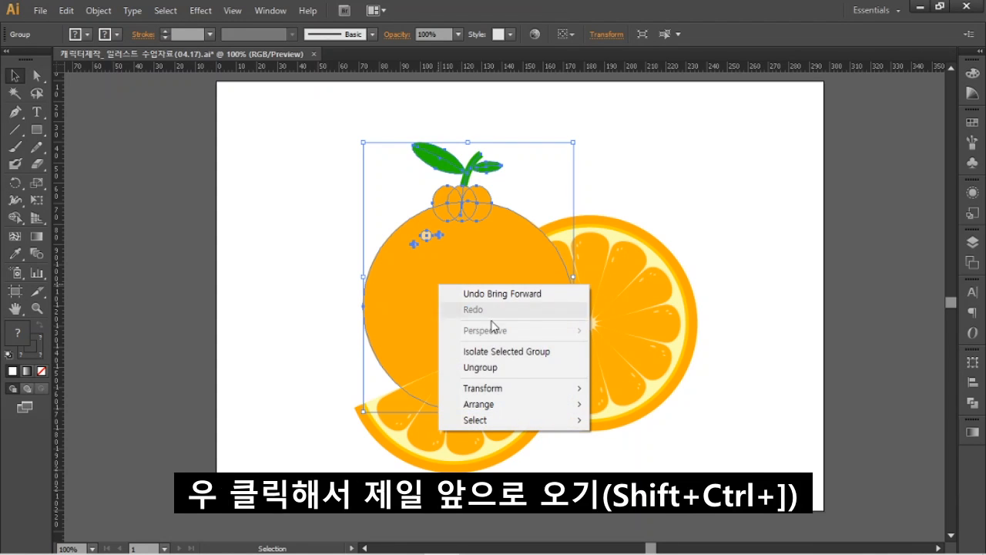
{"action": "mouse_move", "coordinate": [517, 406]}
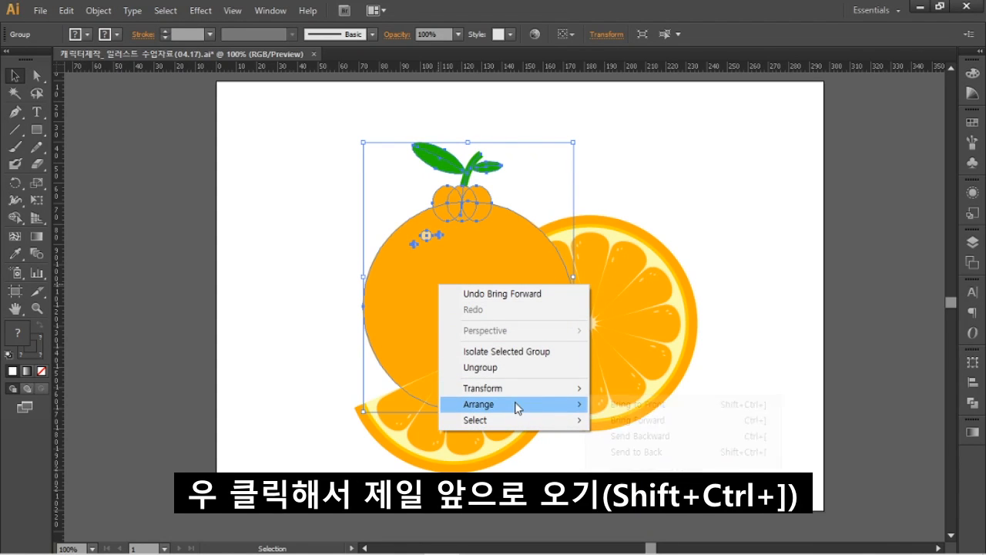
{"action": "left_click", "coordinate": [638, 404]}
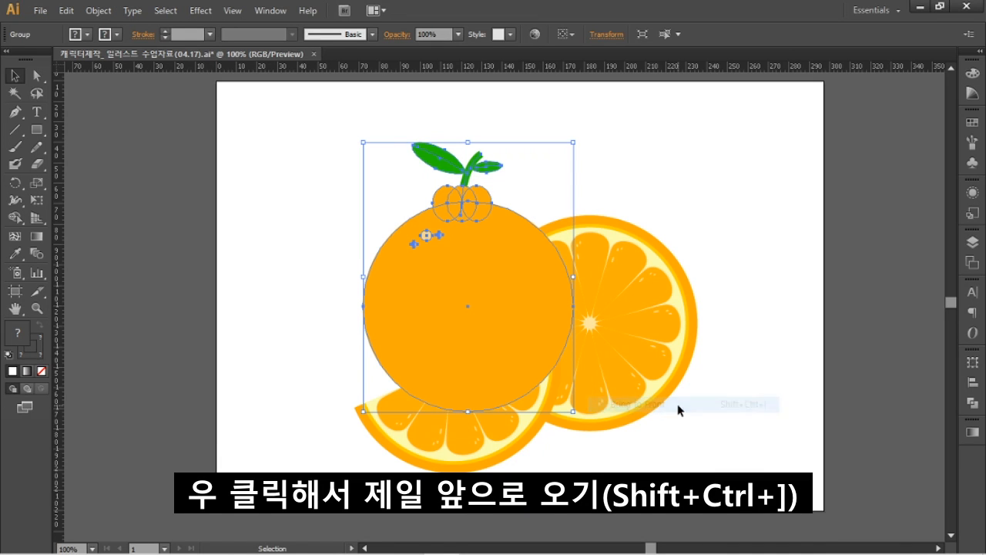
{"action": "left_click", "coordinate": [516, 432]}
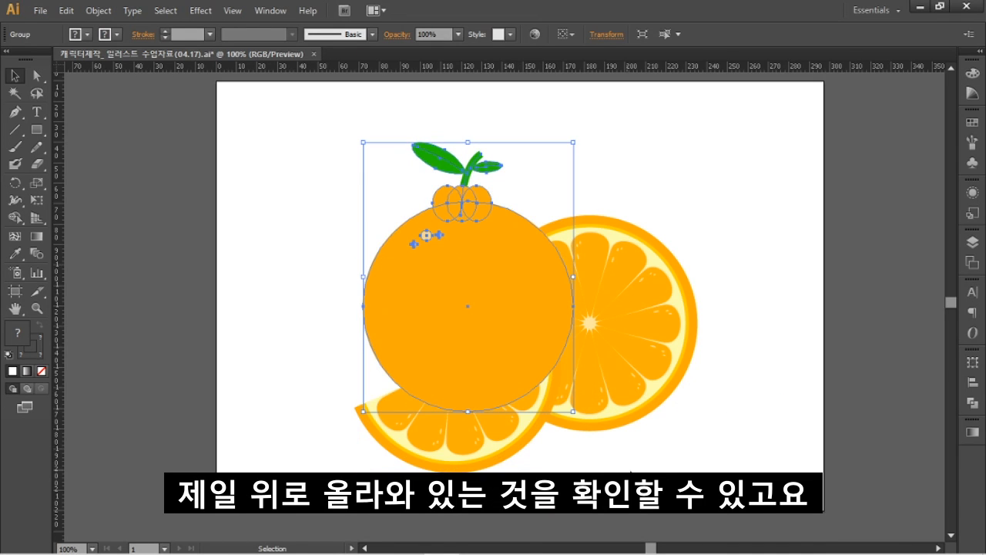
{"action": "left_click", "coordinate": [679, 463]}
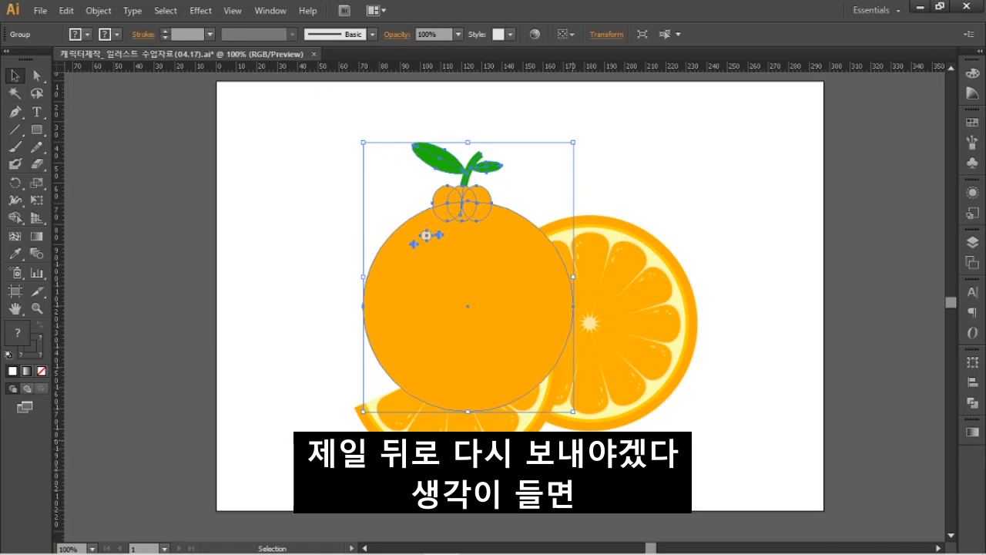
Send the whole orange to the back, behind the round slice and the wedge, and clear the selection
{"action": "right_click", "coordinate": [508, 354]}
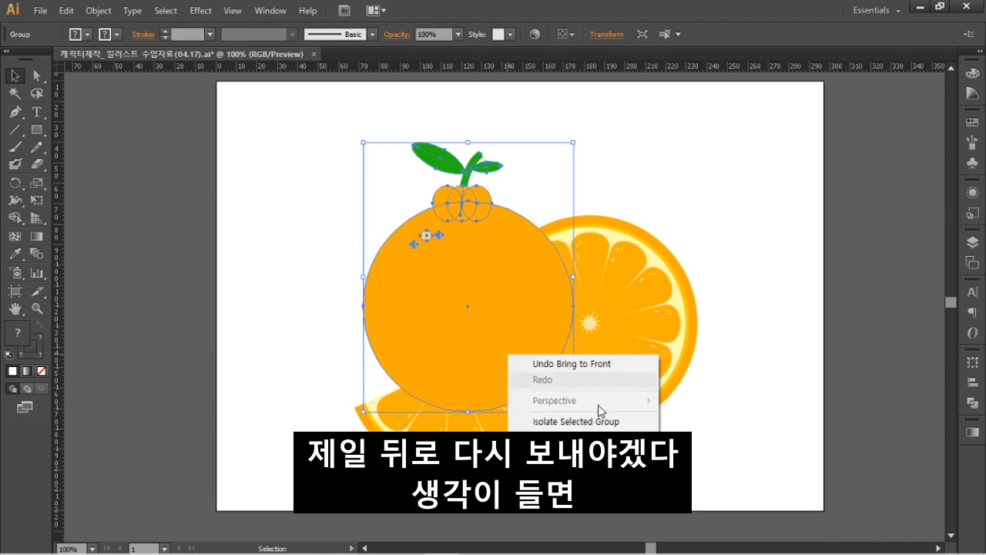
{"action": "mouse_move", "coordinate": [601, 466]}
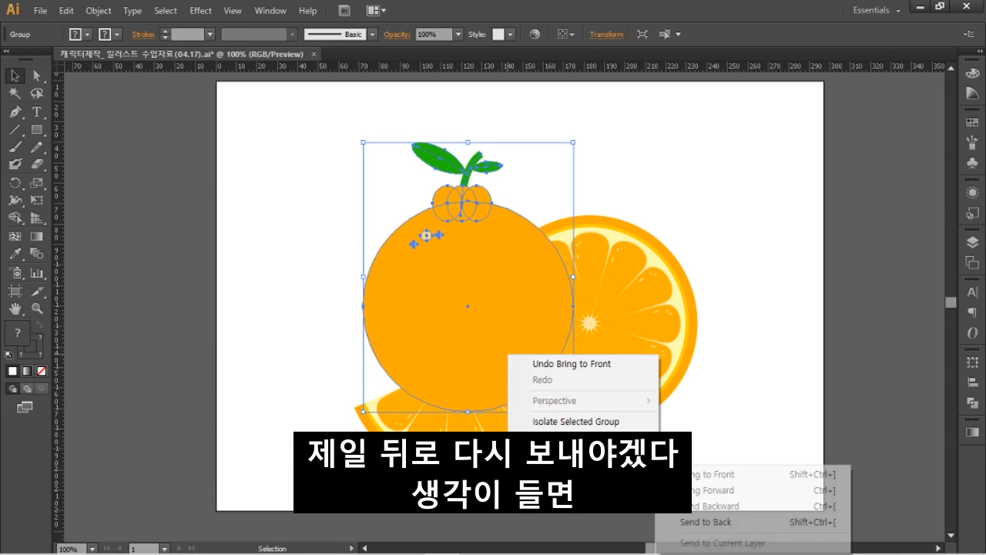
{"action": "left_click", "coordinate": [685, 525]}
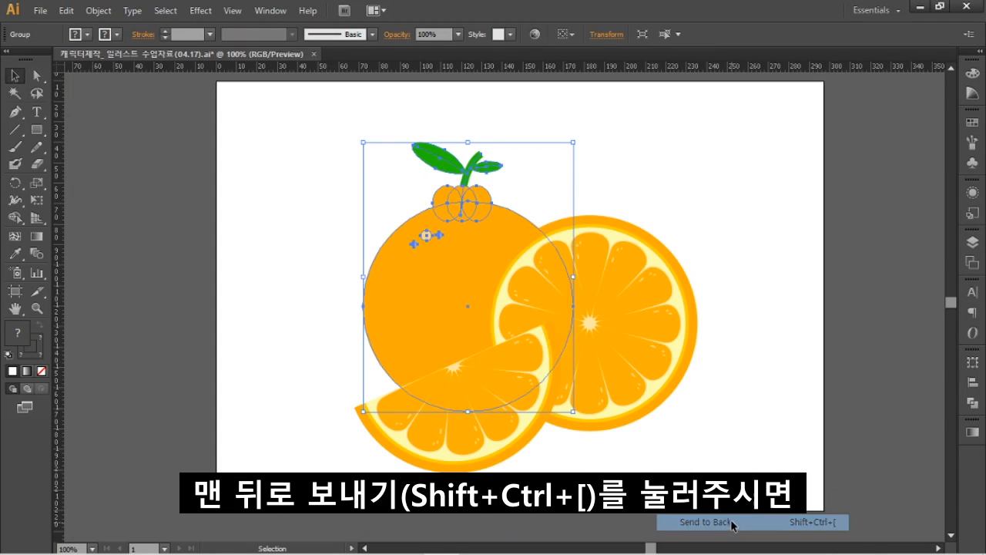
{"action": "left_click", "coordinate": [756, 413]}
{"action": "left_click", "coordinate": [430, 268]}
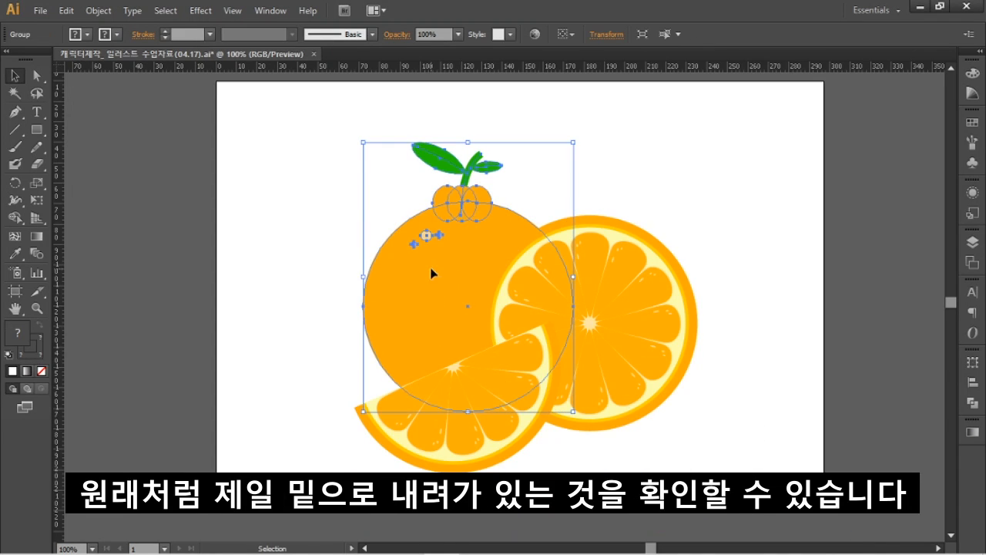
{"action": "left_click", "coordinate": [723, 405]}
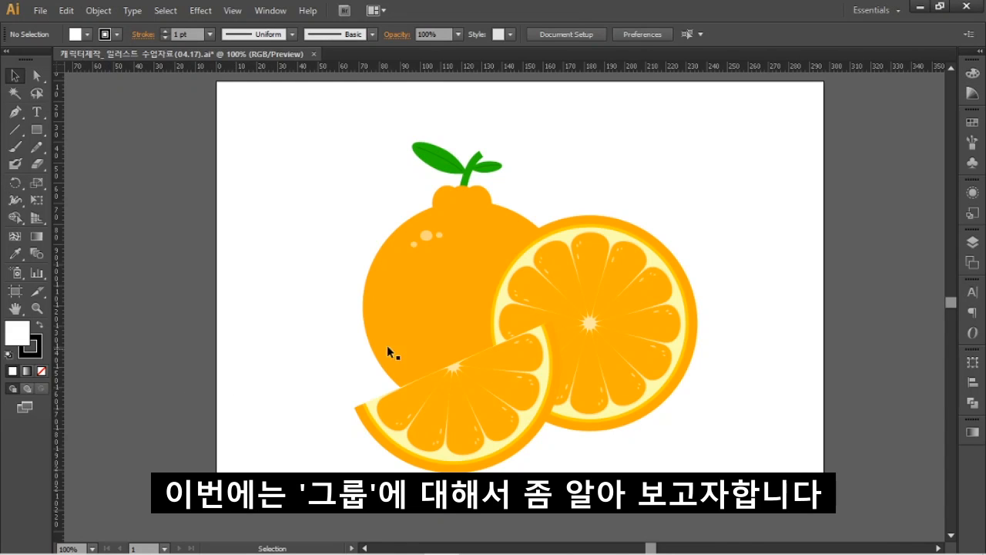
Move the grouped whole orange up and to the left, away from the round slice
{"action": "left_click", "coordinate": [475, 247]}
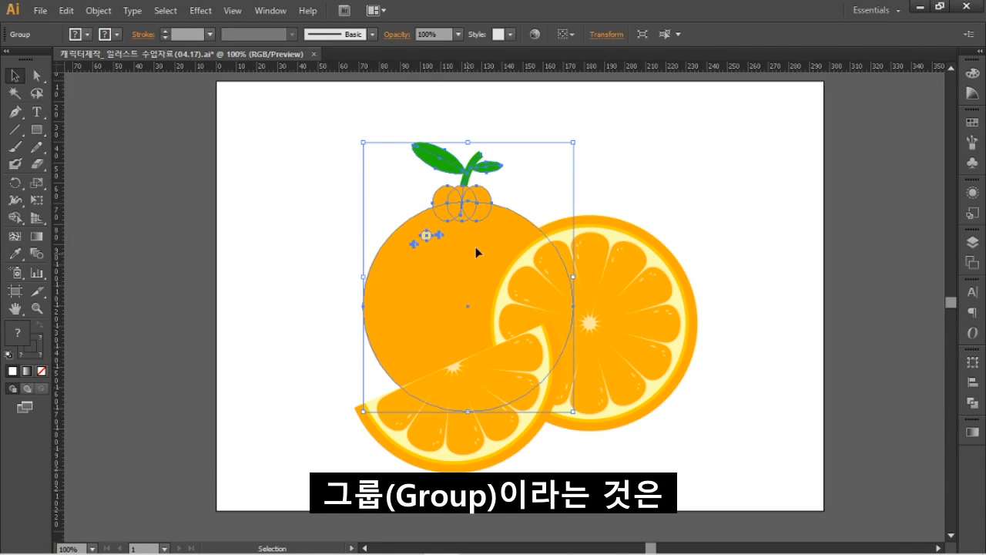
{"action": "left_click_drag", "start_coordinate": [480, 253], "coordinate": [384, 208]}
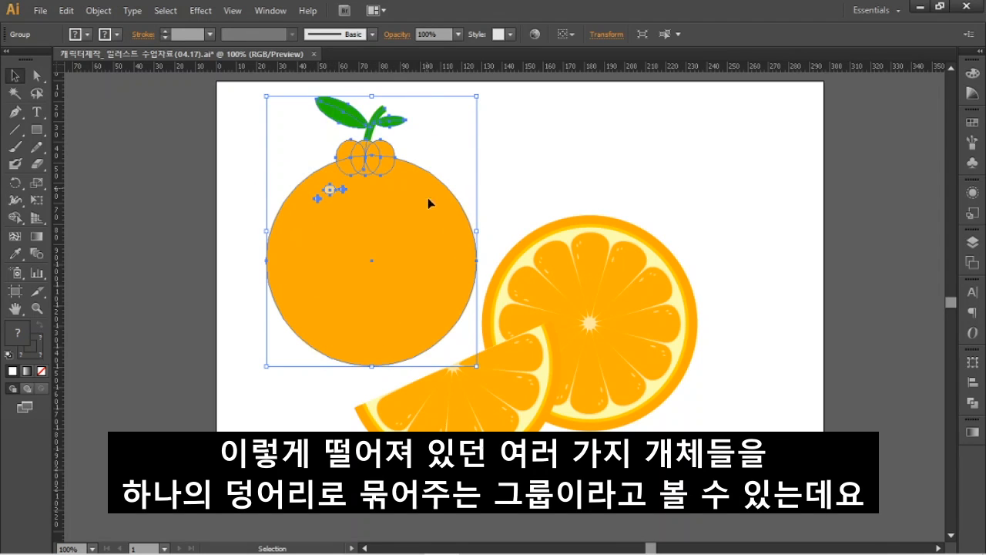
Ungroup the whole orange, move its body down, and shift the leafy stem to the right
{"action": "left_click", "coordinate": [467, 216]}
{"action": "left_click", "coordinate": [393, 233]}
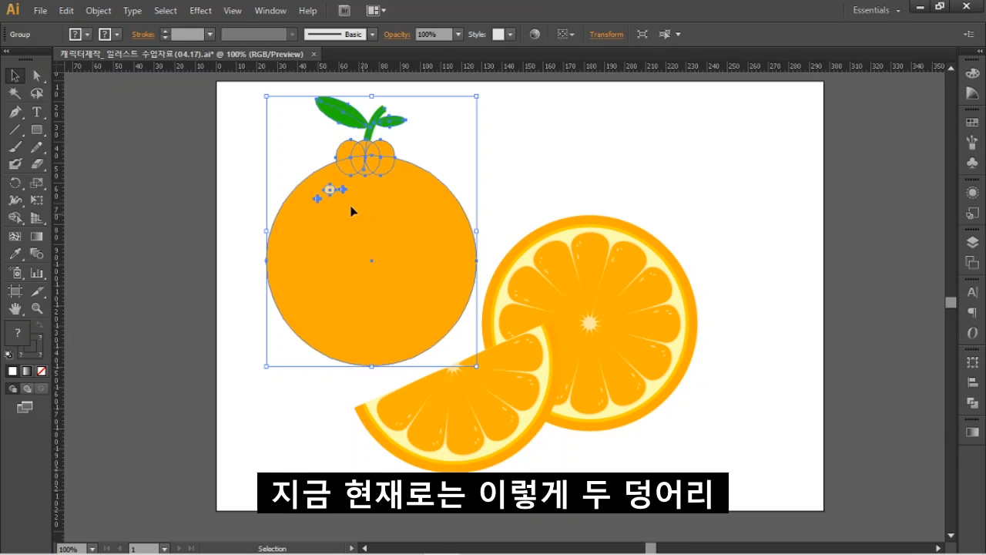
{"action": "right_click", "coordinate": [351, 207]}
{"action": "left_click", "coordinate": [410, 287]}
{"action": "left_click_drag", "start_coordinate": [365, 251], "coordinate": [365, 290]}
{"action": "left_click", "coordinate": [387, 143]}
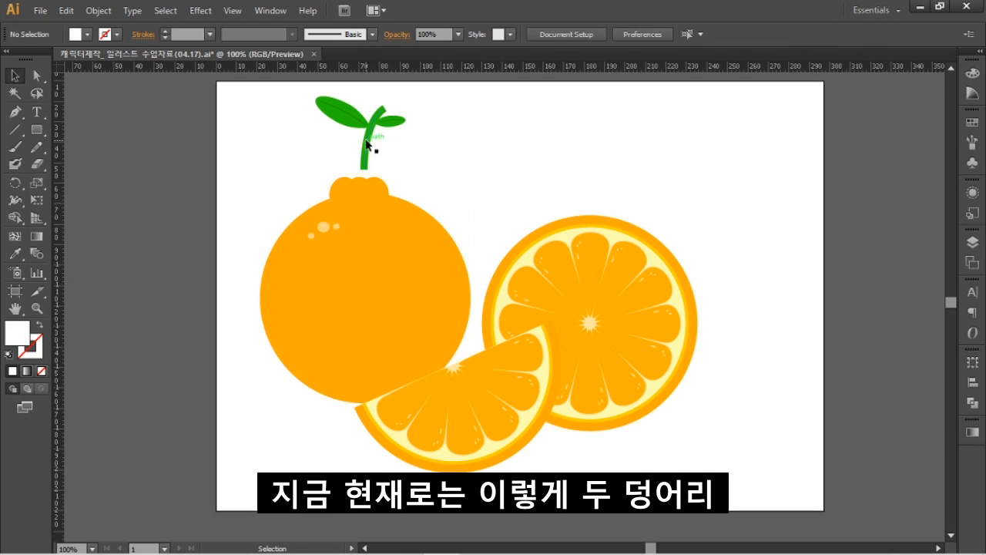
{"action": "left_click_drag", "start_coordinate": [366, 141], "coordinate": [404, 141]}
{"action": "left_click", "coordinate": [442, 215]}
Ungroup the orange's body group and move the body with its bumps separately from the highlight dots
{"action": "left_click", "coordinate": [393, 213]}
{"action": "left_click", "coordinate": [401, 146]}
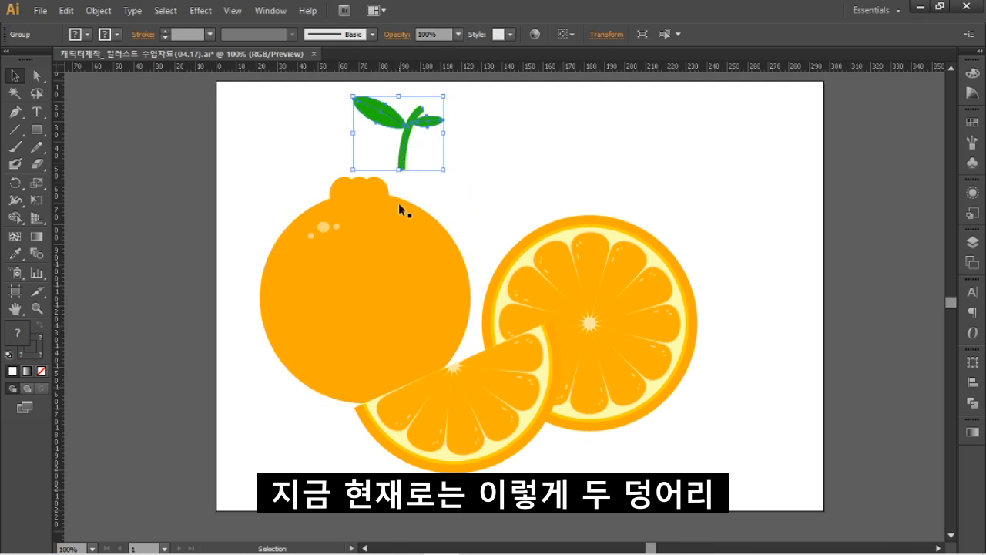
{"action": "left_click", "coordinate": [398, 202]}
{"action": "right_click", "coordinate": [369, 198]}
{"action": "left_click", "coordinate": [434, 279]}
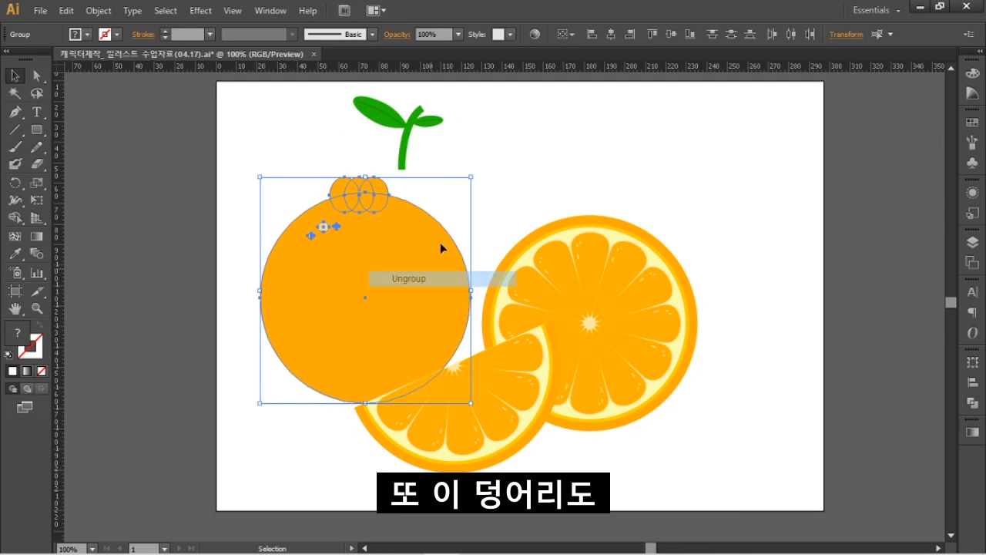
{"action": "left_click", "coordinate": [441, 202]}
{"action": "left_click_drag", "start_coordinate": [376, 195], "coordinate": [424, 186]}
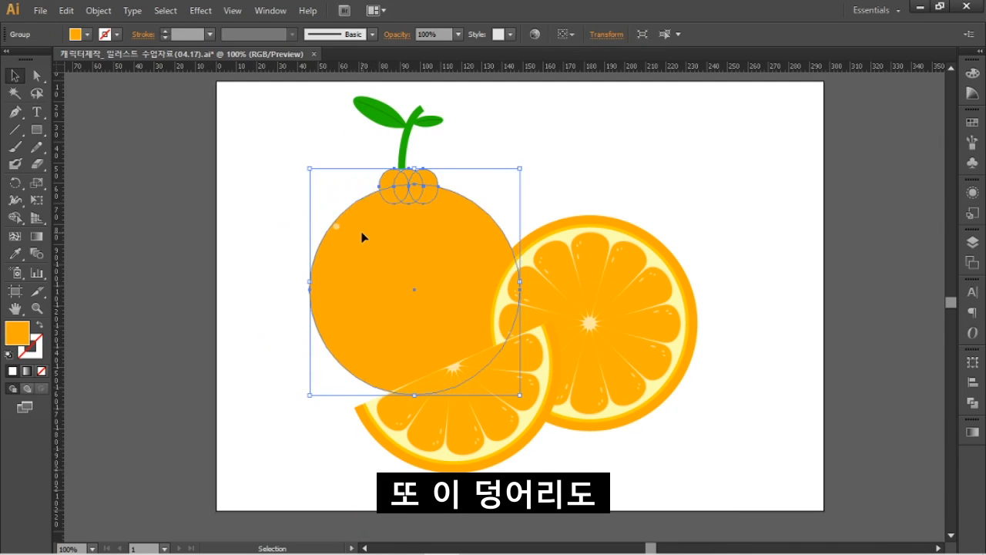
{"action": "left_click_drag", "start_coordinate": [392, 243], "coordinate": [329, 293]}
{"action": "left_click", "coordinate": [387, 248]}
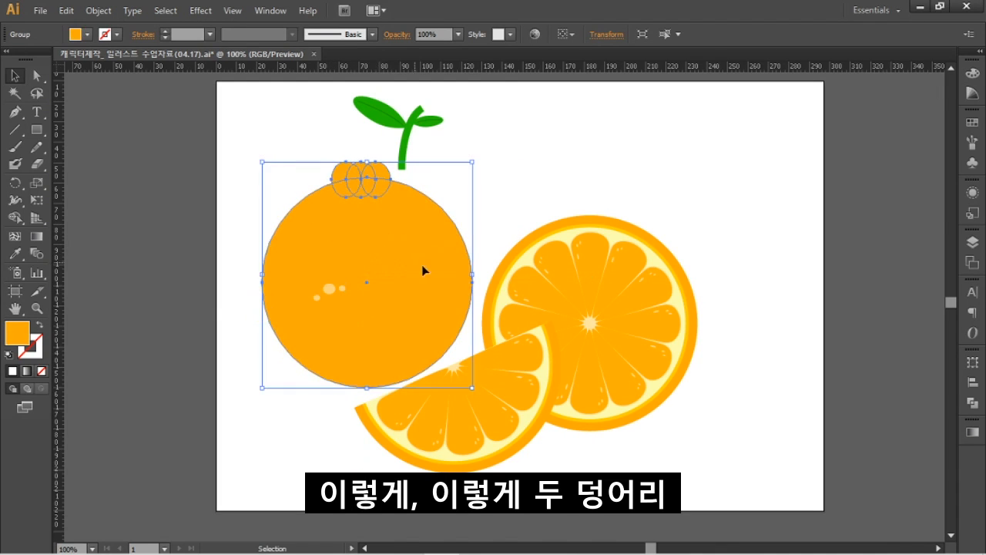
Ungroup the body from its bumps, moving the bumps up to the left and the round body slightly down
{"action": "right_click", "coordinate": [348, 198]}
{"action": "left_click", "coordinate": [403, 282]}
{"action": "left_click", "coordinate": [470, 191]}
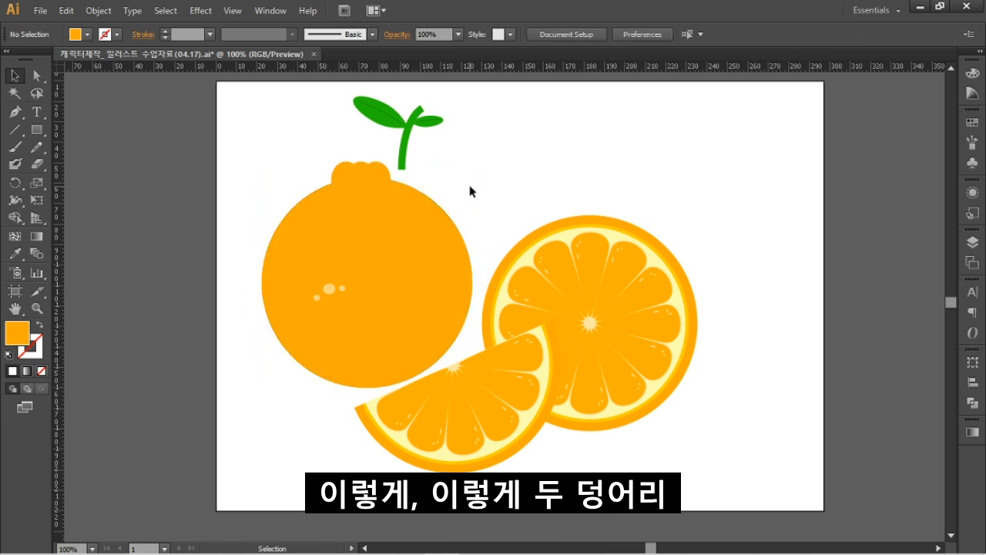
{"action": "left_click_drag", "start_coordinate": [379, 172], "coordinate": [341, 146]}
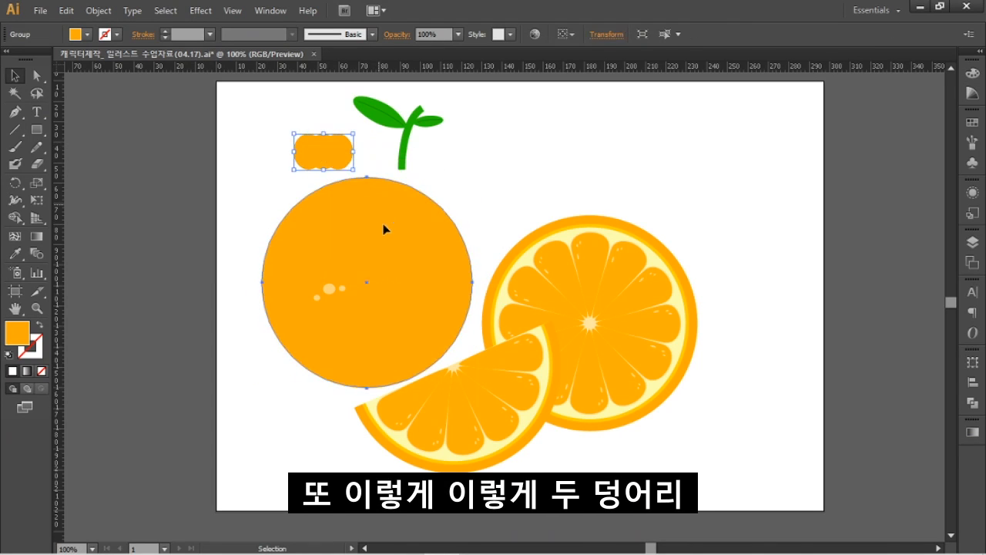
{"action": "left_click_drag", "start_coordinate": [385, 229], "coordinate": [391, 256]}
Ungroup the three small bump circles and spread them apart above the body
{"action": "left_click", "coordinate": [337, 161]}
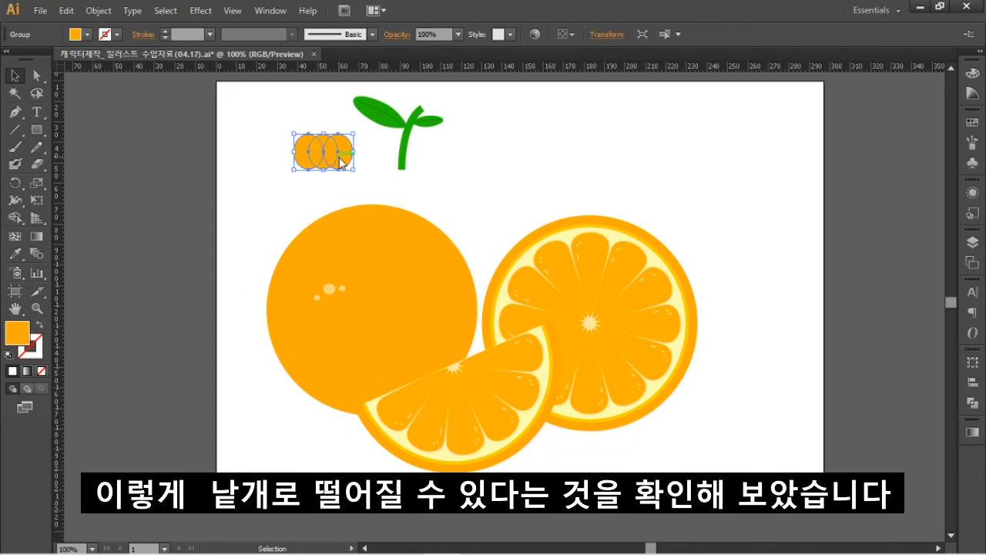
{"action": "right_click", "coordinate": [337, 161]}
{"action": "left_click", "coordinate": [380, 241]}
{"action": "left_click", "coordinate": [459, 184]}
{"action": "left_click_drag", "start_coordinate": [341, 161], "coordinate": [319, 196]}
{"action": "left_click_drag", "start_coordinate": [299, 160], "coordinate": [282, 184]}
{"action": "left_click", "coordinate": [487, 220]}
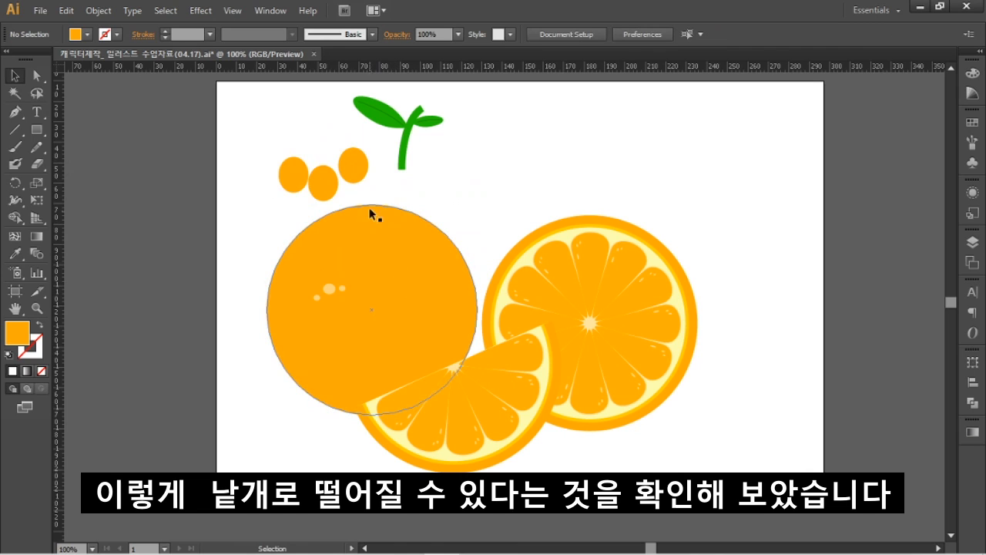
Move the leftmost small circle up, select the loose orange pieces together, and clear the selection
{"action": "left_click_drag", "start_coordinate": [296, 185], "coordinate": [297, 157]}
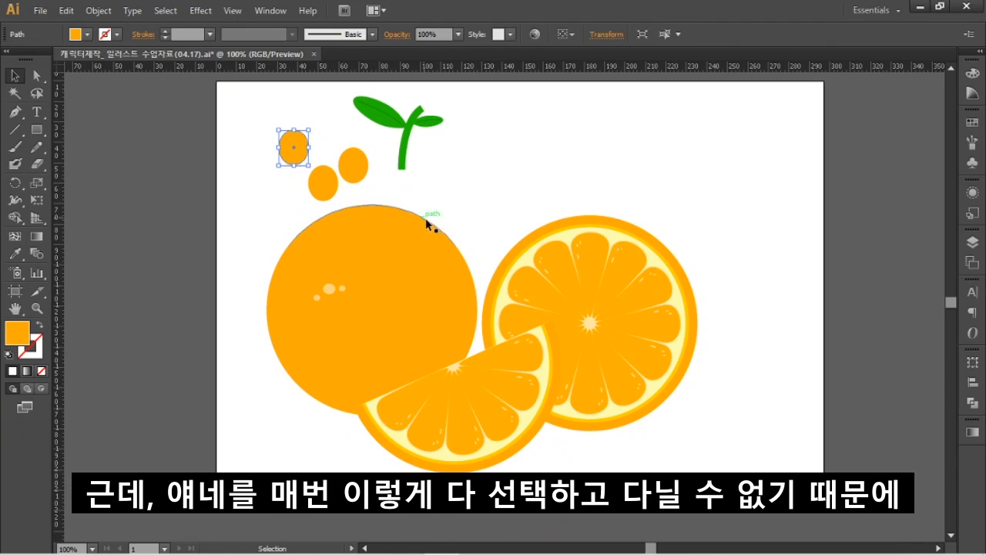
{"action": "left_click_drag", "start_coordinate": [481, 237], "coordinate": [219, 110]}
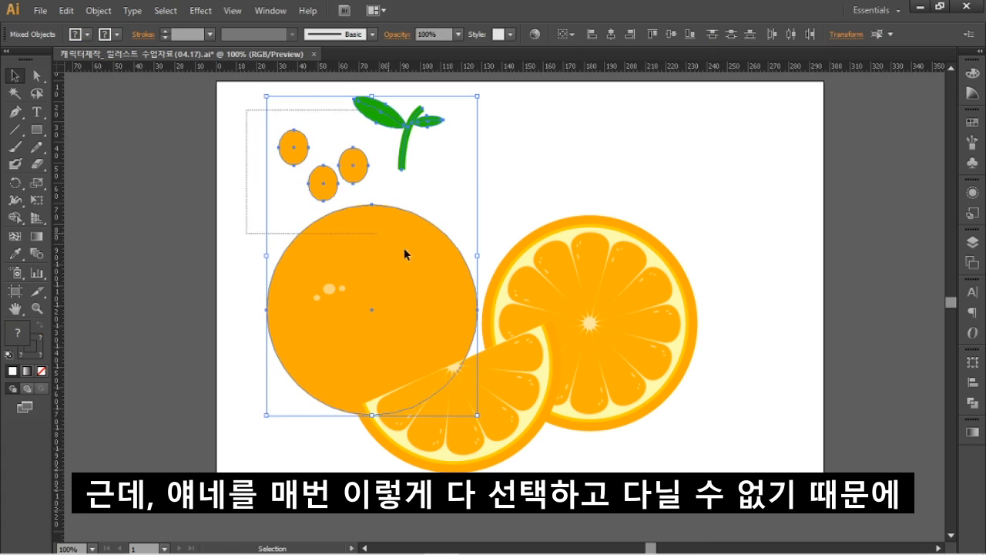
{"action": "left_click", "coordinate": [497, 191]}
Line up the three small circles in an overlapping row, align their top edges, and group them
{"action": "left_click_drag", "start_coordinate": [297, 161], "coordinate": [272, 145]}
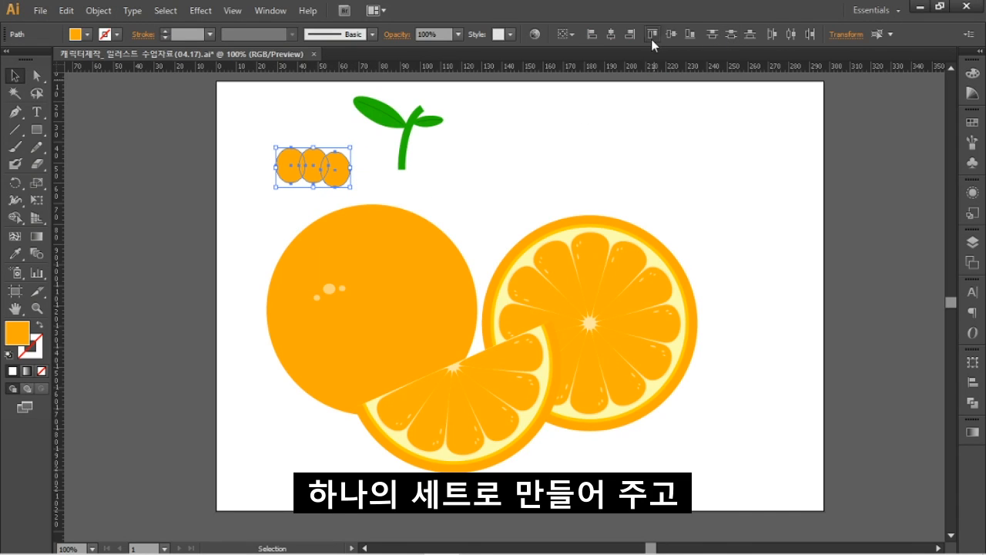
{"action": "right_click", "coordinate": [318, 165]}
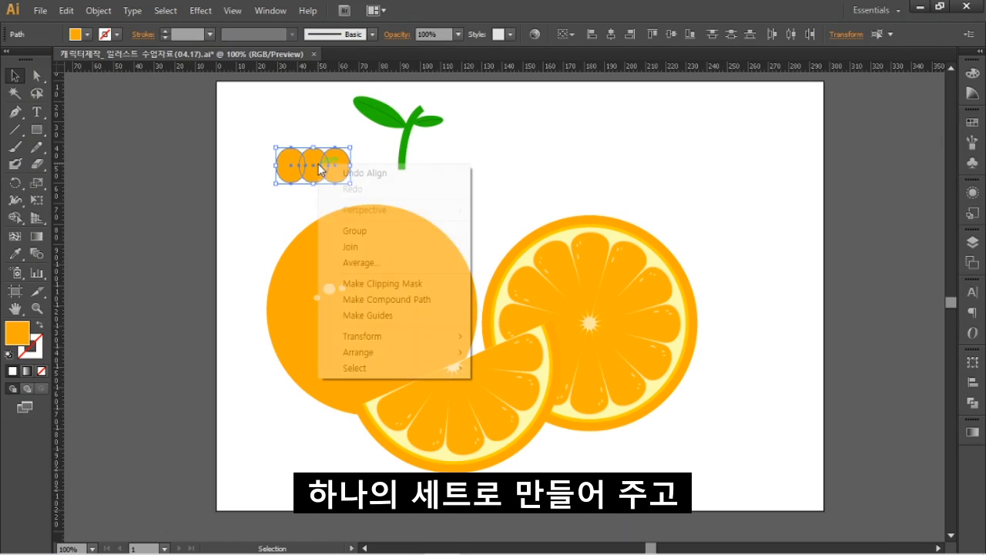
{"action": "left_click", "coordinate": [366, 230]}
{"action": "left_click", "coordinate": [365, 202]}
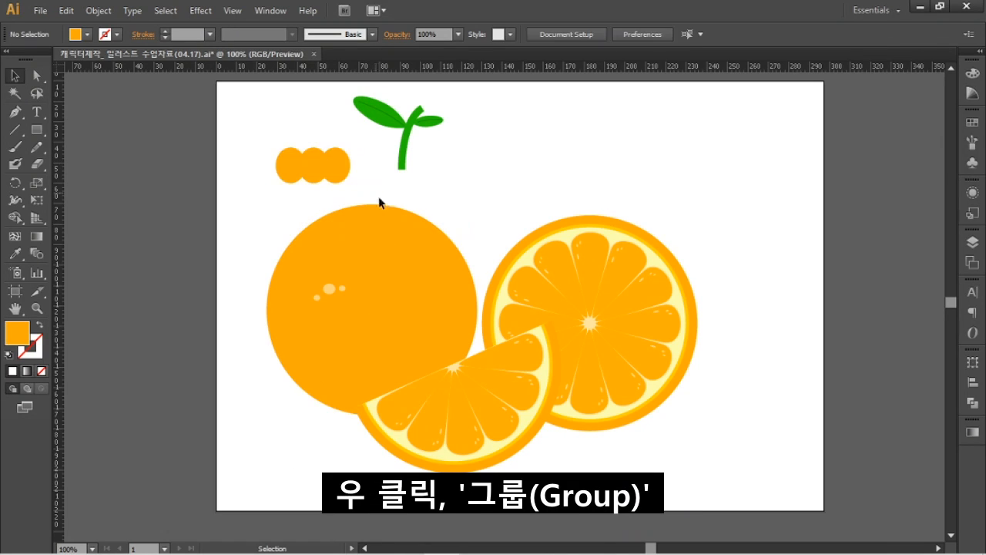
Place the row of three small circles over the upper edge of the round body and group it with the body
{"action": "left_click_drag", "start_coordinate": [393, 263], "coordinate": [367, 236]}
{"action": "left_click_drag", "start_coordinate": [324, 169], "coordinate": [364, 183]}
{"action": "left_click", "coordinate": [352, 220], "text": "shift"}
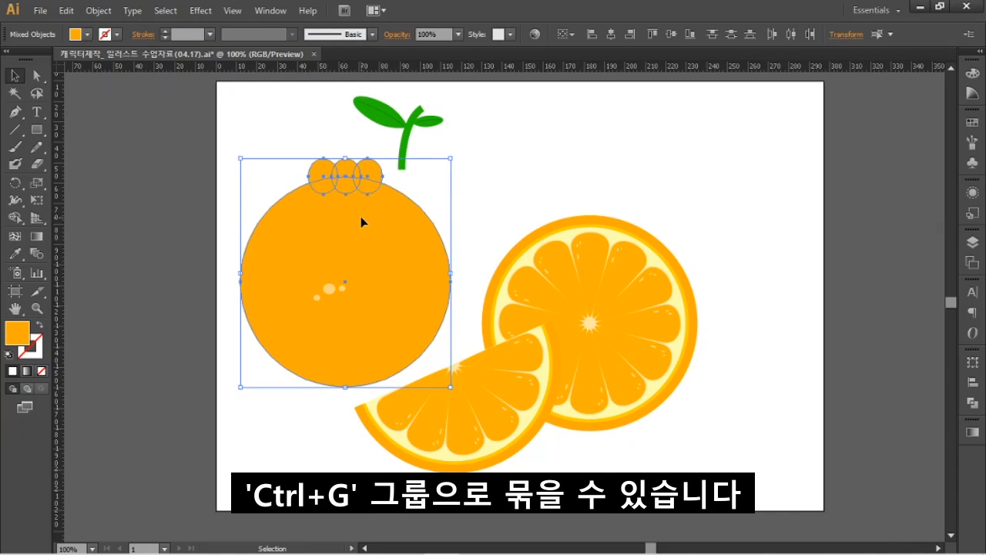
{"action": "key", "text": "ctrl+g"}
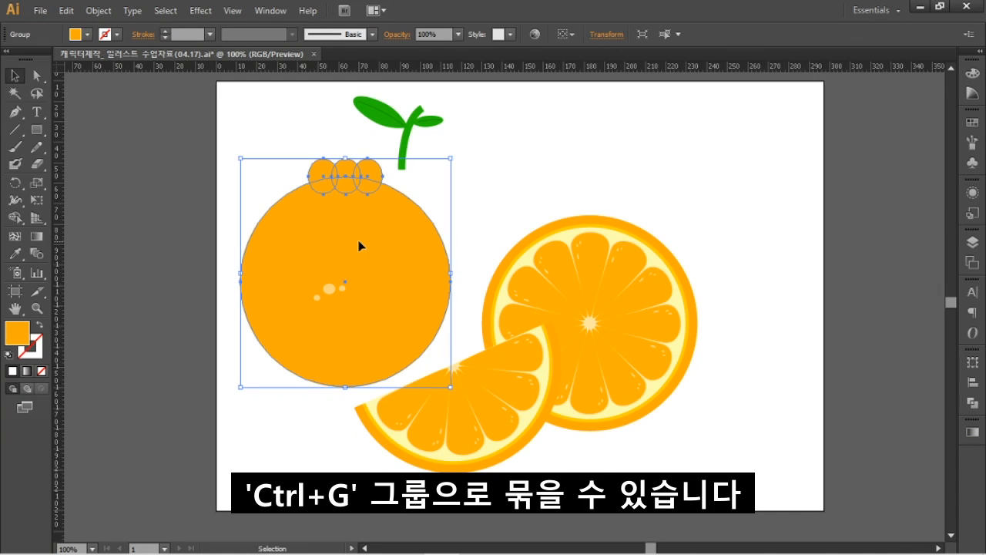
Move the highlight dots to the upper left of the body and group them with the body and bumps
{"action": "left_click", "coordinate": [499, 195]}
{"action": "left_click_drag", "start_coordinate": [332, 289], "coordinate": [298, 227]}
{"action": "left_click", "coordinate": [379, 235], "text": "shift"}
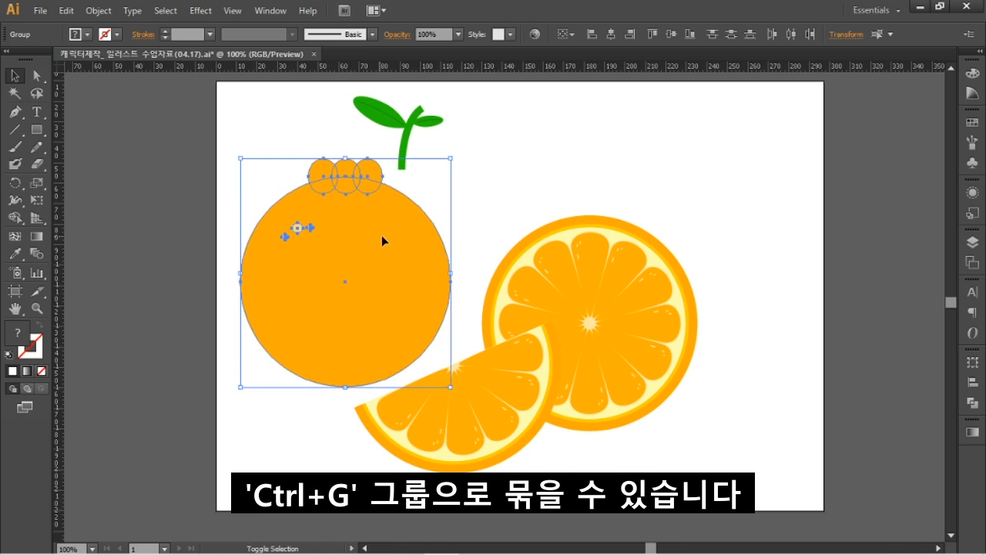
{"action": "left_click", "coordinate": [495, 205]}
Fit the leafy stem onto the middle of the bumps and group it with the orange's body
{"action": "mouse_move", "coordinate": [397, 247]}
{"action": "left_mouse_down"}
{"action": "mouse_move", "coordinate": [392, 316]}
{"action": "mouse_move", "coordinate": [398, 247]}
{"action": "mouse_move", "coordinate": [398, 261]}
{"action": "left_mouse_up"}
{"action": "left_click_drag", "start_coordinate": [405, 151], "coordinate": [351, 172]}
{"action": "left_click_drag", "start_coordinate": [351, 172], "coordinate": [351, 173]}
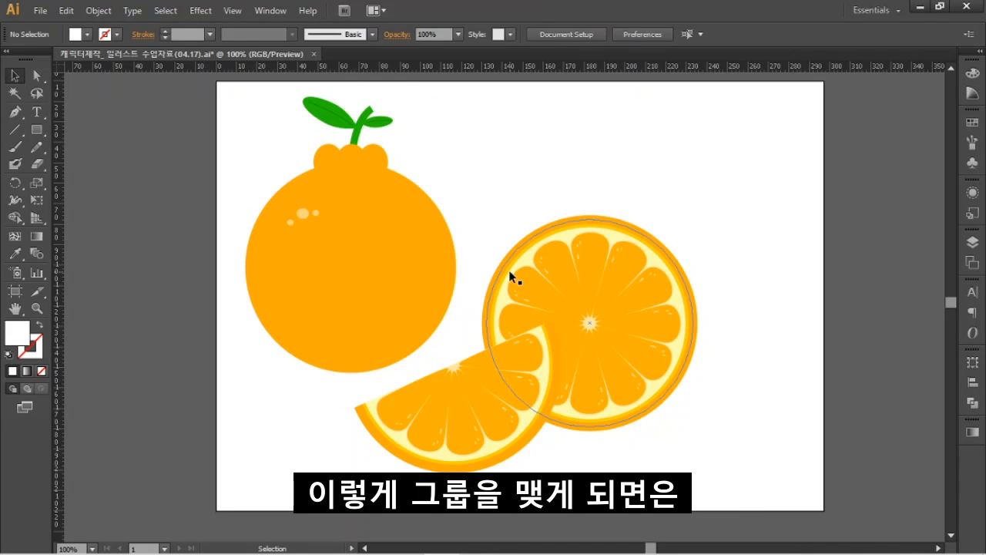
{"action": "left_click", "coordinate": [470, 220]}
Move the round slice and the wedge up and to the right, and reposition the whole orange, each as one group
{"action": "left_click_drag", "start_coordinate": [470, 222], "coordinate": [391, 228]}
{"action": "left_click", "coordinate": [575, 280]}
{"action": "left_click_drag", "start_coordinate": [661, 308], "coordinate": [688, 233]}
{"action": "left_click", "coordinate": [743, 376]}
{"action": "left_click_drag", "start_coordinate": [521, 422], "coordinate": [619, 351]}
{"action": "left_click", "coordinate": [662, 440]}
{"action": "left_click_drag", "start_coordinate": [355, 324], "coordinate": [370, 342]}
{"action": "left_click", "coordinate": [455, 441]}
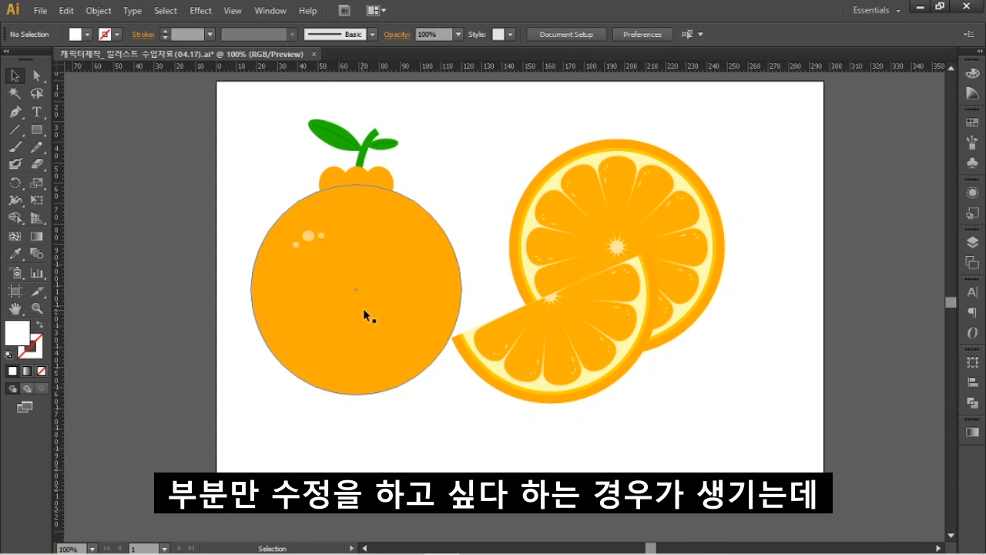
Select the whole orange, review the commands available for the group, and leave it grouped
{"action": "left_click", "coordinate": [408, 256]}
{"action": "right_click", "coordinate": [373, 211]}
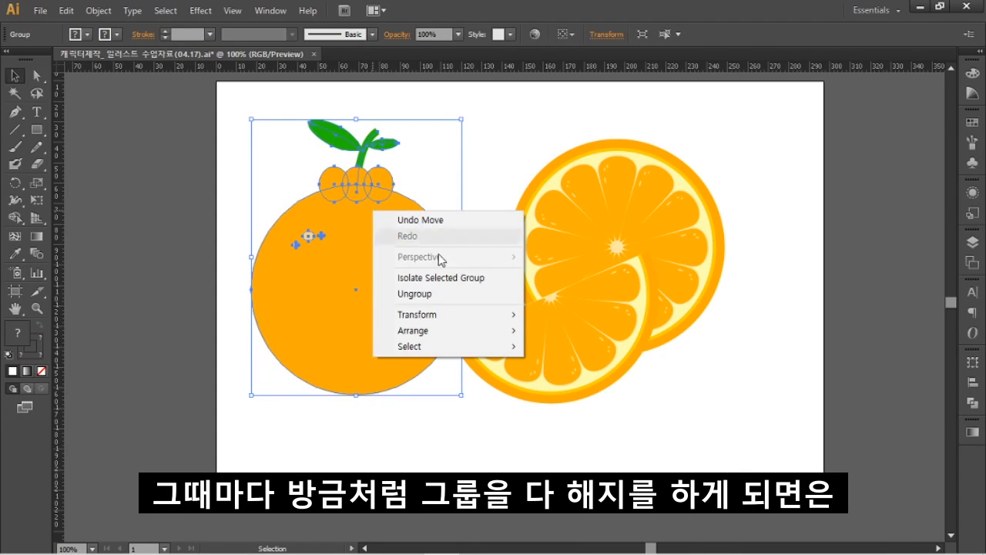
{"action": "left_click", "coordinate": [481, 167]}
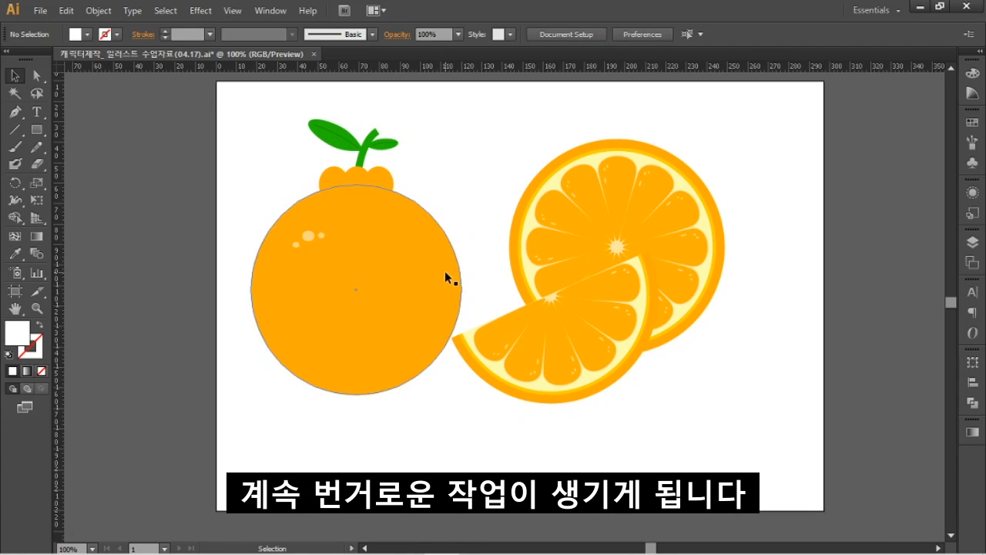
Select the highlight dots and the body in turn to check what gets selected in the group, and clear the selection
{"action": "left_click", "coordinate": [306, 237]}
{"action": "left_click", "coordinate": [449, 208]}
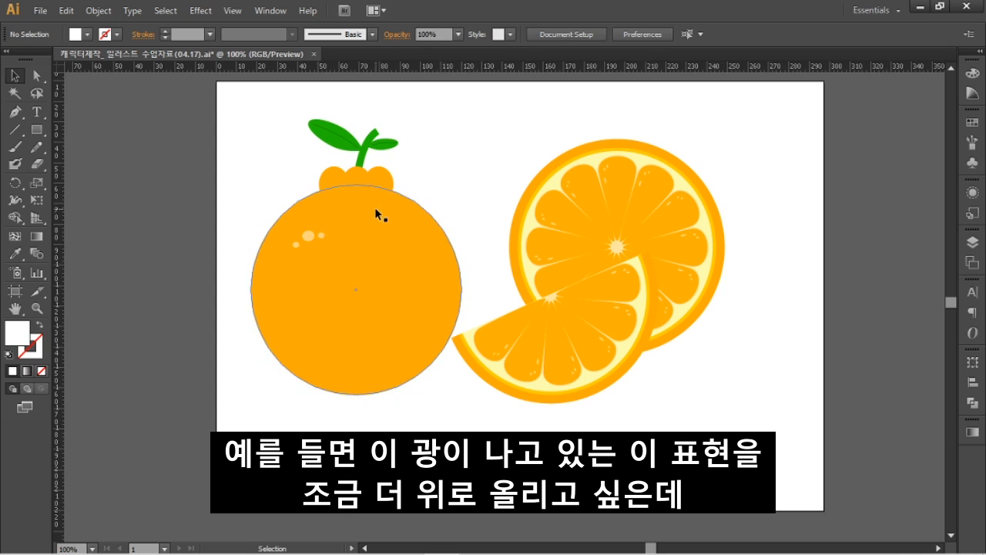
{"action": "left_click", "coordinate": [313, 245]}
{"action": "left_click_drag", "start_coordinate": [314, 245], "coordinate": [388, 195]}
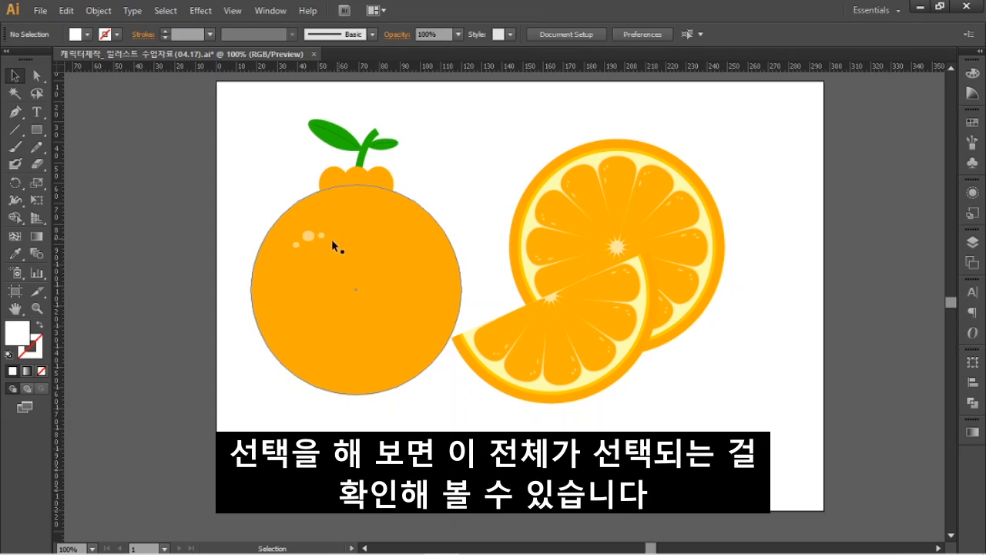
{"action": "left_click", "coordinate": [378, 233]}
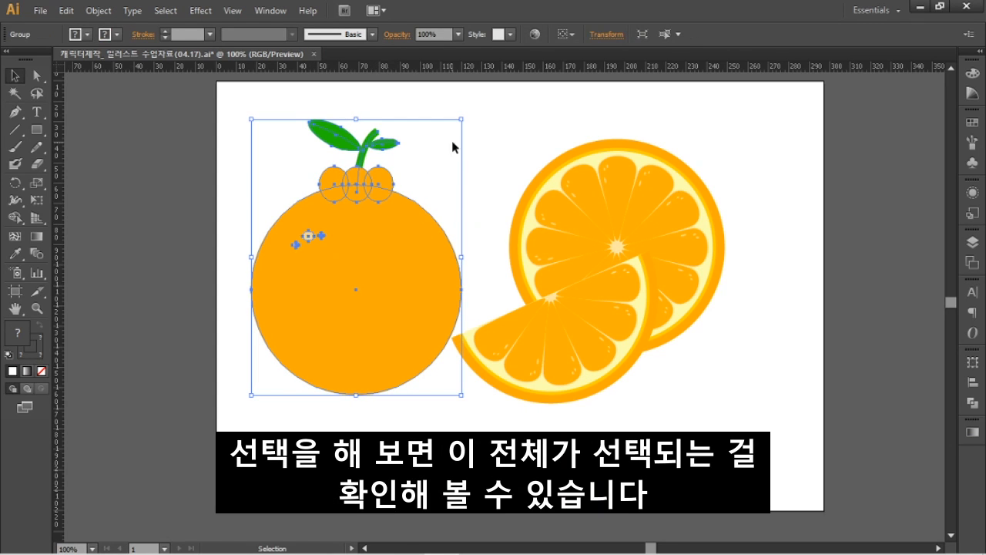
{"action": "left_click", "coordinate": [484, 158]}
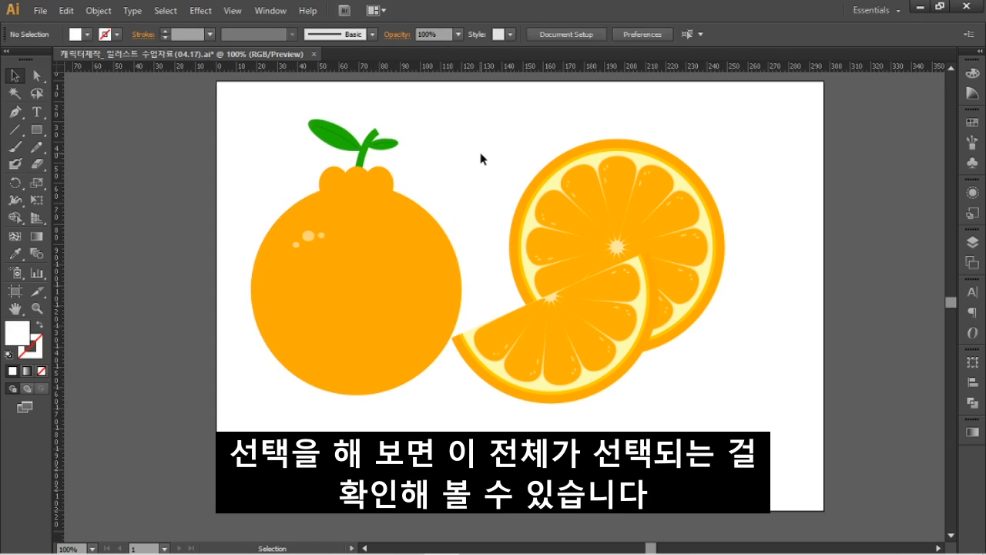
{"action": "left_click", "coordinate": [312, 231]}
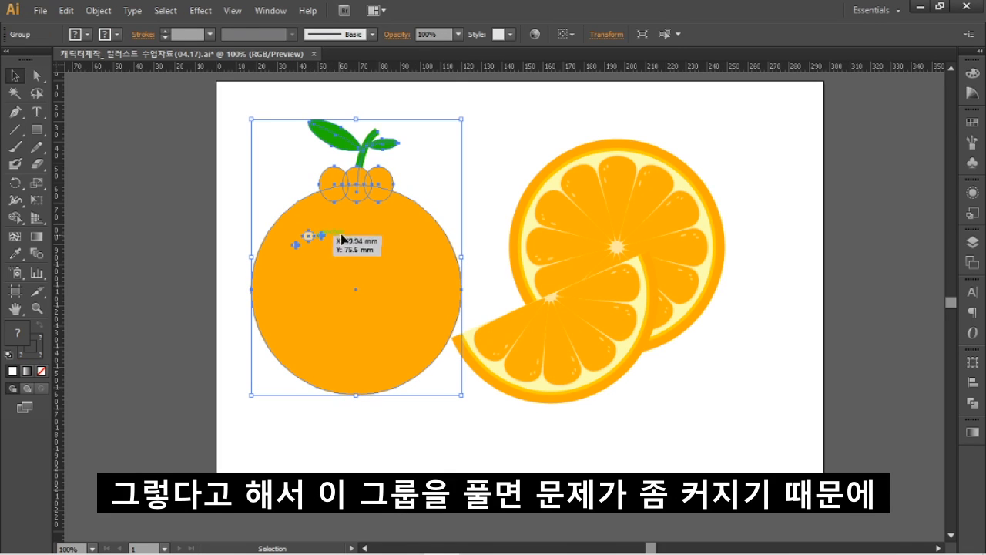
{"action": "left_click", "coordinate": [446, 192]}
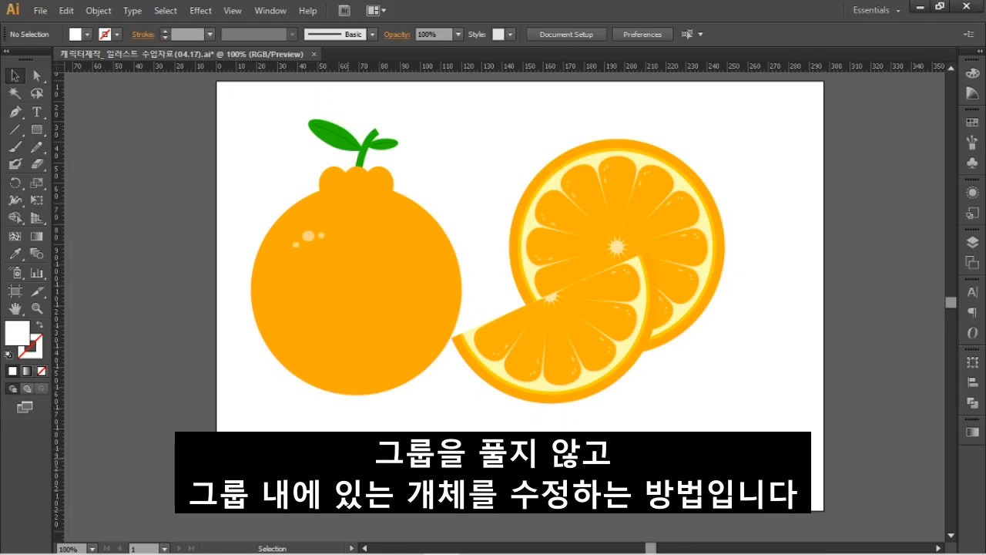
Enter isolation mode for the whole orange group and go into the nested group holding the body, bumps and highlights
{"action": "left_click", "coordinate": [378, 208]}
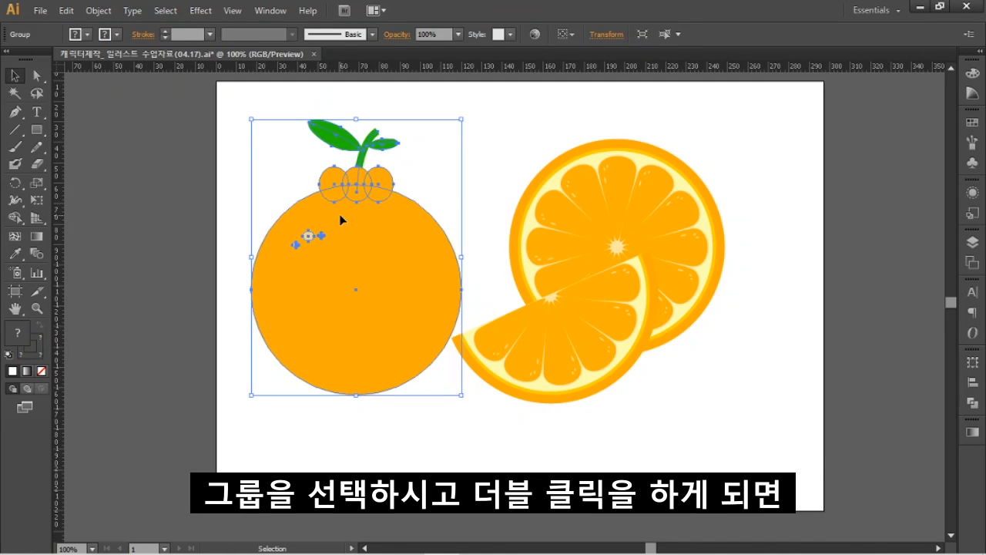
{"action": "double_click", "coordinate": [341, 216]}
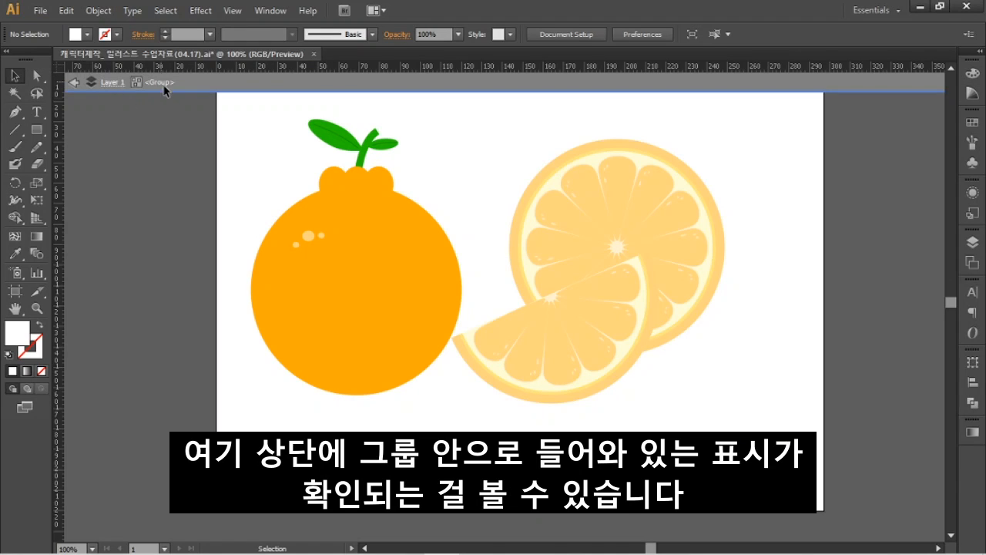
{"action": "left_click", "coordinate": [320, 263]}
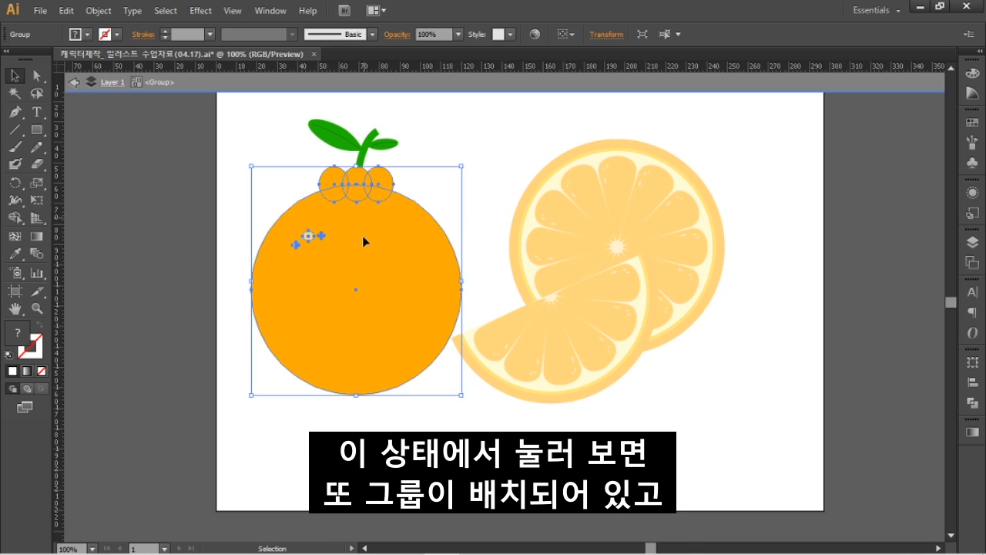
{"action": "double_click", "coordinate": [341, 224]}
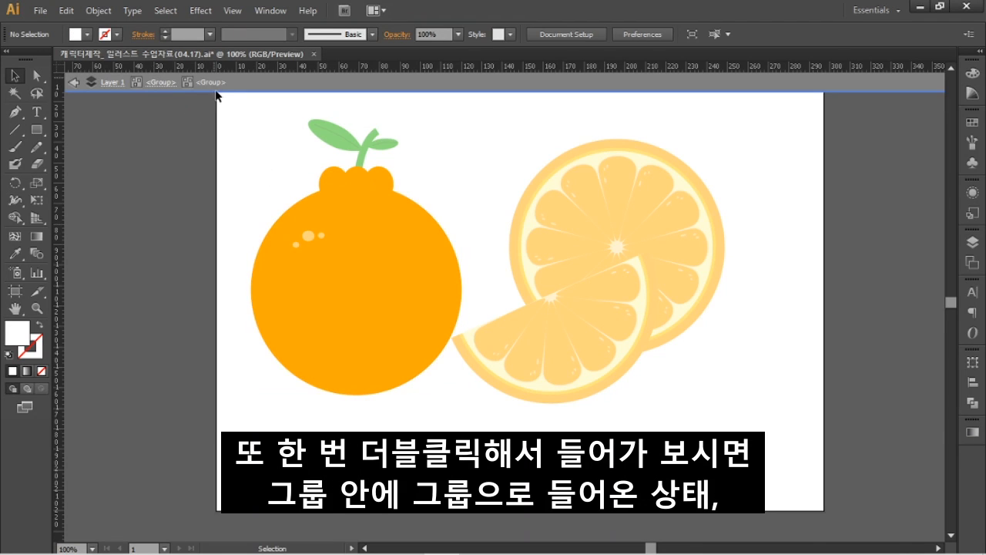
Move the highlight dots slightly up and to the right inside the isolated group, and clear the selection
{"action": "left_click", "coordinate": [306, 234]}
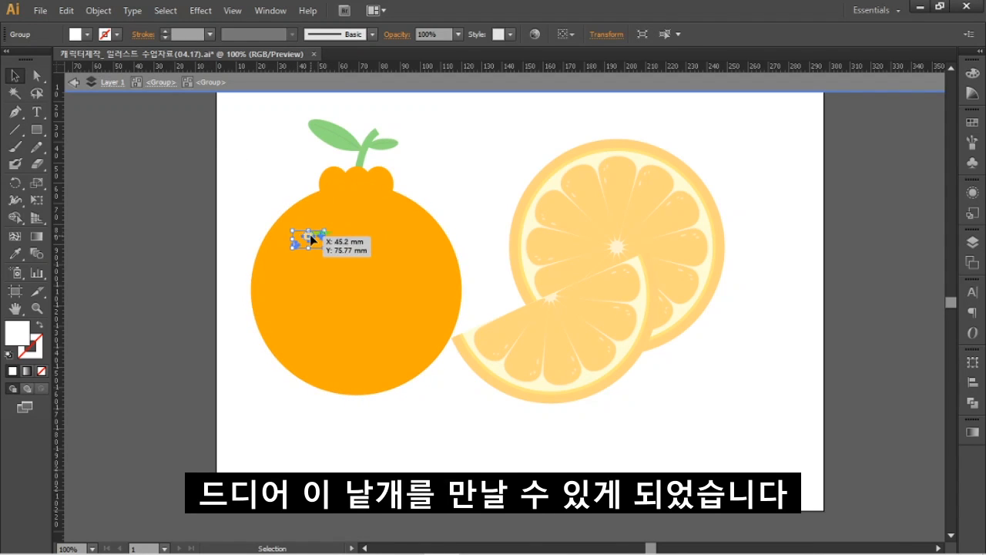
{"action": "left_click_drag", "start_coordinate": [311, 239], "coordinate": [314, 223]}
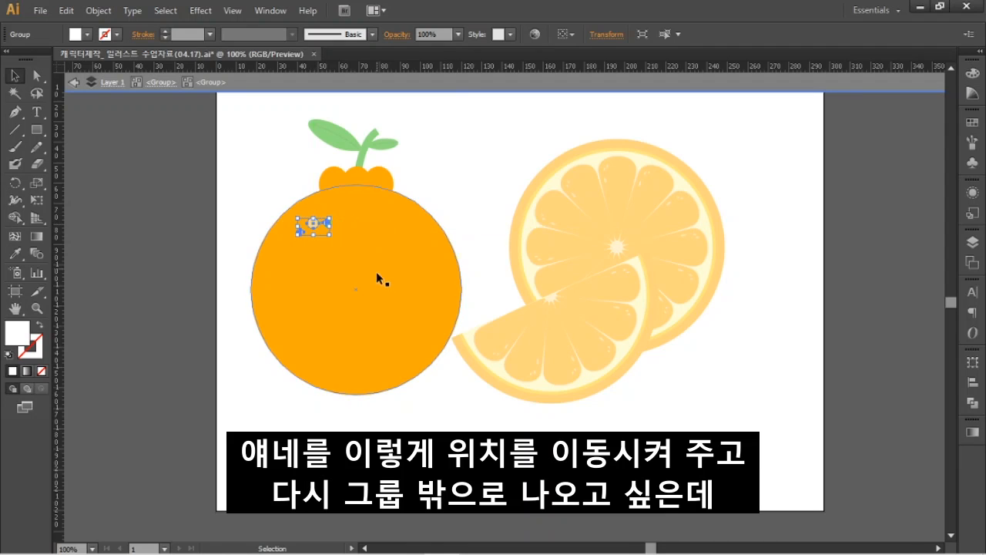
{"action": "left_click", "coordinate": [429, 191]}
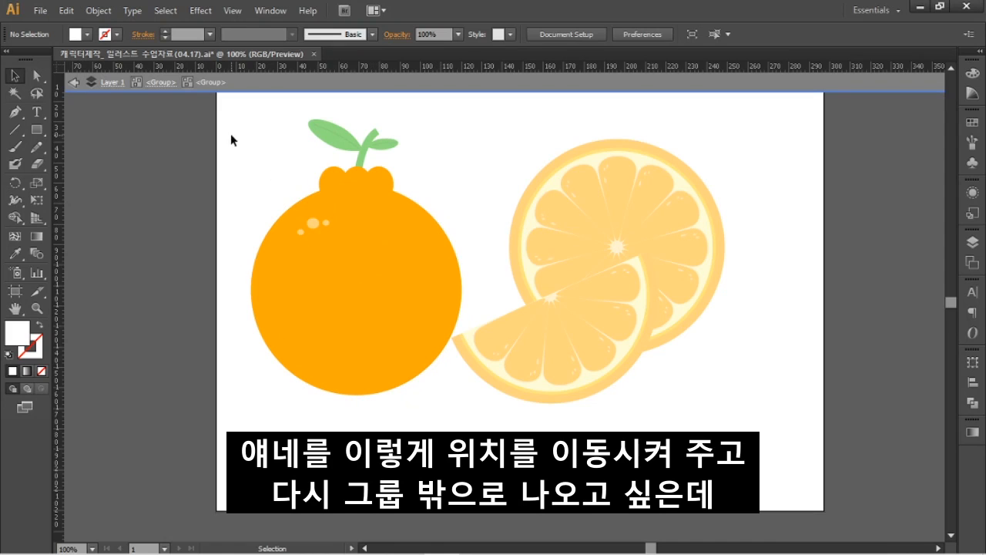
Exit isolation mode, move the whole orange group slightly down and to the left, and clear the selection
{"action": "double_click", "coordinate": [469, 159]}
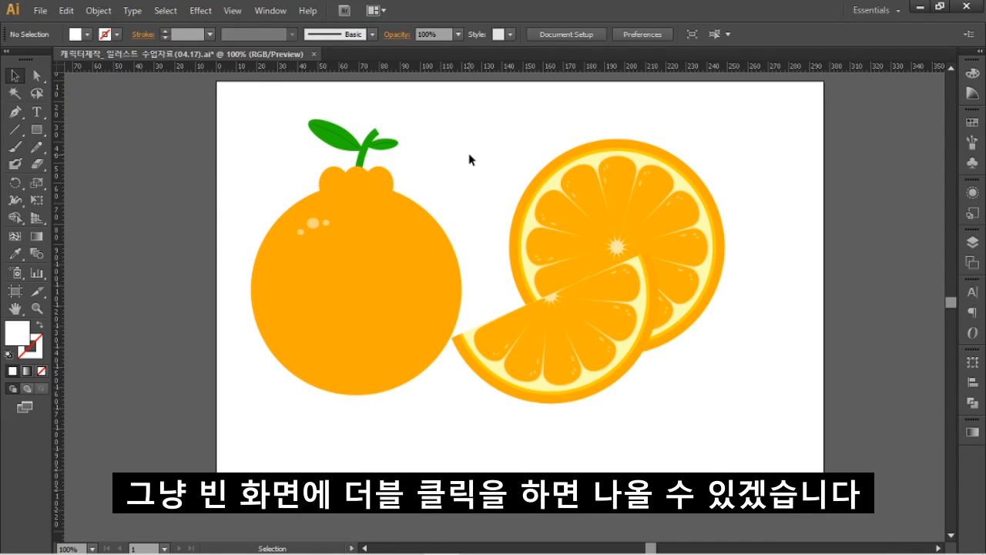
{"action": "left_click", "coordinate": [307, 254]}
{"action": "left_click_drag", "start_coordinate": [395, 277], "coordinate": [380, 294]}
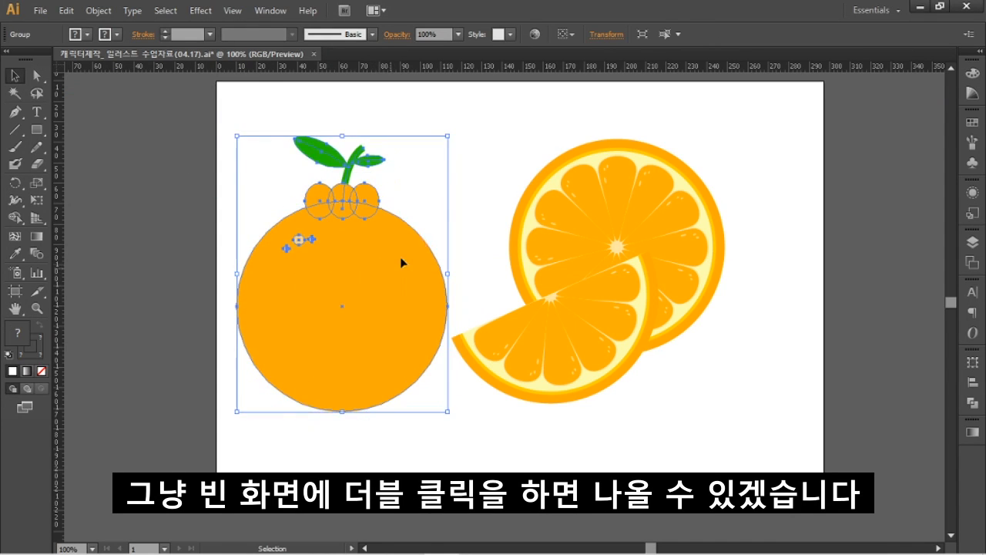
{"action": "left_click", "coordinate": [465, 198]}
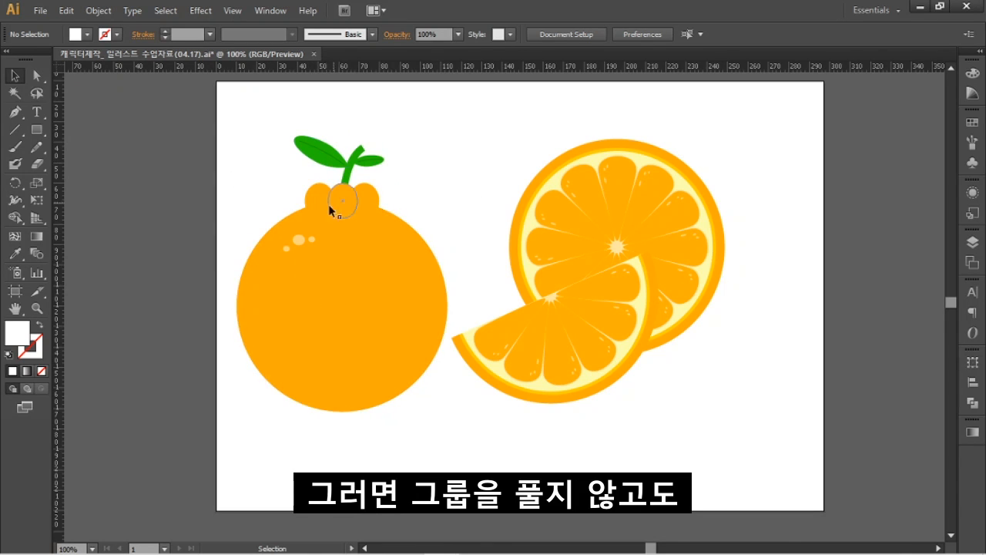
{"action": "mouse_move", "coordinate": [300, 237]}
{"action": "left_mouse_down"}
{"action": "mouse_move", "coordinate": [283, 235]}
{"action": "mouse_move", "coordinate": [316, 243]}
{"action": "left_mouse_up"}
{"action": "left_click", "coordinate": [438, 205]}
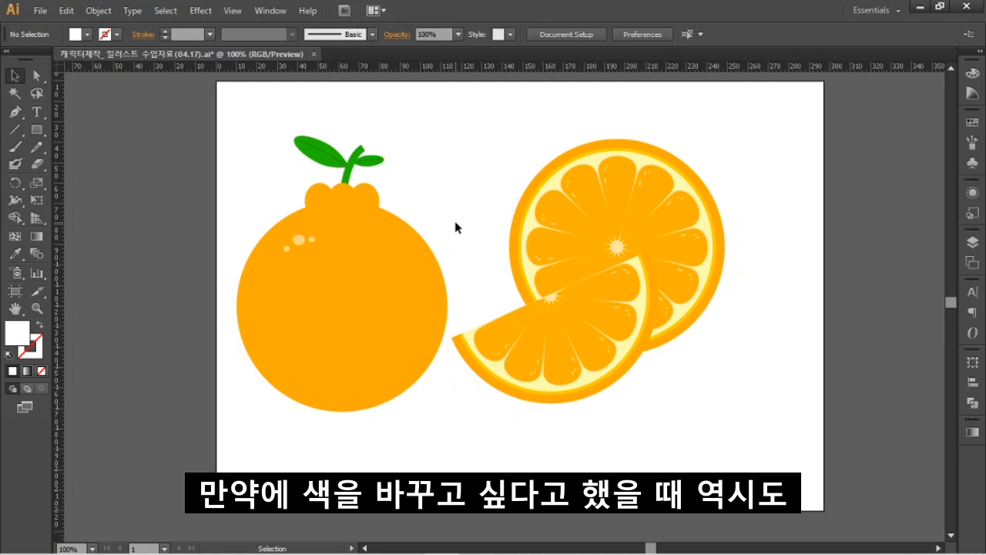
Go into the orange's nested group in isolation mode and fill the body and its three bumps with red E80803
{"action": "double_click", "coordinate": [365, 262]}
{"action": "left_click", "coordinate": [375, 261]}
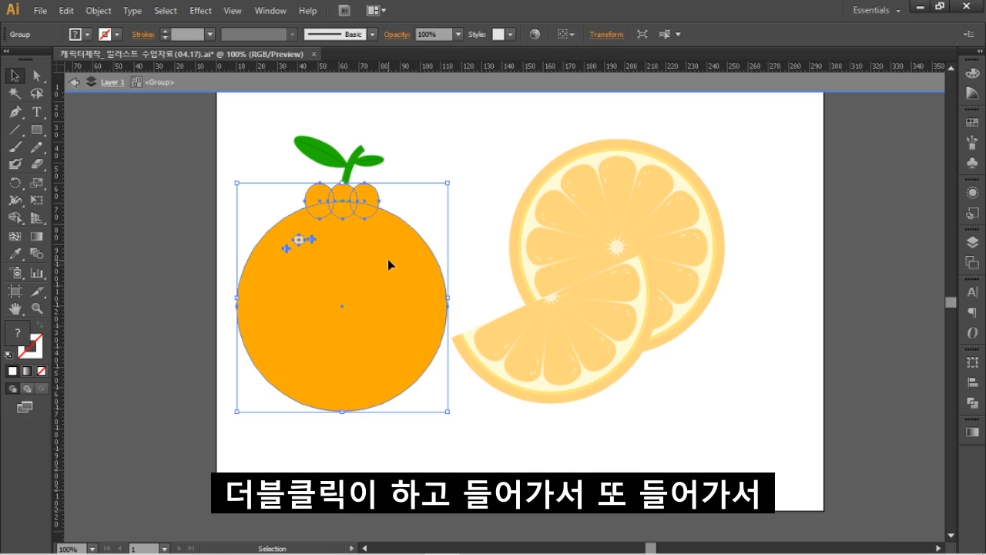
{"action": "double_click", "coordinate": [388, 259]}
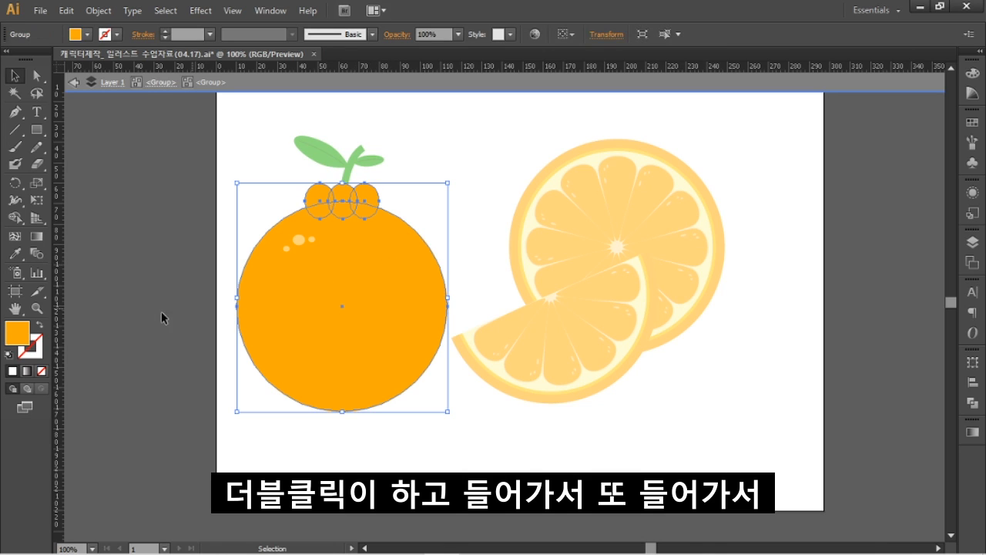
{"action": "double_click", "coordinate": [21, 337]}
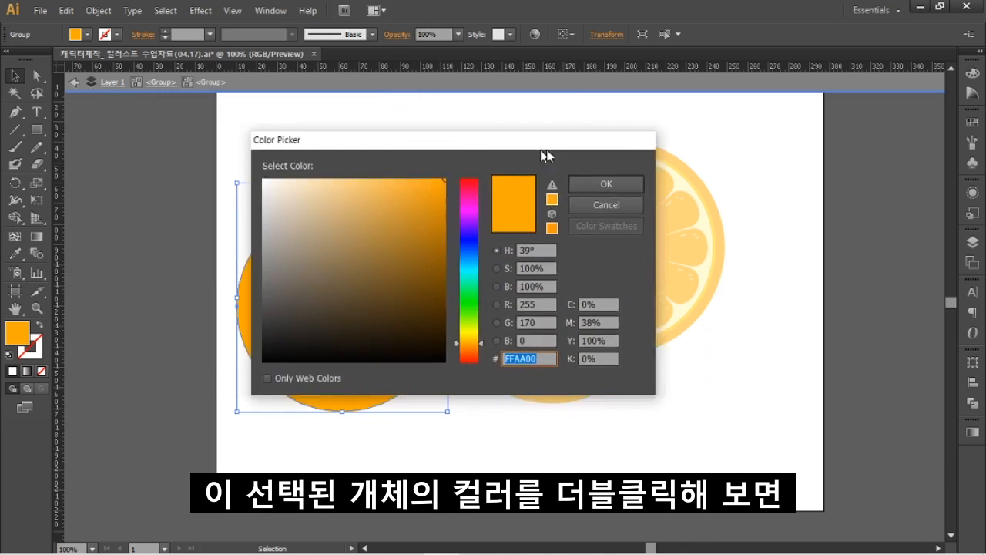
{"action": "left_click_drag", "start_coordinate": [542, 151], "coordinate": [696, 147]}
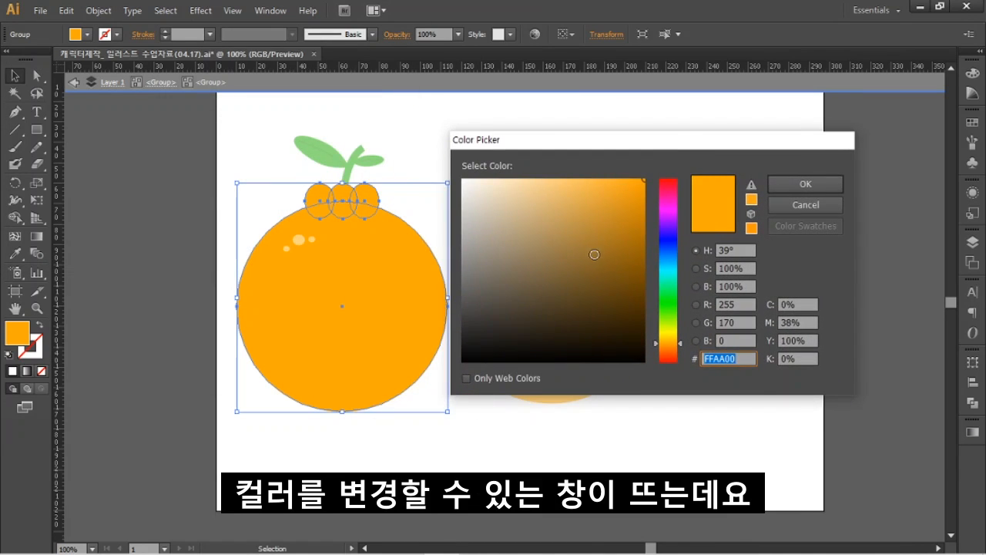
{"action": "left_click", "coordinate": [667, 312]}
{"action": "left_click_drag", "start_coordinate": [612, 273], "coordinate": [644, 194]}
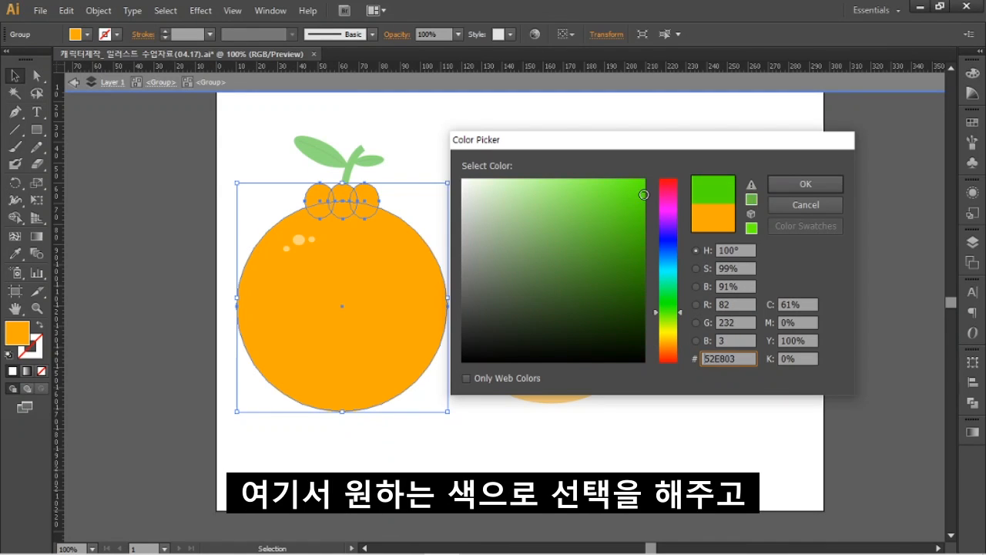
{"action": "left_click", "coordinate": [670, 283]}
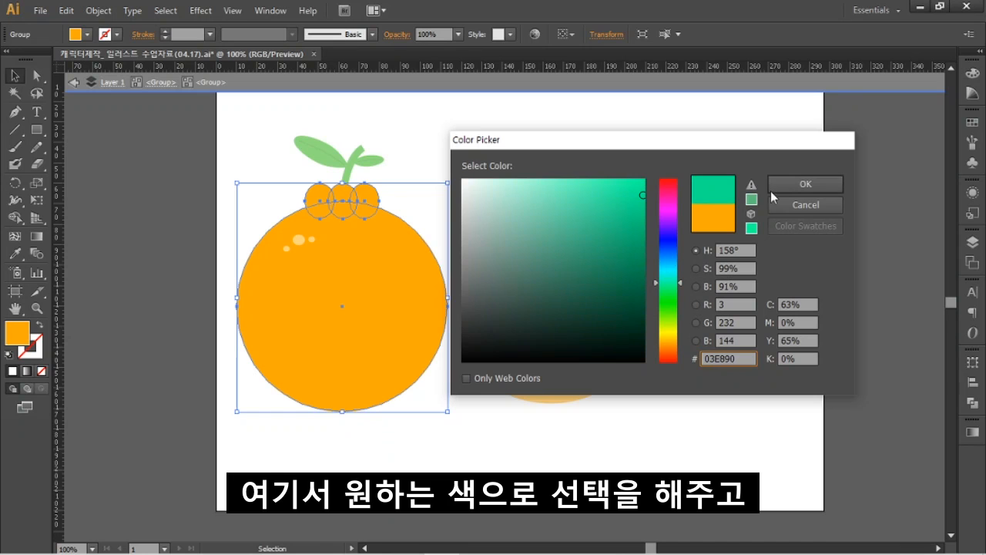
{"action": "left_click", "coordinate": [673, 363]}
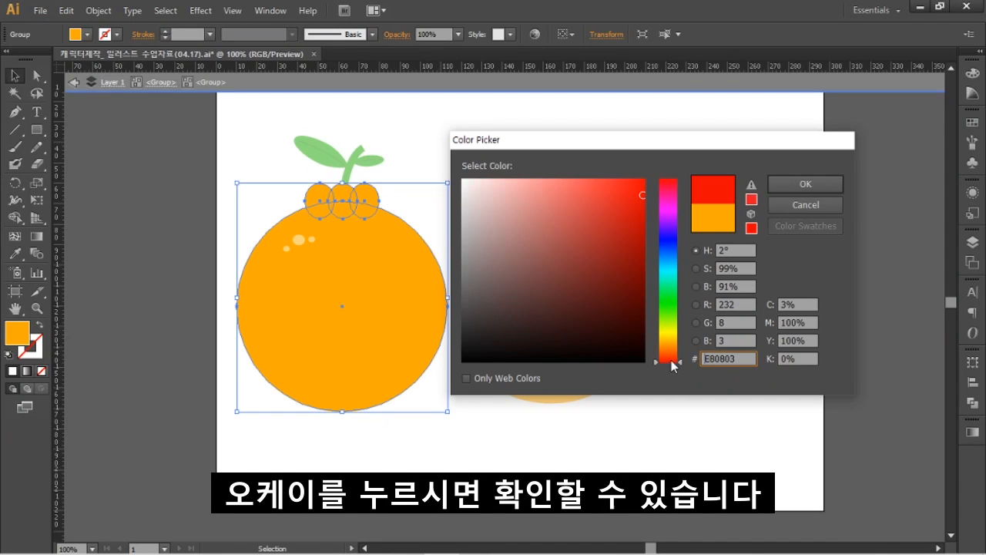
{"action": "left_click", "coordinate": [805, 184]}
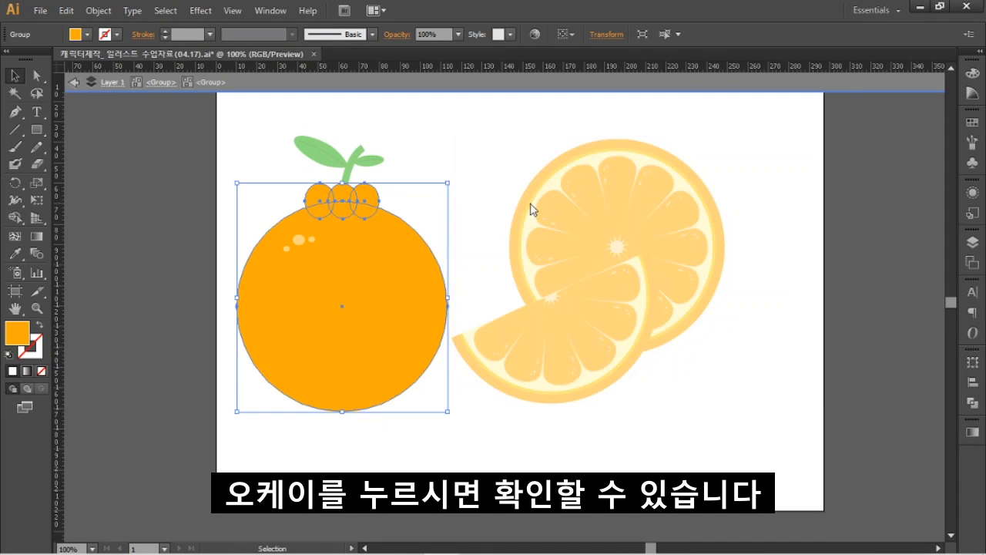
Exit isolation mode, select the red fruit to check that it is still grouped, and clear the selection
{"action": "left_click", "coordinate": [480, 159]}
{"action": "double_click", "coordinate": [479, 154]}
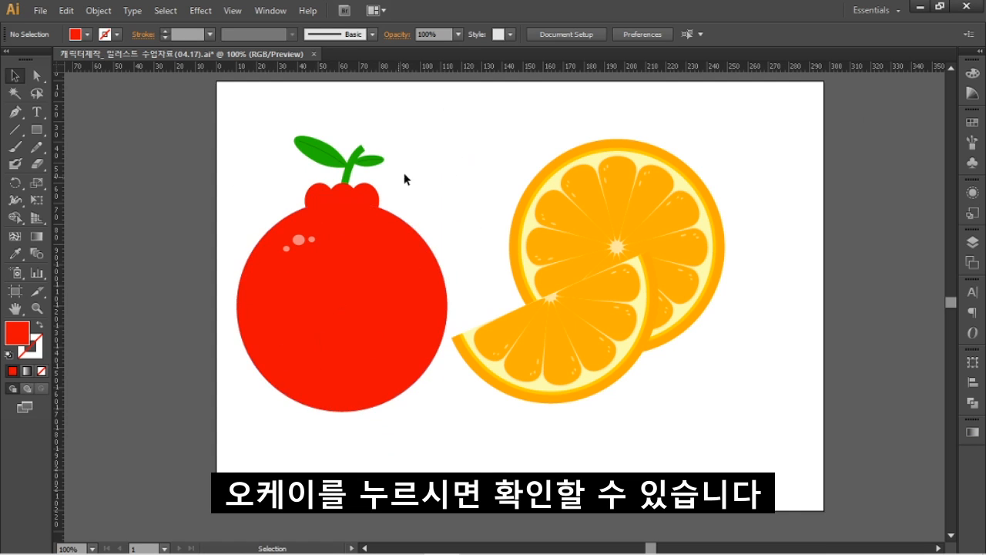
{"action": "left_click", "coordinate": [369, 288]}
{"action": "left_click", "coordinate": [464, 199]}
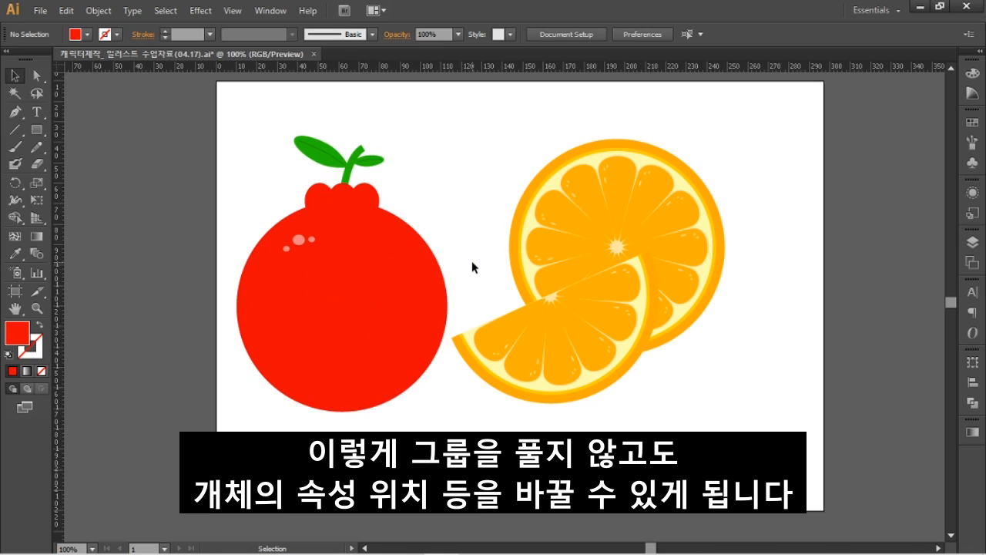
Go through the fruit's nested groups in isolation mode down to the three bumps, and return to the full artwork
{"action": "double_click", "coordinate": [373, 243]}
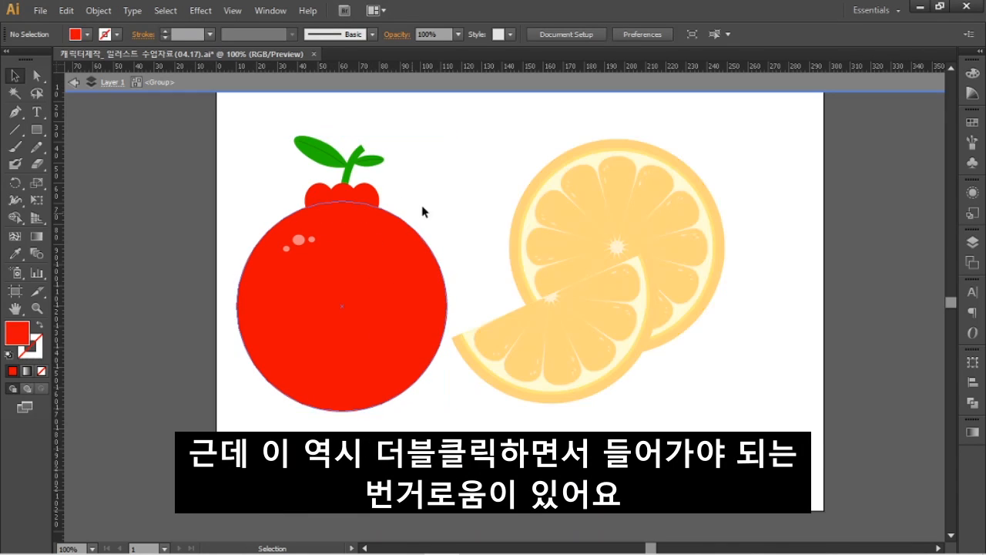
{"action": "double_click", "coordinate": [365, 207]}
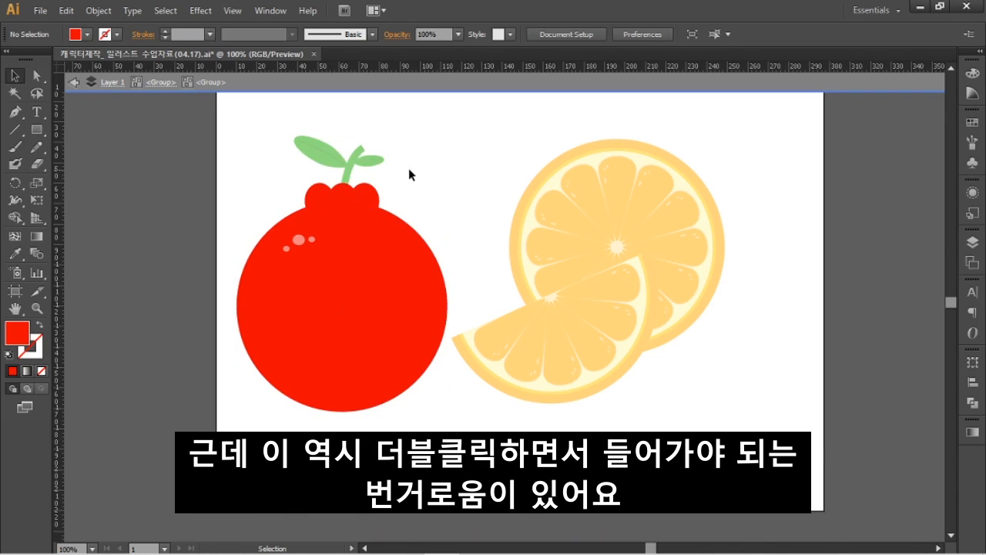
{"action": "left_click", "coordinate": [359, 203]}
{"action": "double_click", "coordinate": [347, 202]}
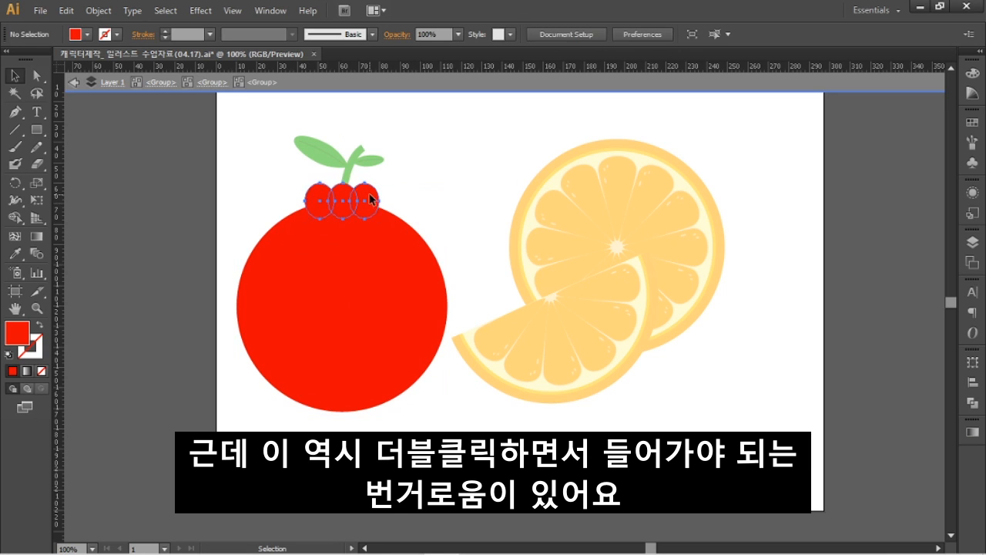
{"action": "double_click", "coordinate": [439, 199]}
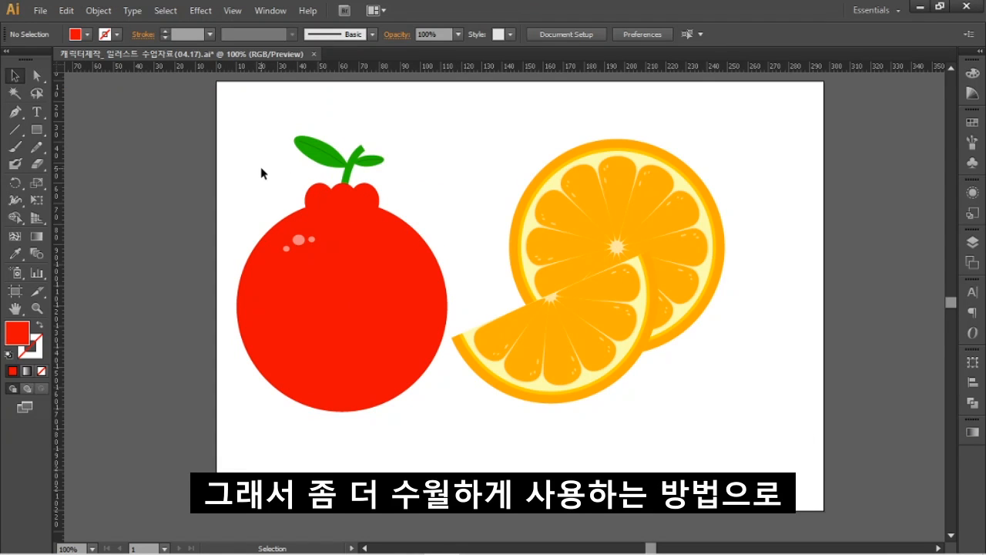
Use the Direct Selection tool to pick the three bumps and the body one by one without entering the group
{"action": "left_click", "coordinate": [36, 74]}
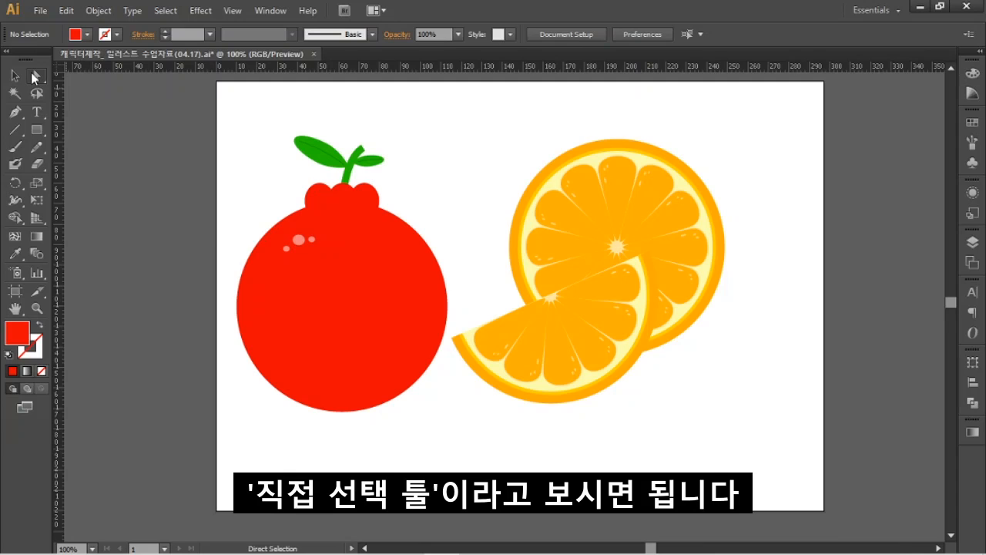
{"action": "left_click", "coordinate": [365, 201]}
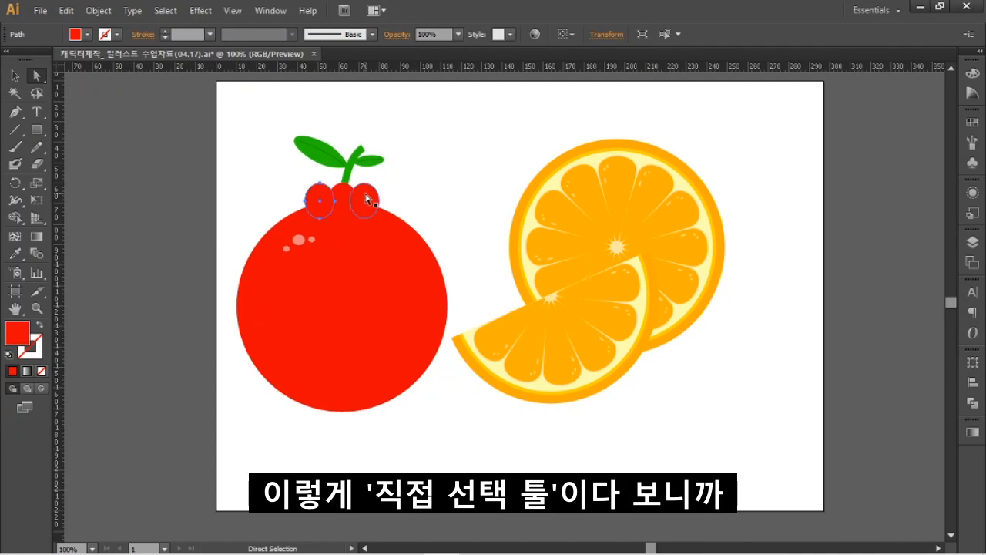
{"action": "left_click", "coordinate": [365, 198]}
{"action": "left_click", "coordinate": [343, 198]}
{"action": "left_click", "coordinate": [311, 201]}
{"action": "left_click", "coordinate": [298, 225]}
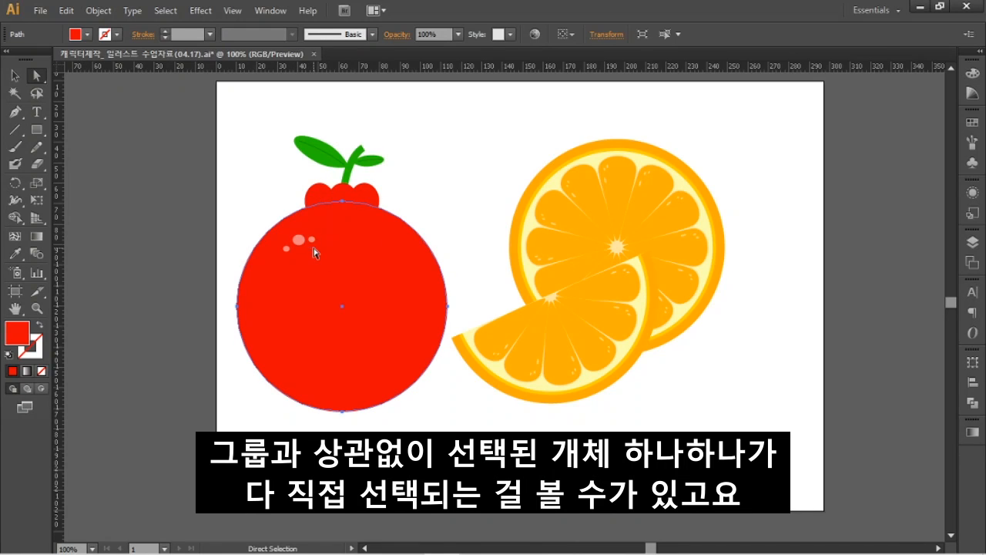
{"action": "left_click", "coordinate": [319, 201]}
{"action": "left_click", "coordinate": [345, 199]}
{"action": "left_click", "coordinate": [366, 199]}
{"action": "left_click", "coordinate": [321, 199]}
Fill only the middle bump with blue 3C05E5 using direct selection
{"action": "left_click", "coordinate": [346, 198]}
{"action": "double_click", "coordinate": [18, 333]}
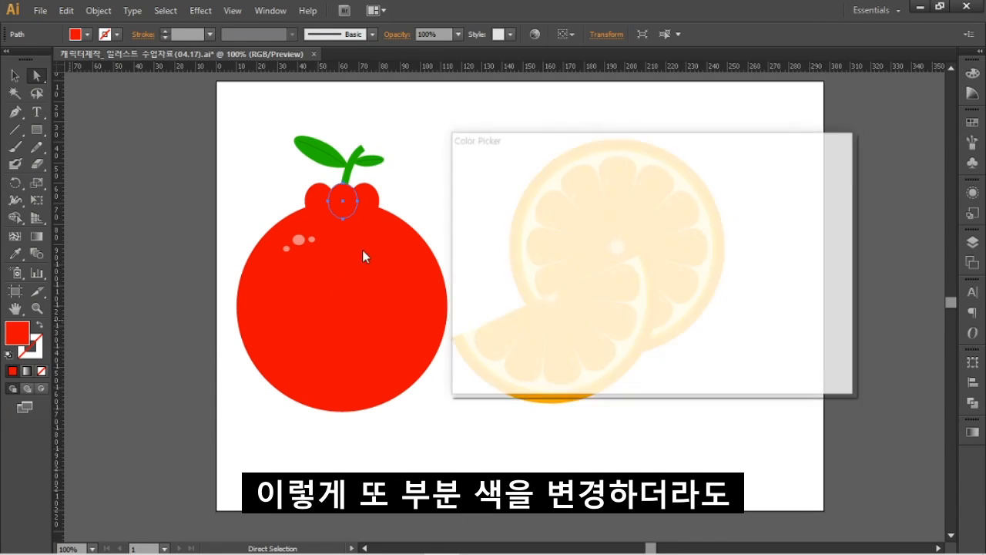
{"action": "left_click", "coordinate": [667, 233]}
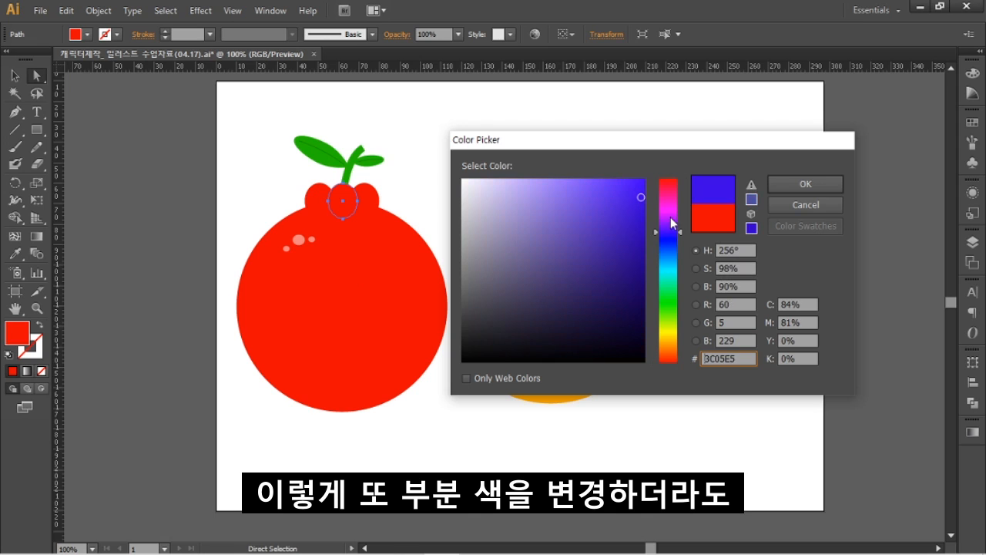
{"action": "left_click", "coordinate": [805, 184]}
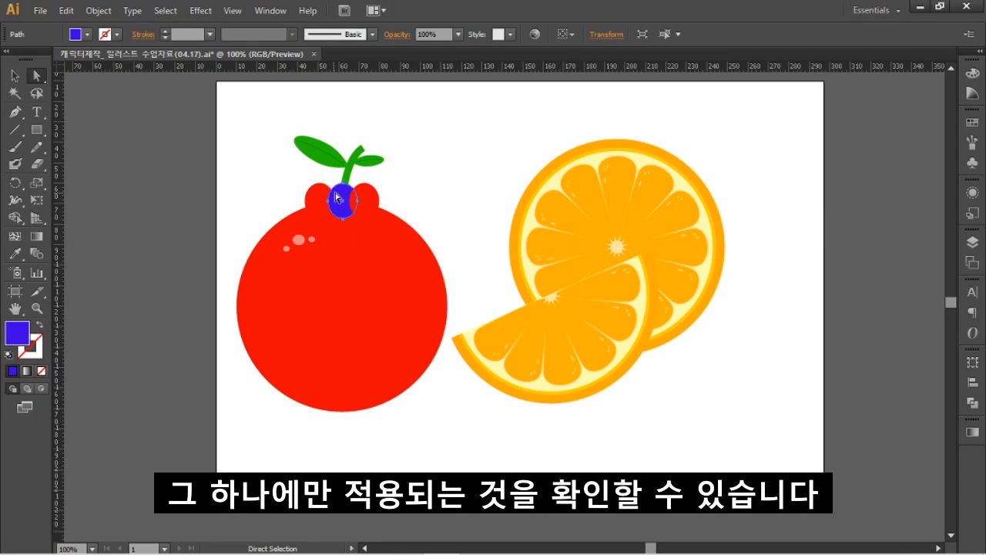
Fill all three bumps together with a lighter red and clear the selection
{"action": "left_click", "coordinate": [355, 236]}
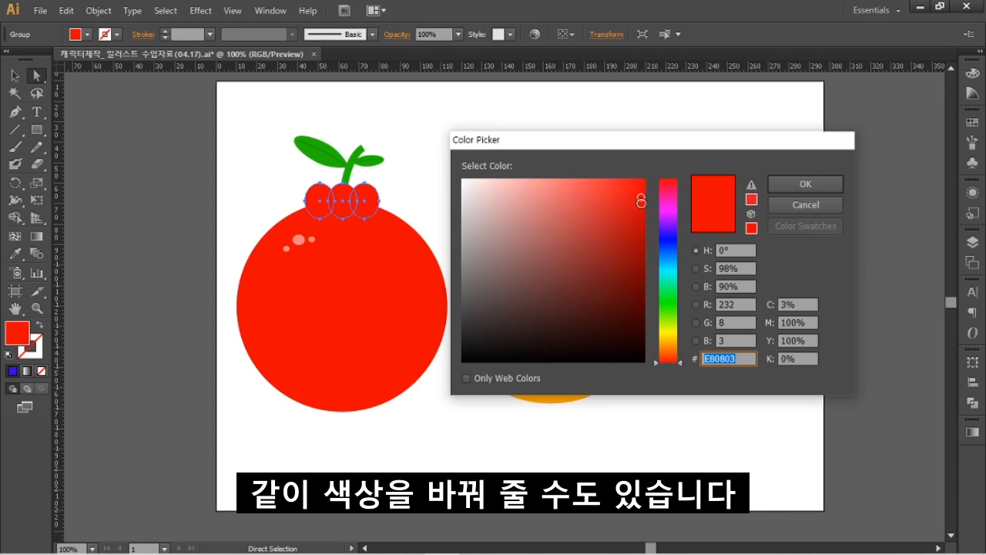
{"action": "left_click_drag", "start_coordinate": [640, 200], "coordinate": [599, 188]}
{"action": "left_click", "coordinate": [780, 187]}
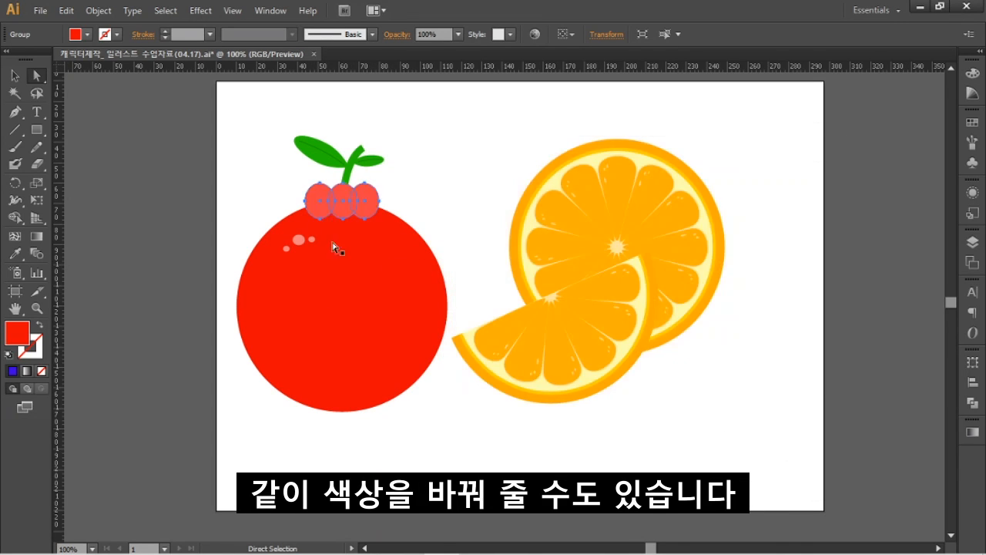
{"action": "left_click", "coordinate": [441, 195]}
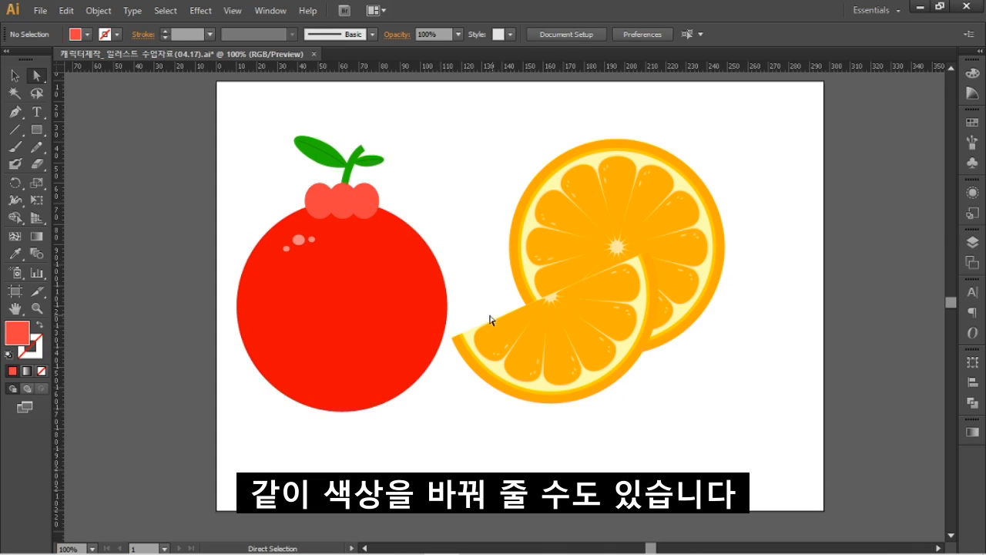
Select one bump individually inside the group with the Direct Selection tool
{"action": "left_click", "coordinate": [369, 203]}
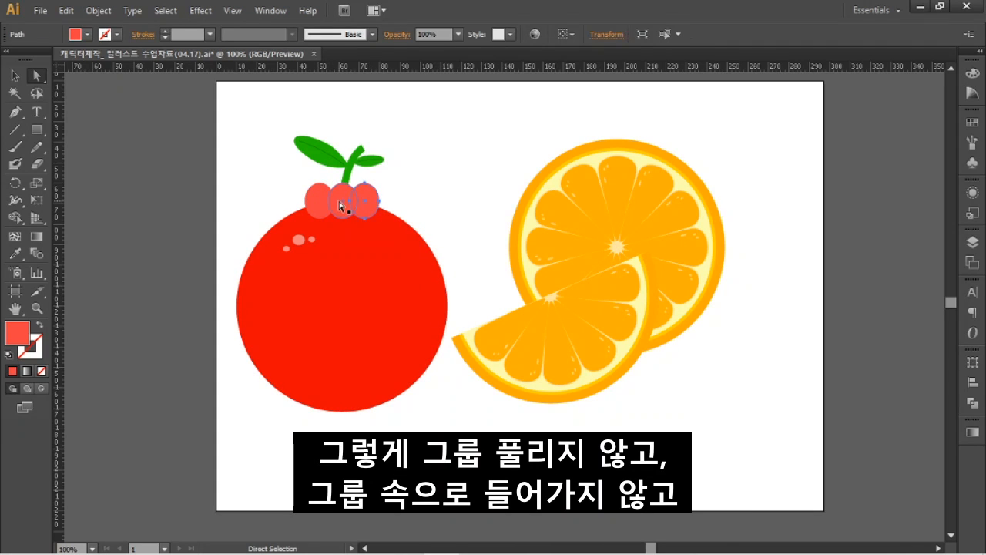